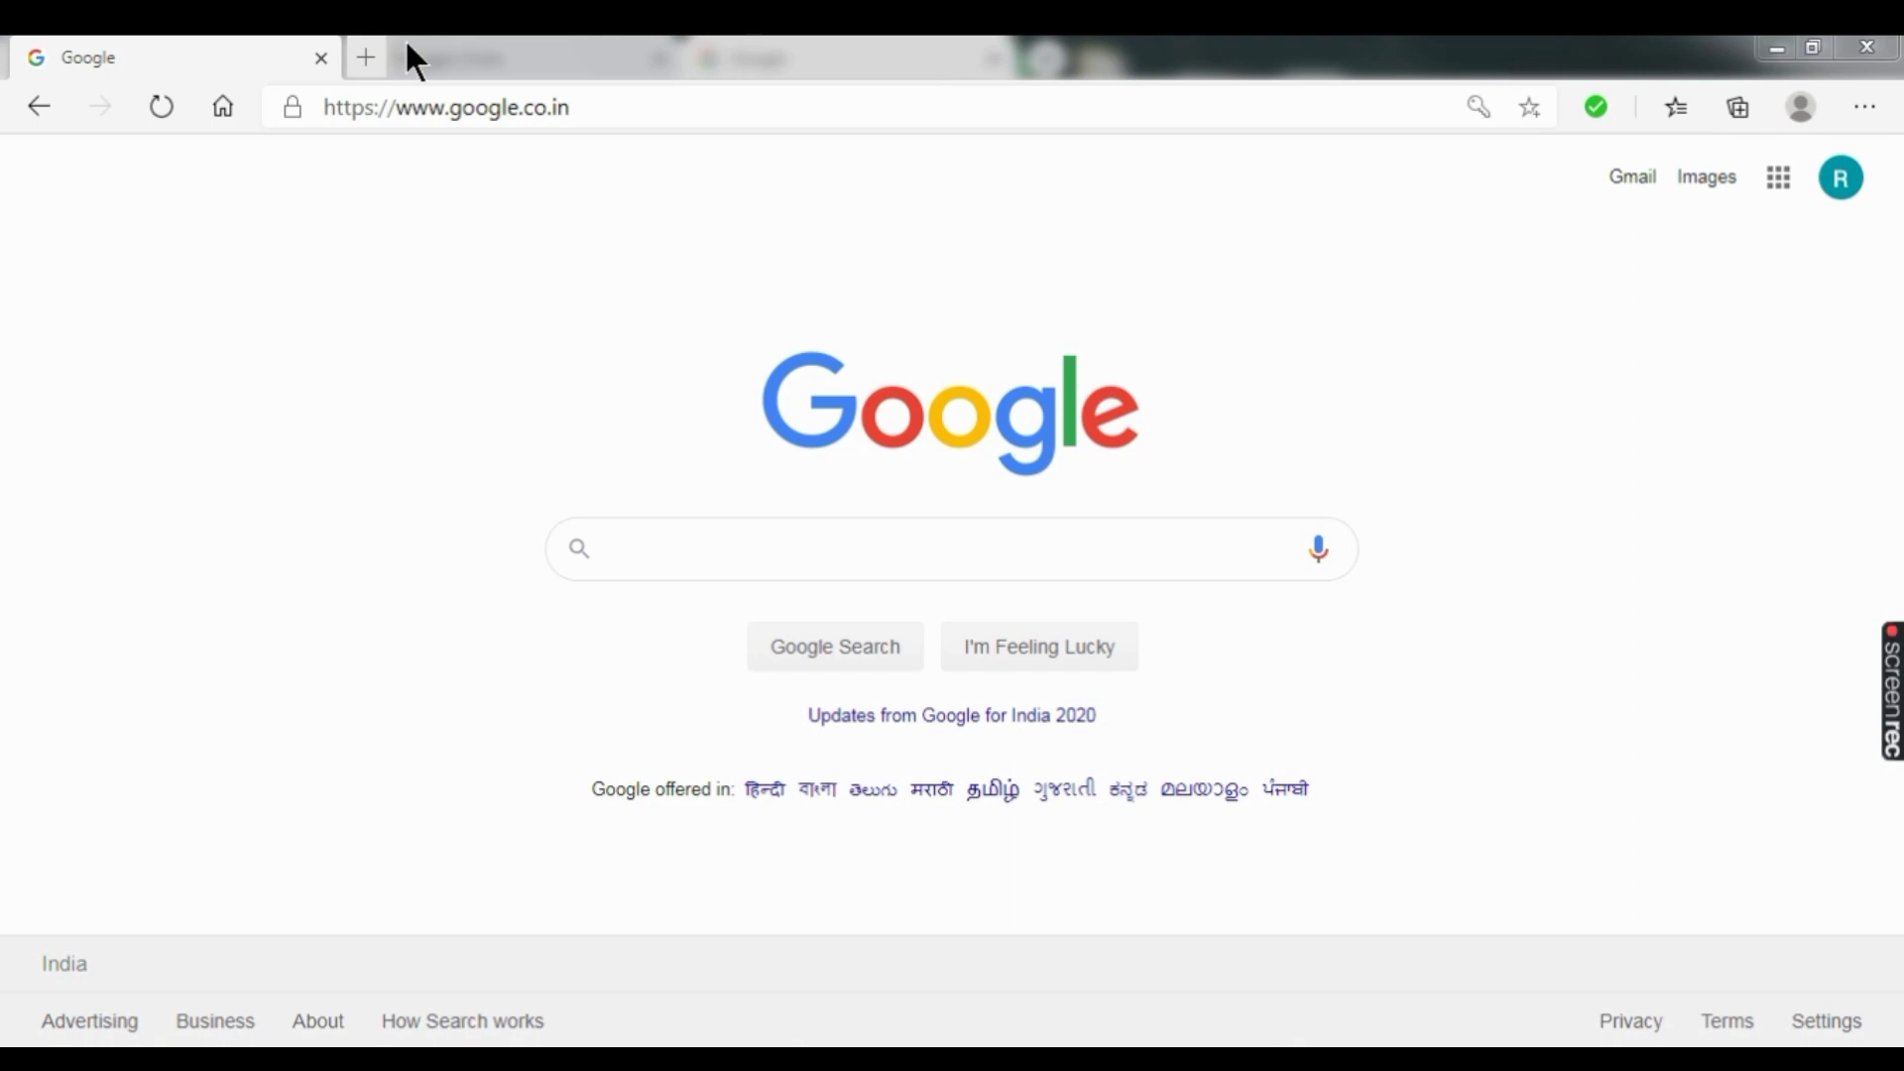
# Step: Open the blogger.com website in the current browser tab
pyautogui.click(779, 103)
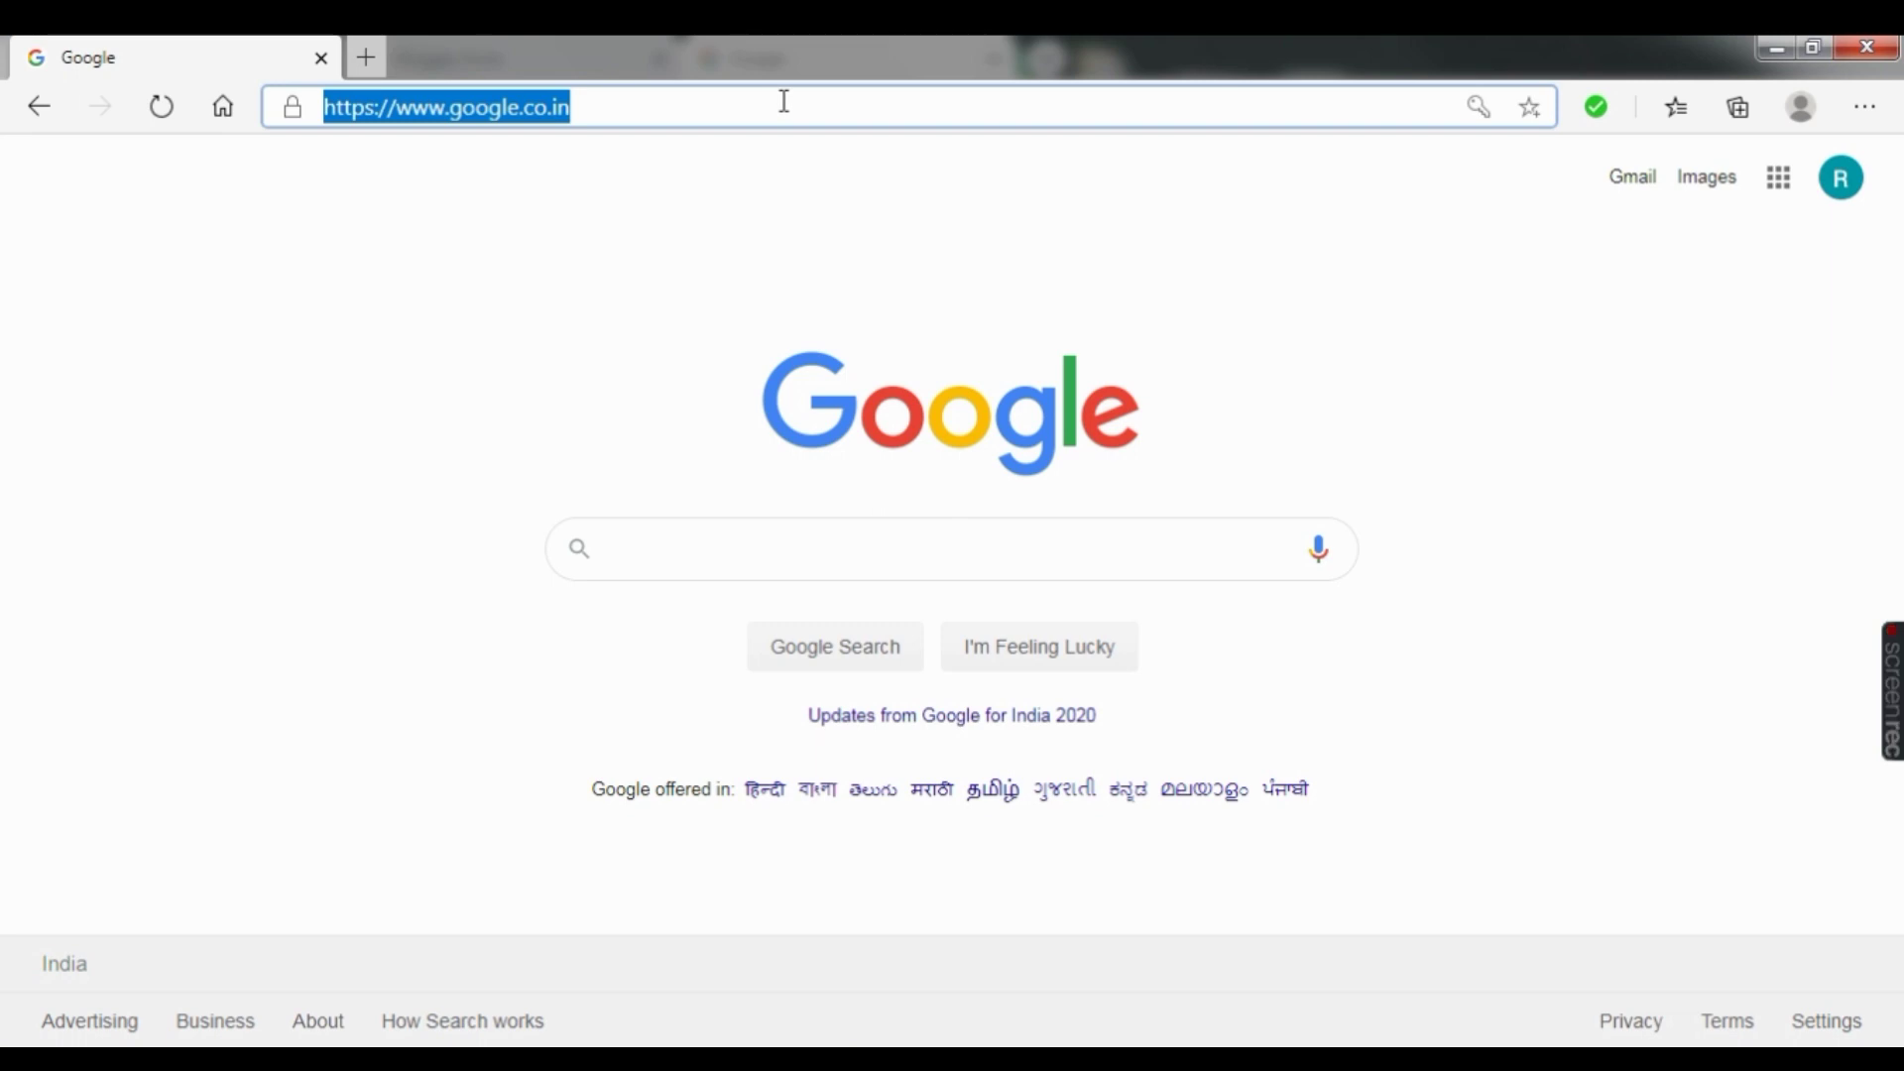
pyautogui.write('b')
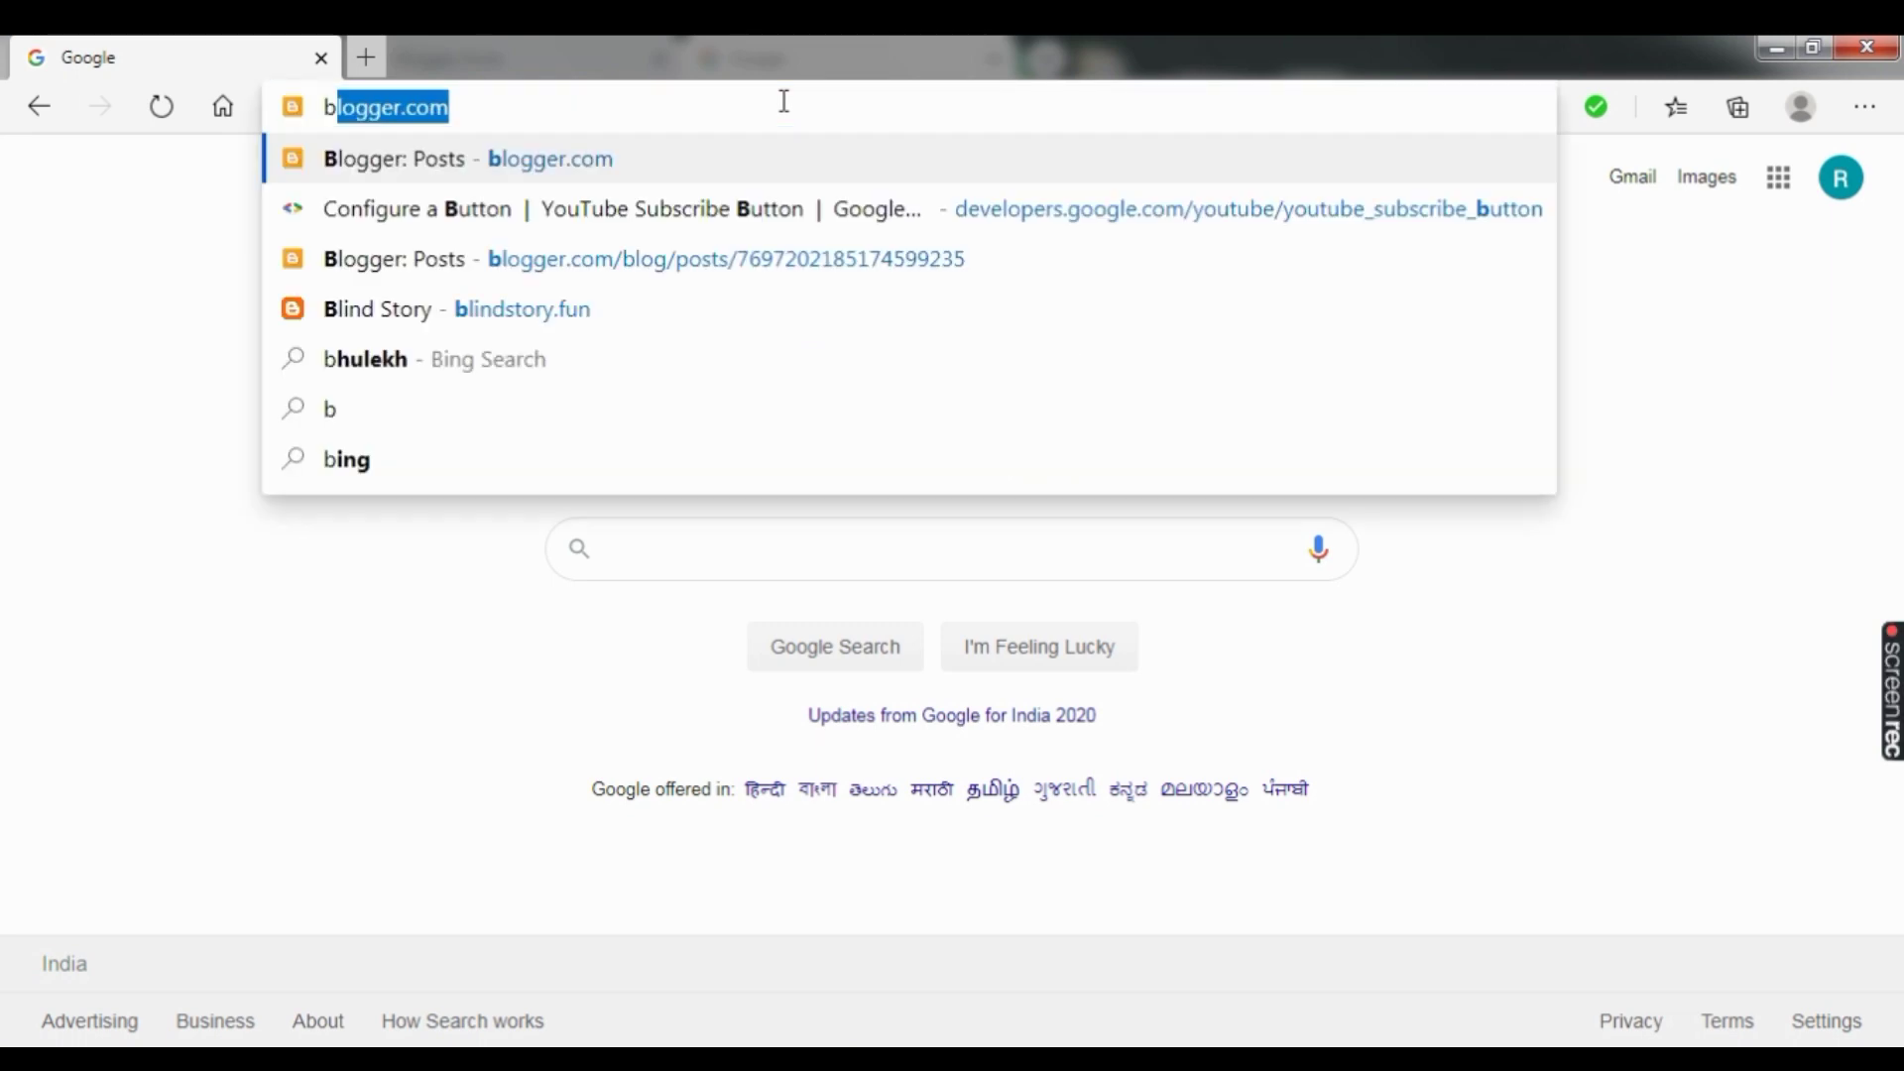
pyautogui.press('Return')
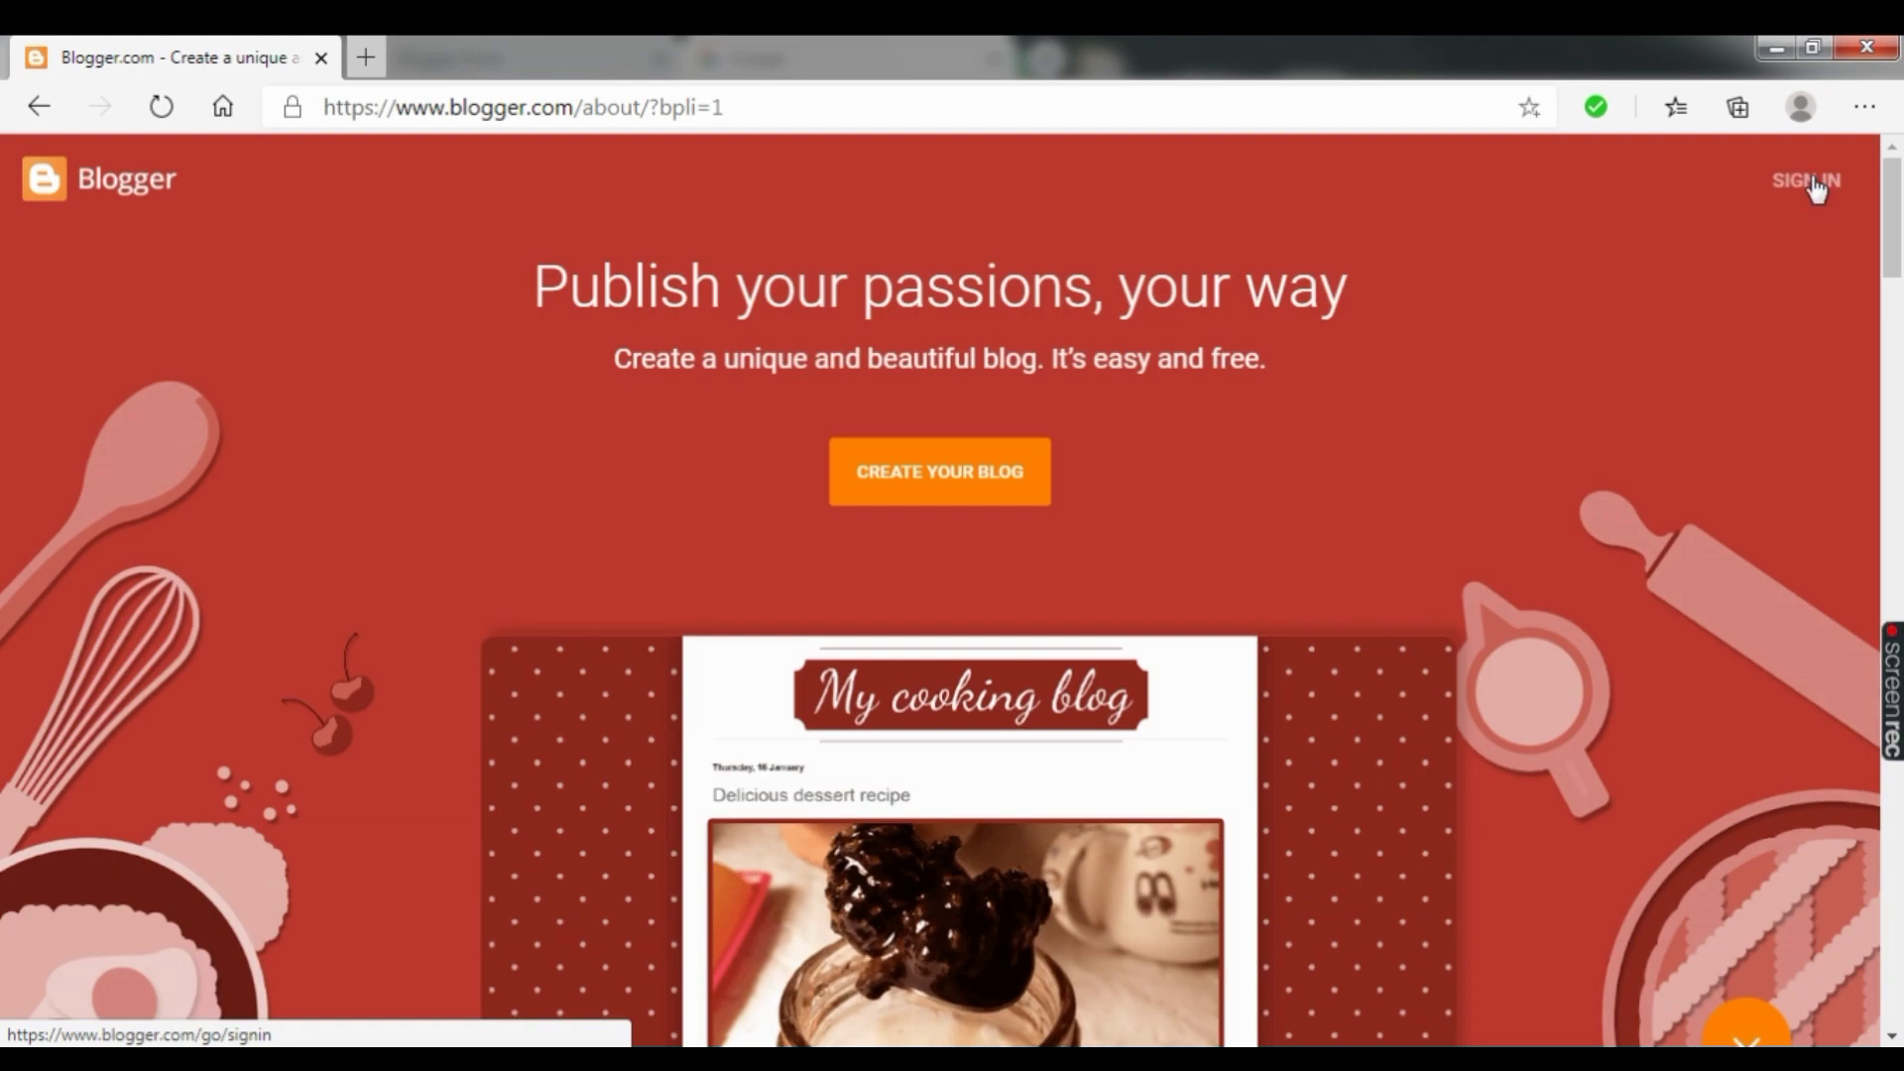
# Step: Sign in to Blogger by choosing the last listed Google account and entering the account password
pyautogui.click(1815, 185)
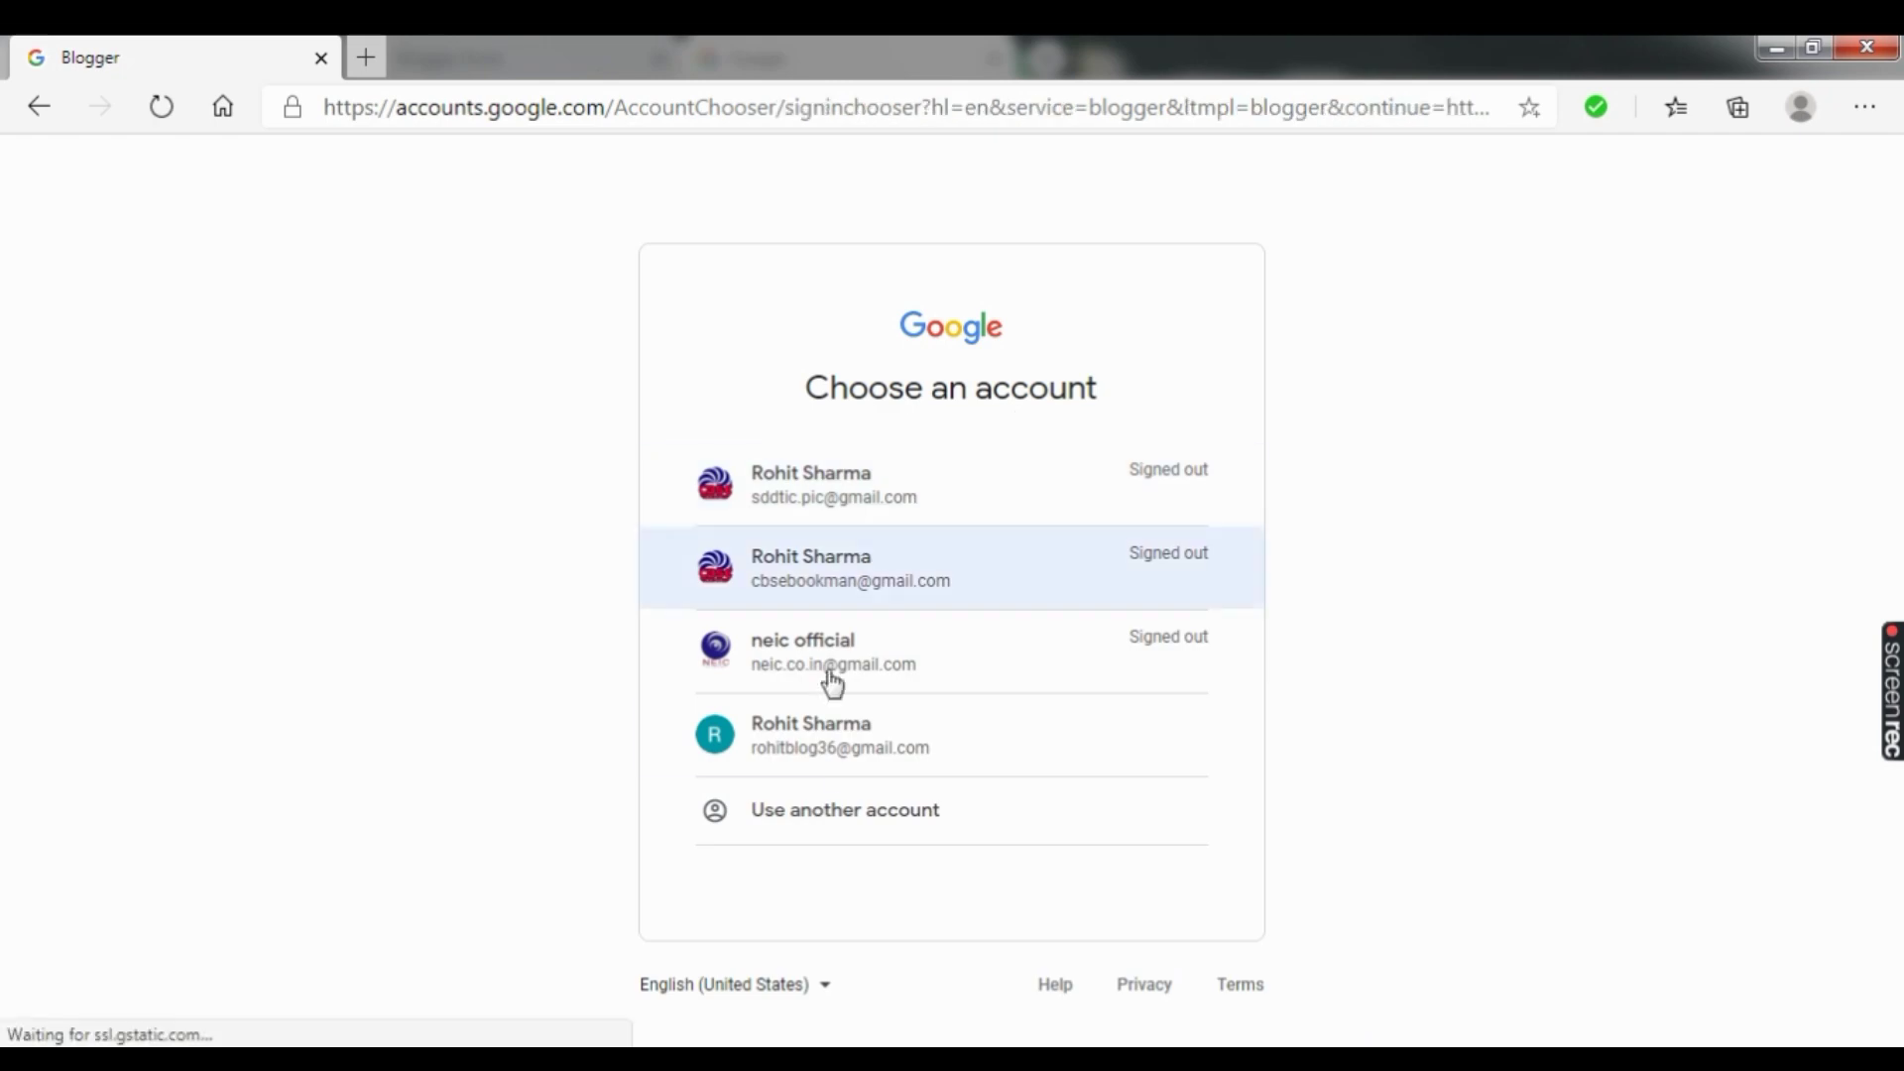
pyautogui.click(859, 754)
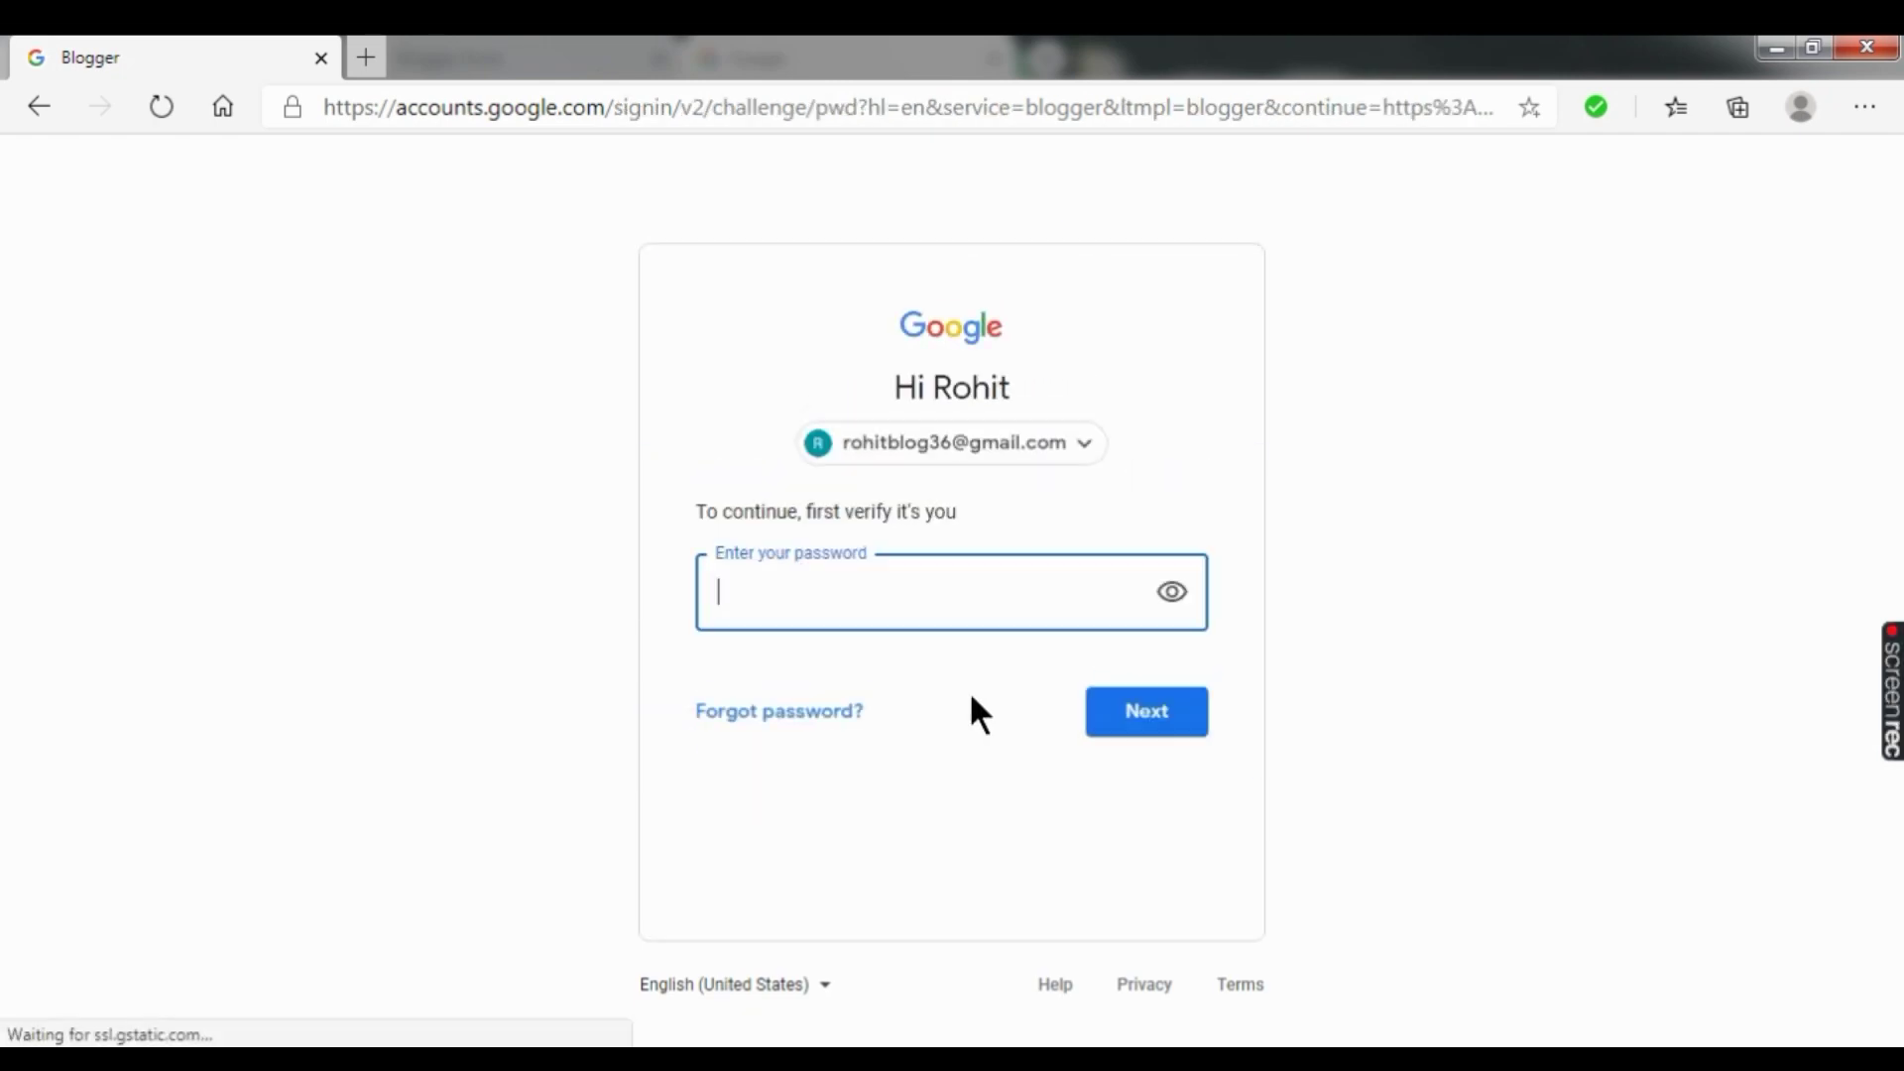
pyautogui.write('•••••')
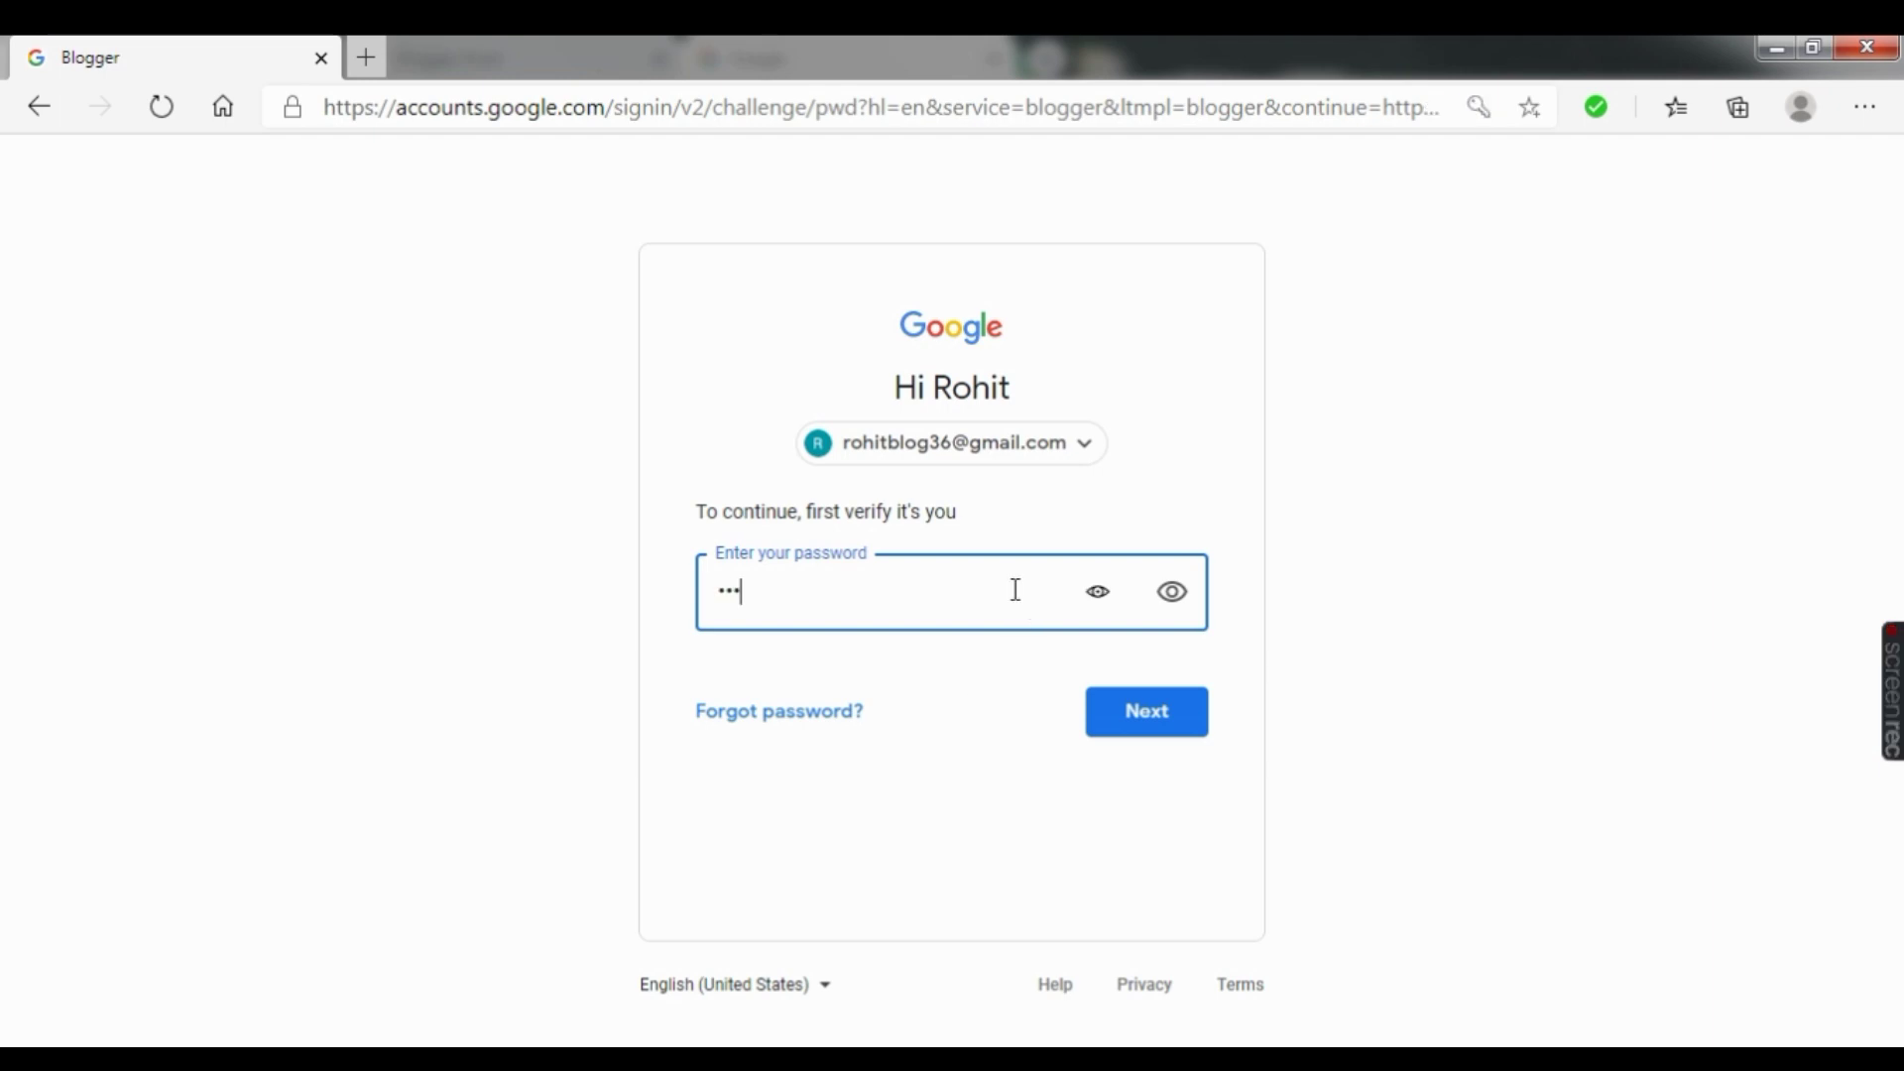
pyautogui.write('•')
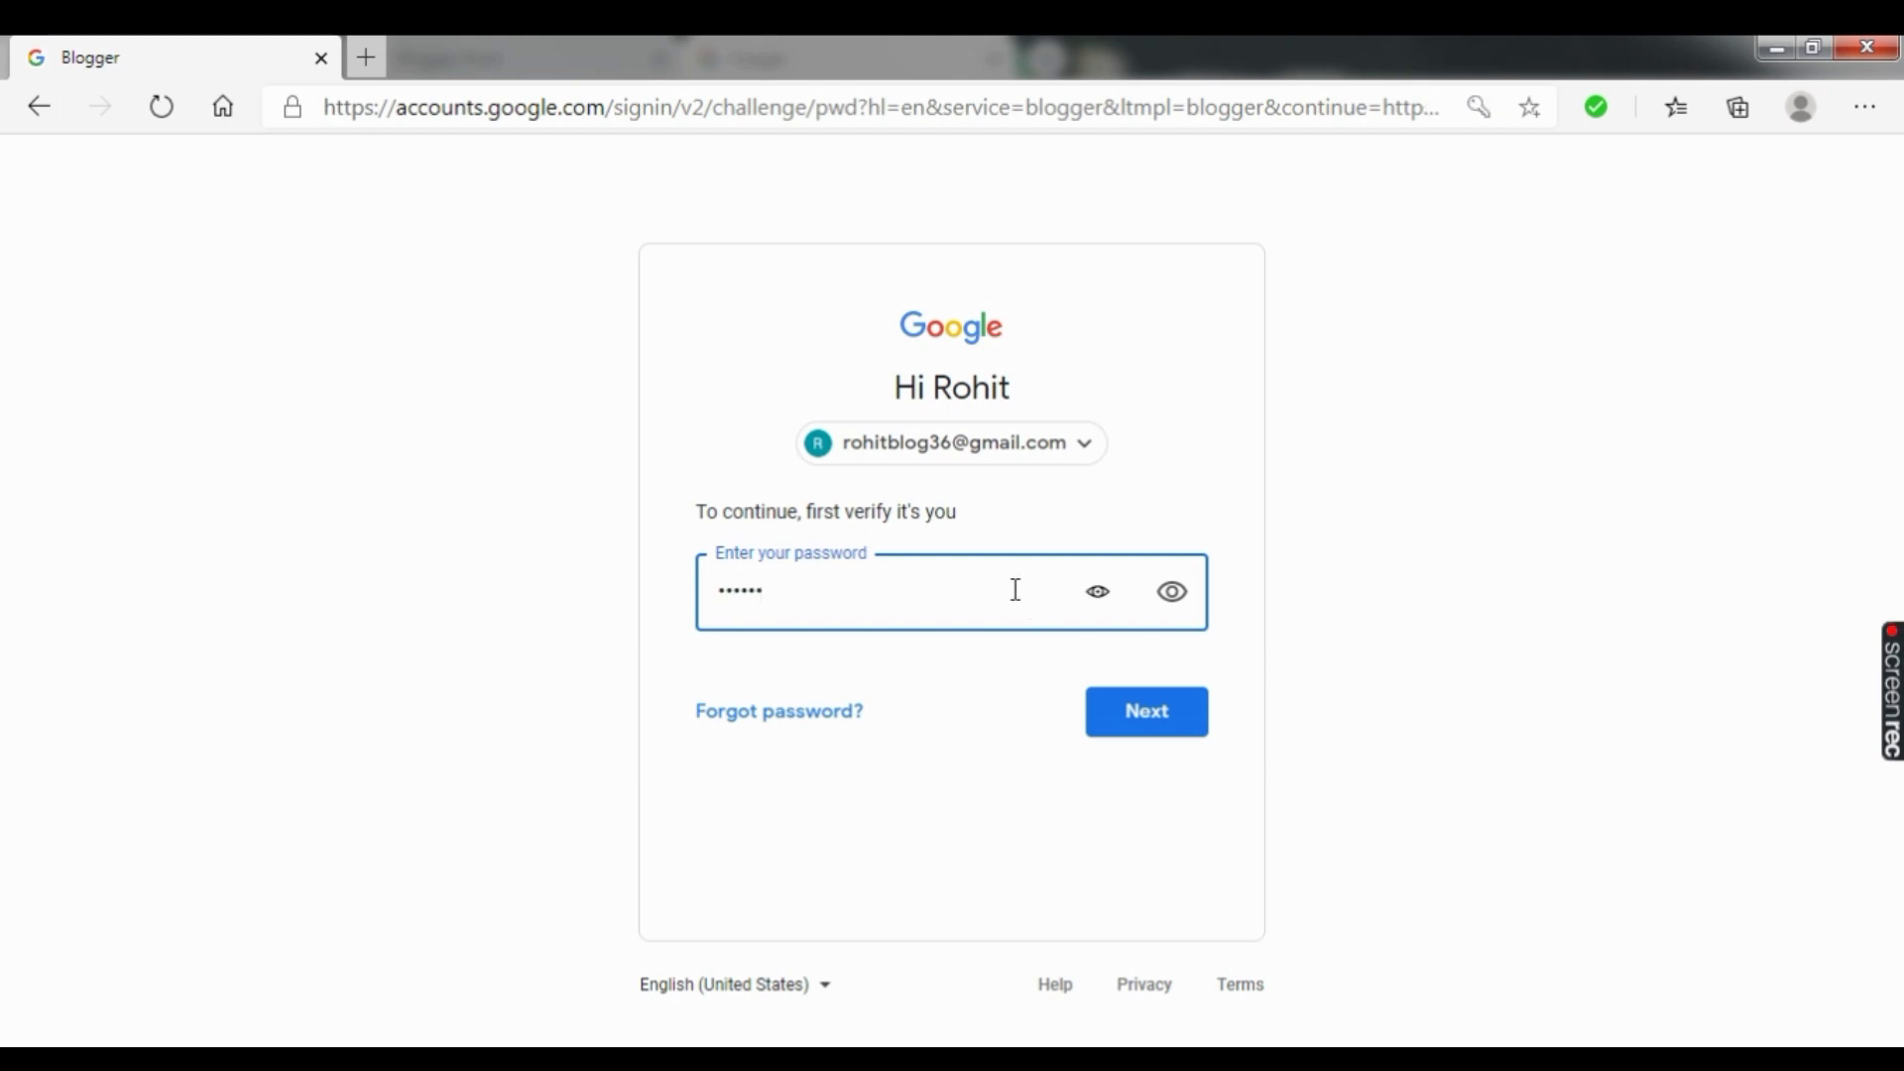
pyautogui.write('•••')
pyautogui.click(1156, 714)
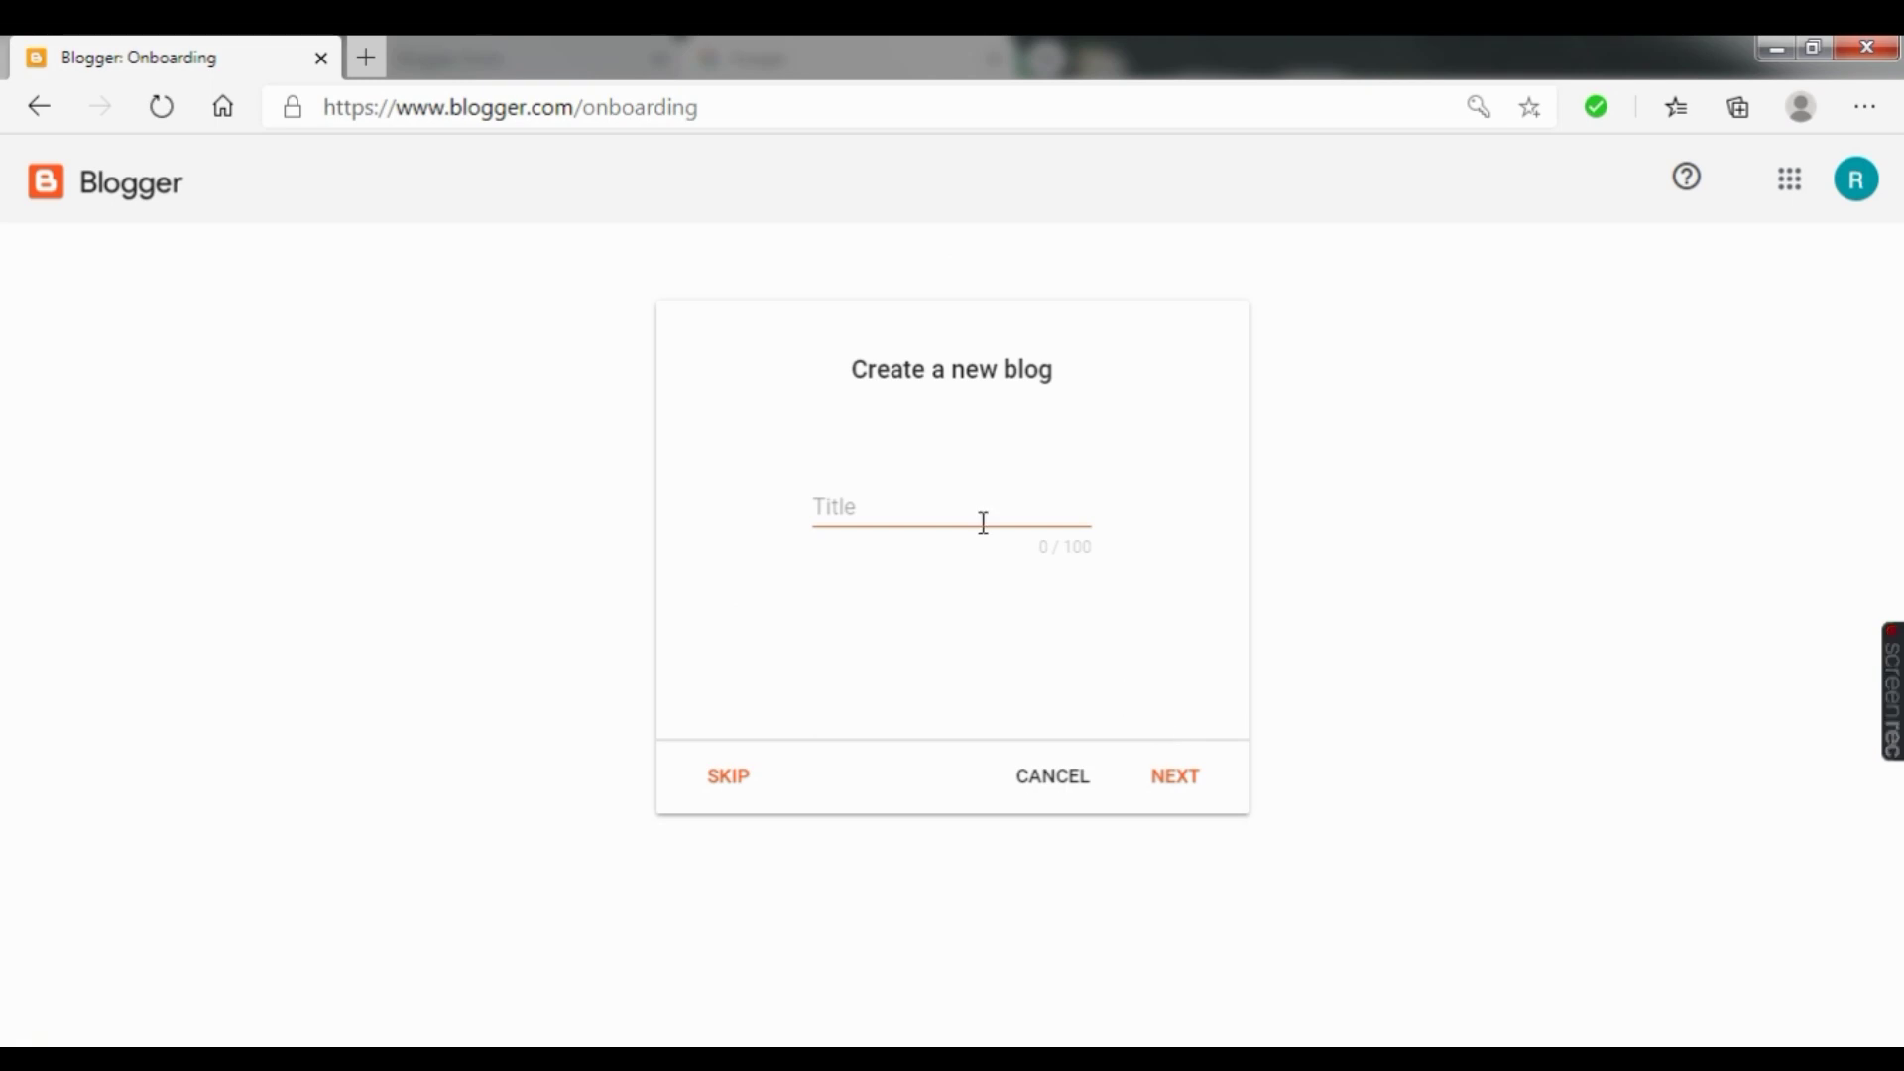
# Step: Title the new blog with the owner's first name followed by "Blog" and continue to the address stage
pyautogui.click(952, 516)
pyautogui.write('Ro')
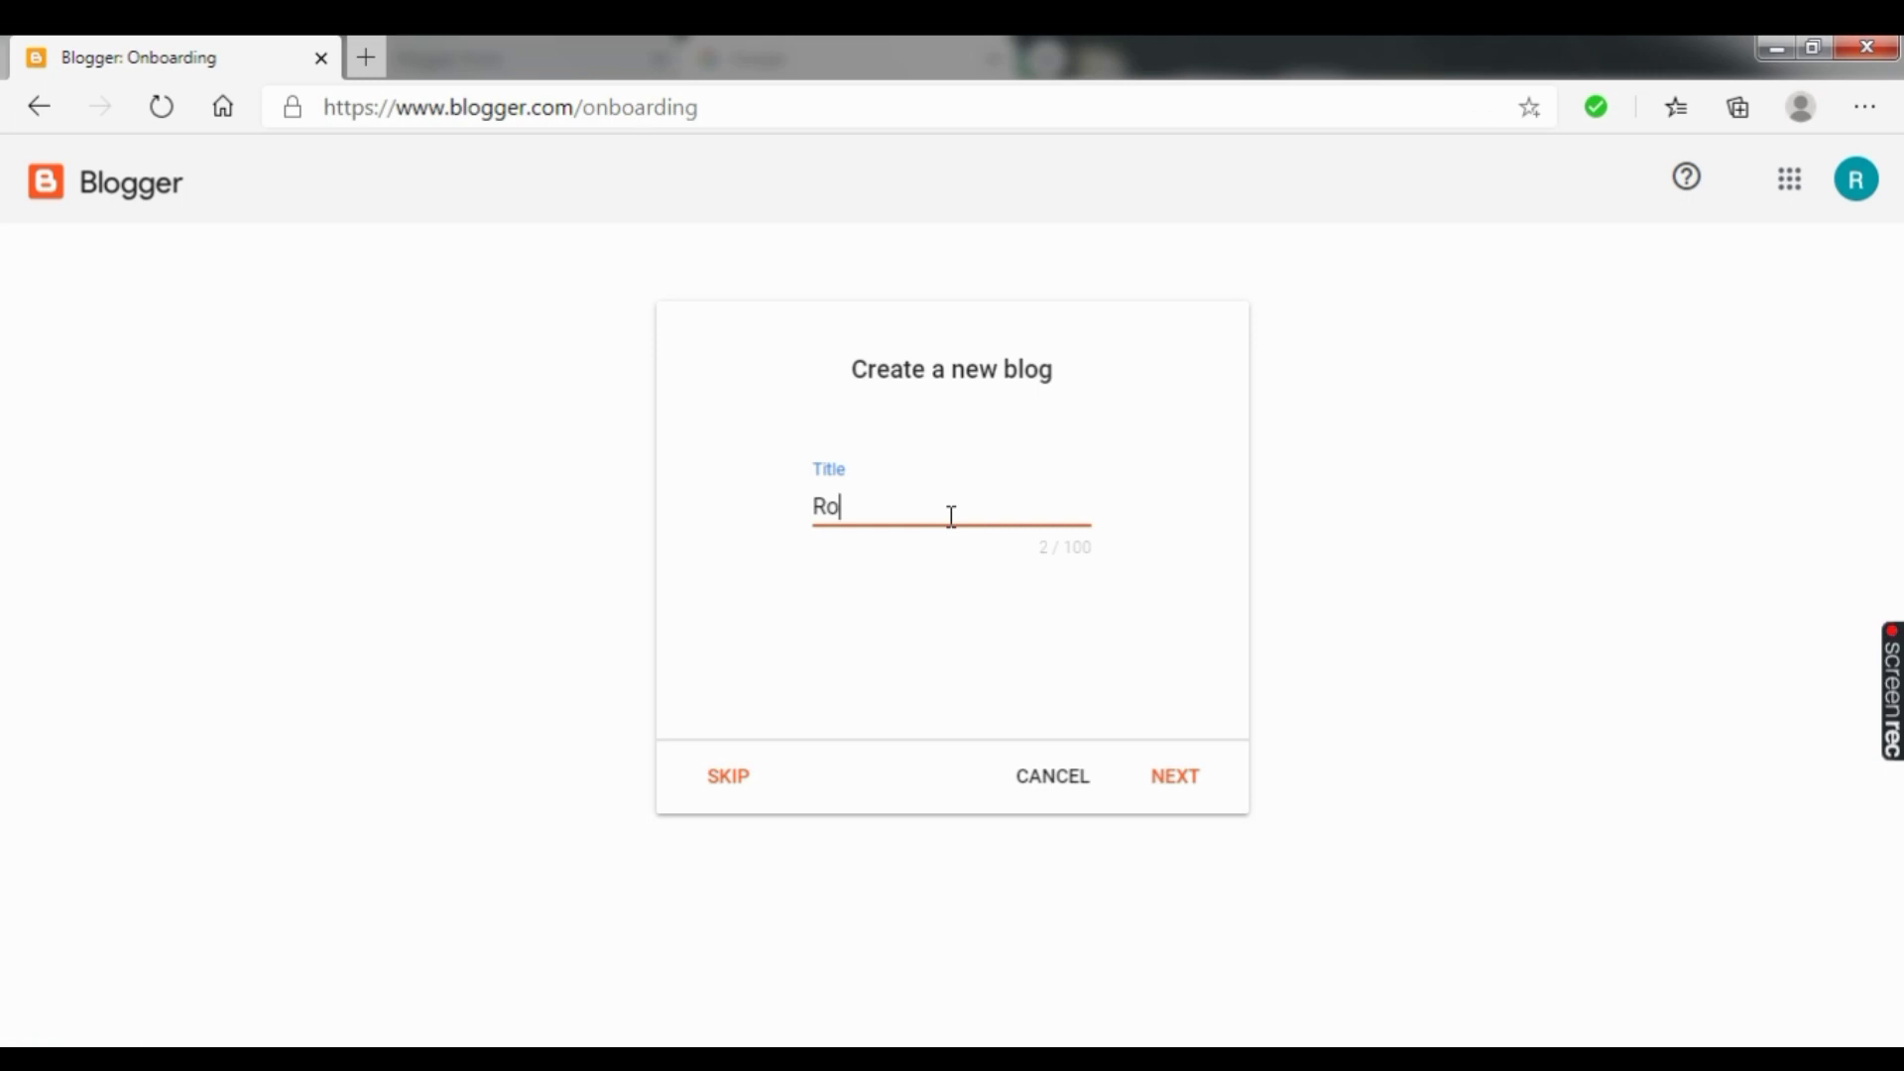
pyautogui.write('hit Blog')
pyautogui.click(1173, 776)
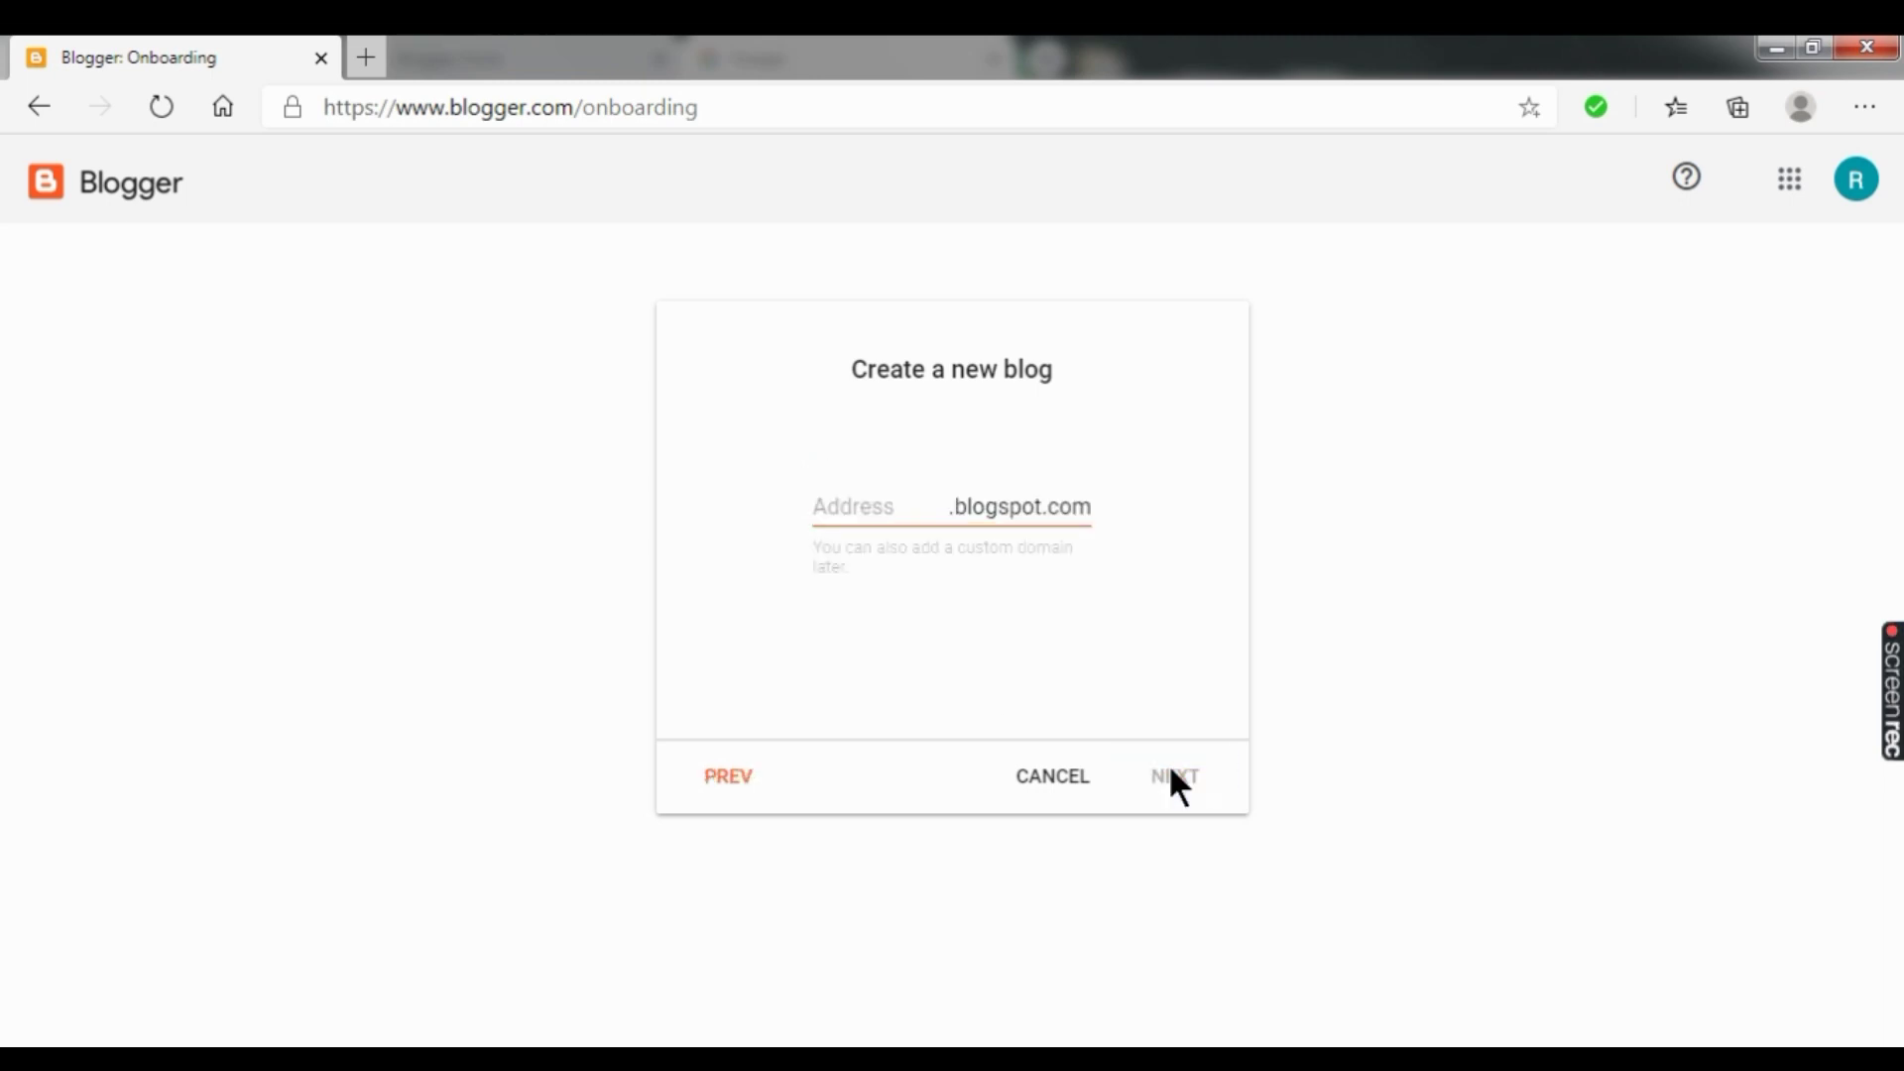
# Step: Set the blogspot.com address to the account's user name and continue to the profile stage
pyautogui.click(871, 520)
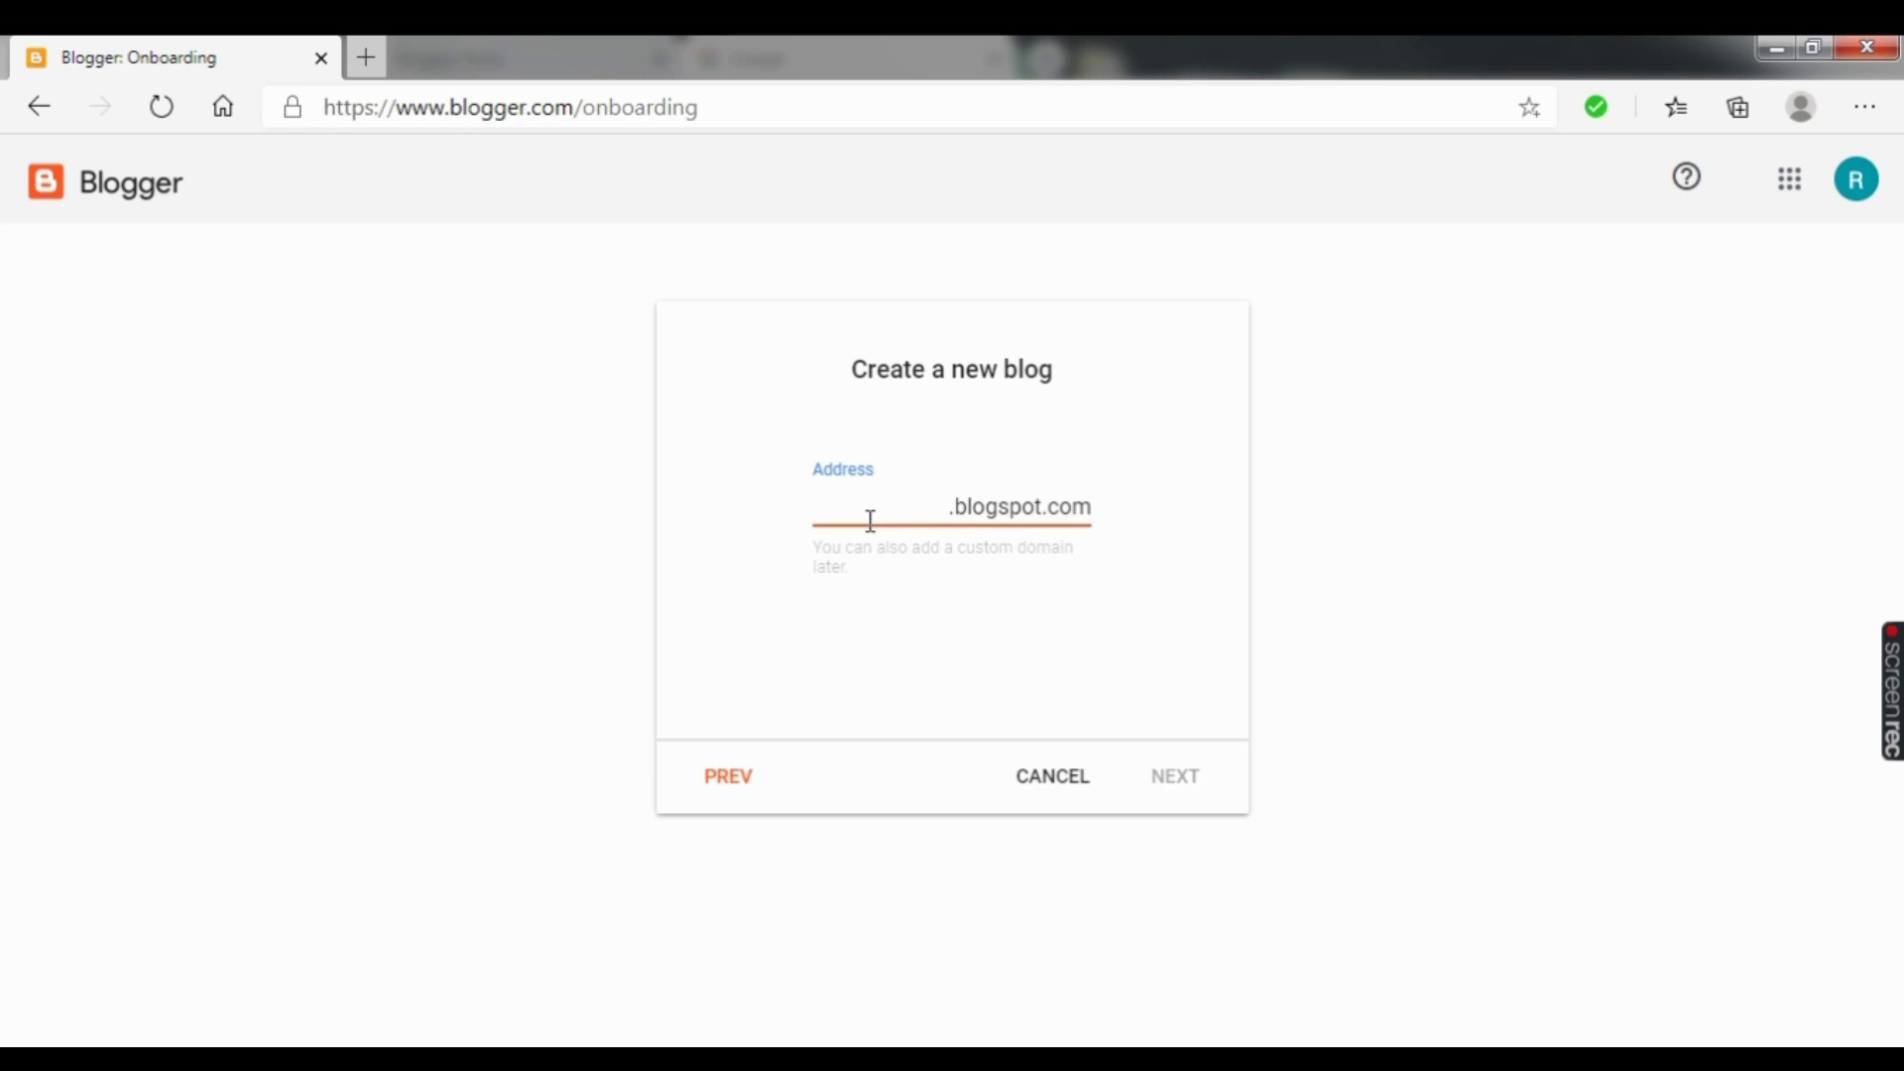
pyautogui.write('rohit')
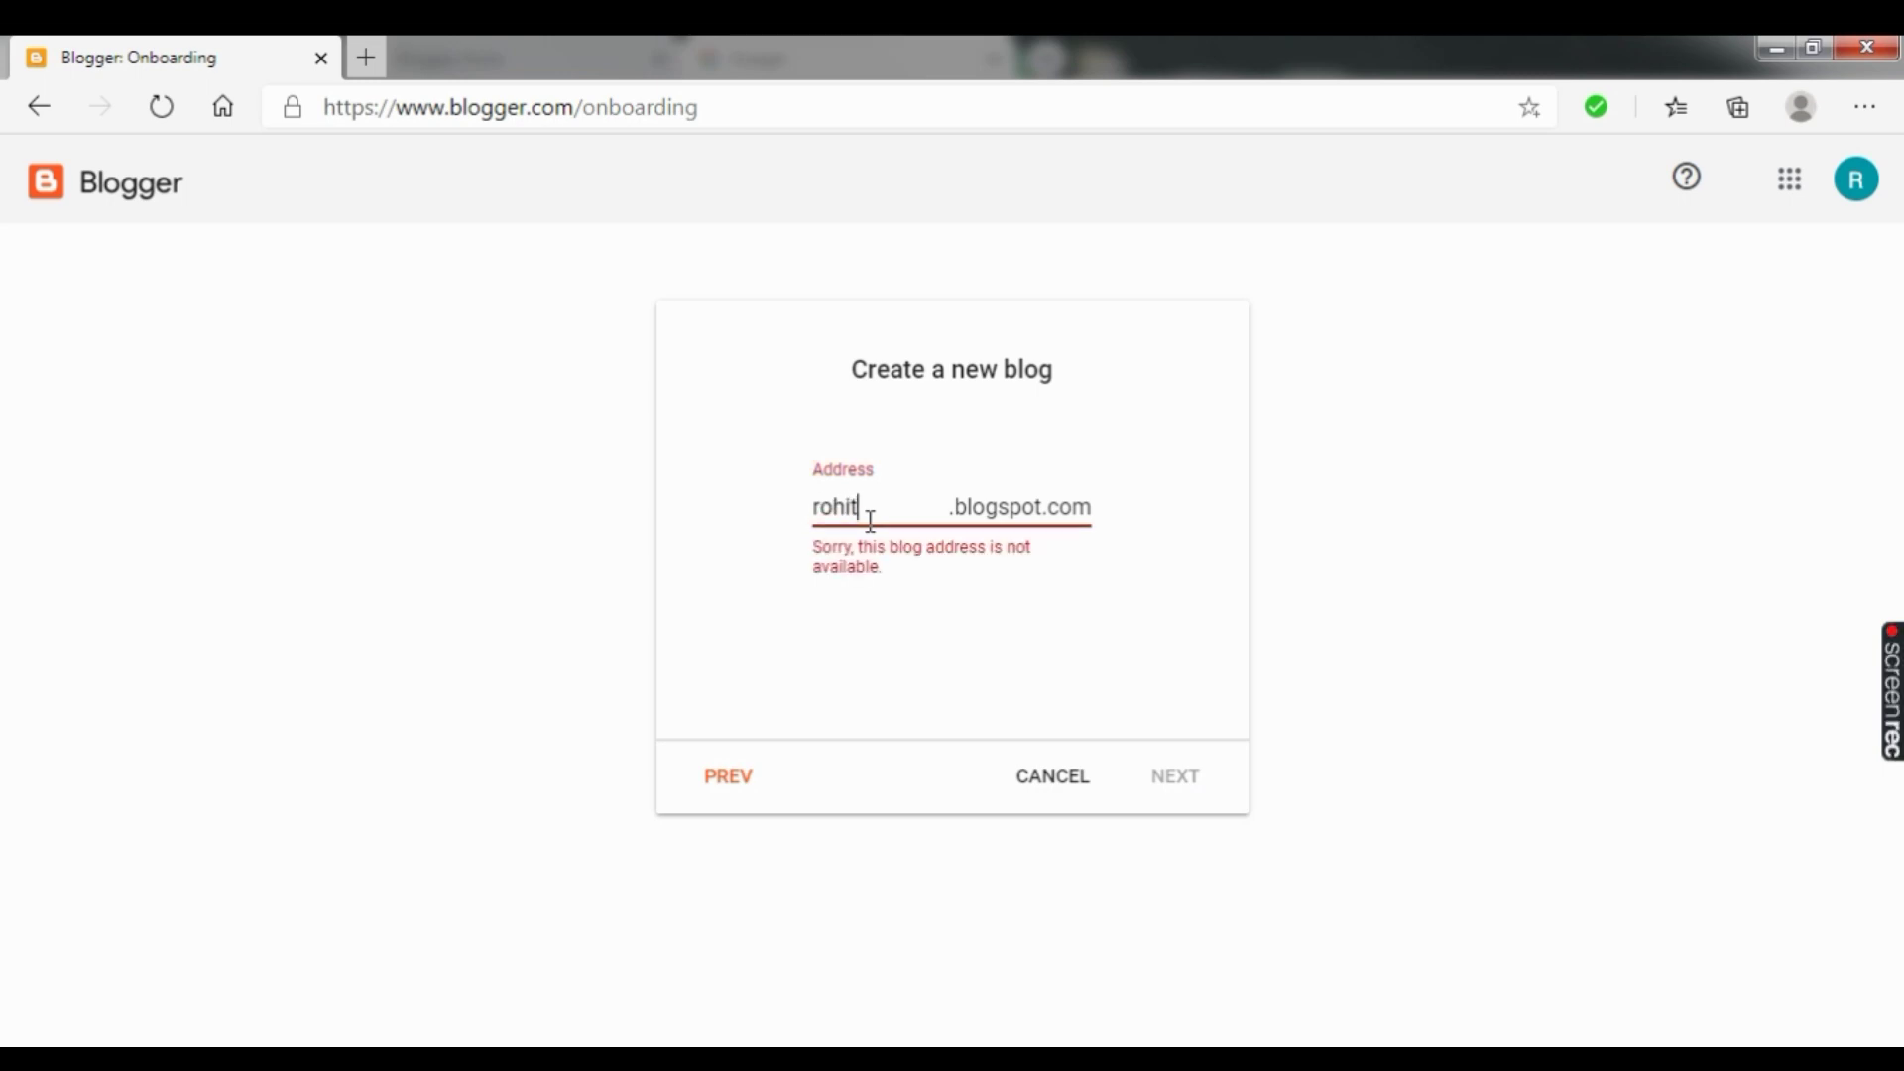
pyautogui.write('blog')
pyautogui.write('36')
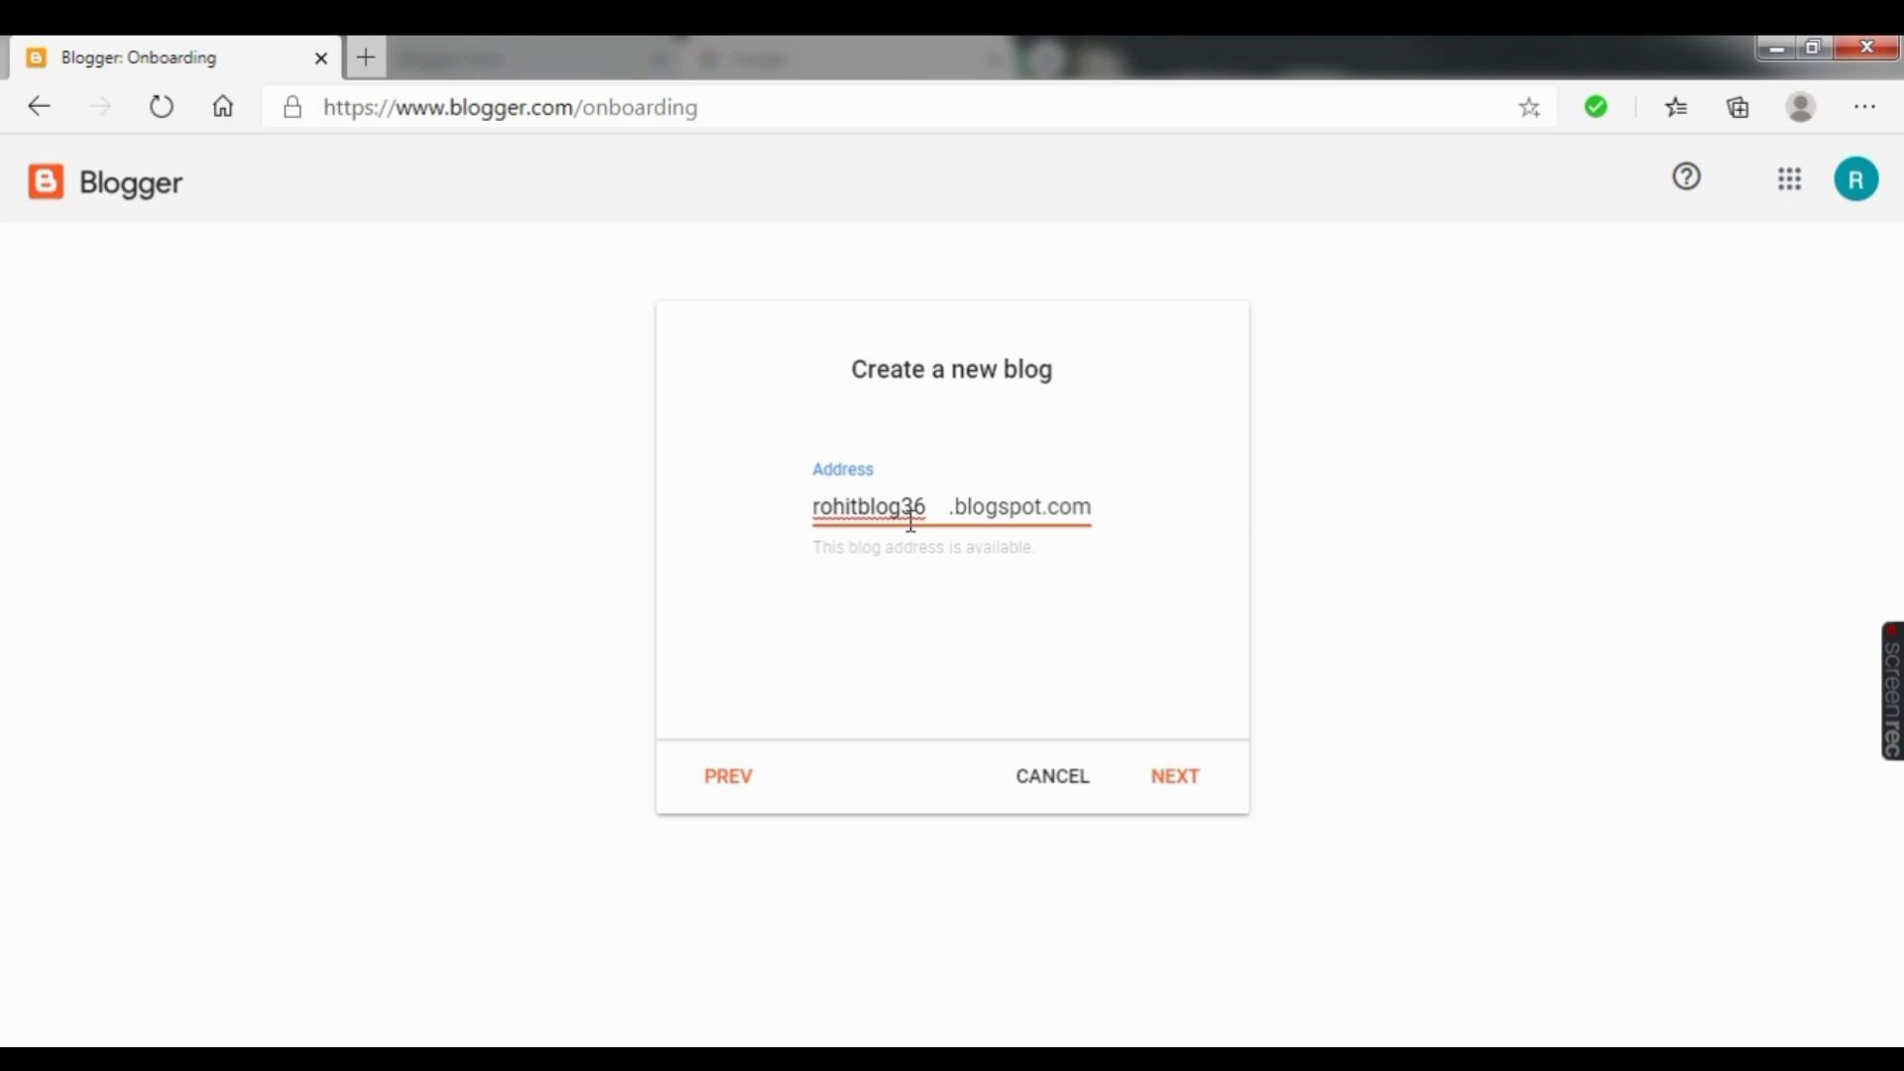
pyautogui.click(1180, 780)
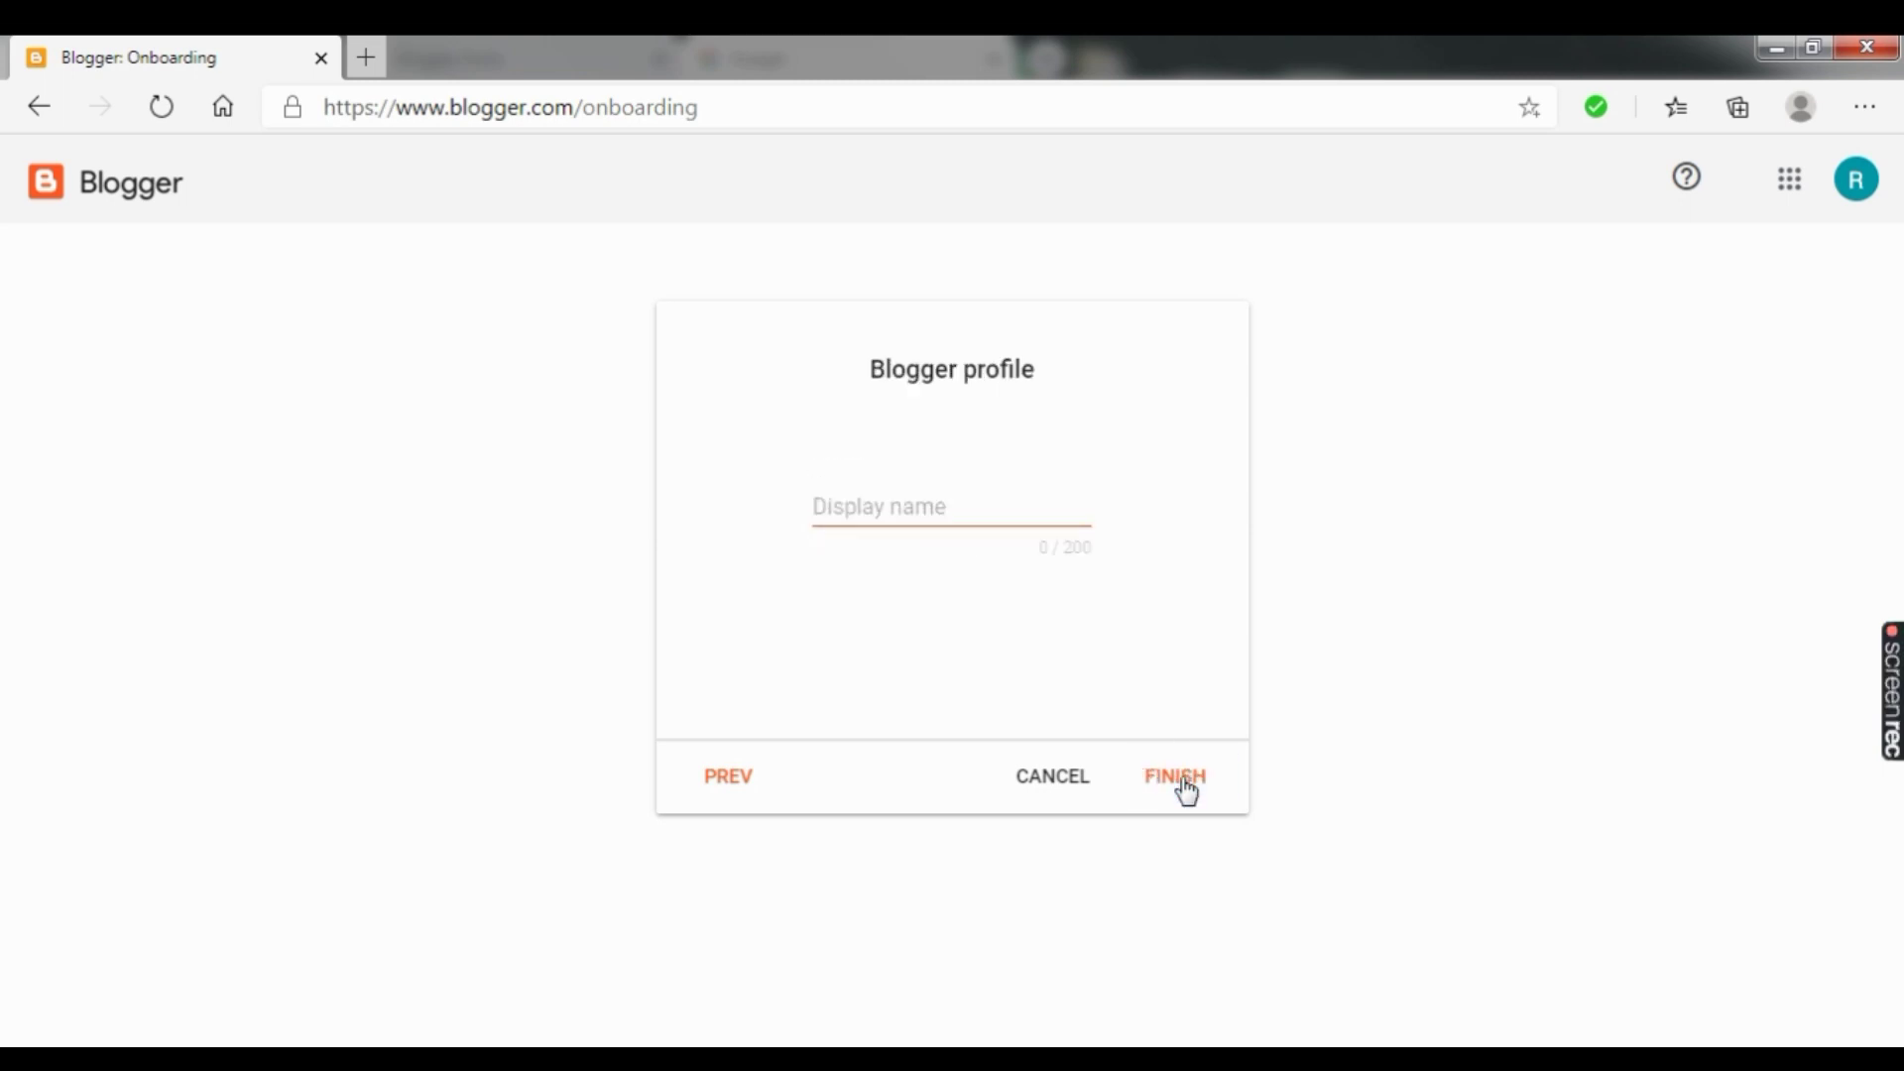
# Step: Set the Blogger profile's display name to "Technical Support" and finish creating the blog
pyautogui.click(933, 506)
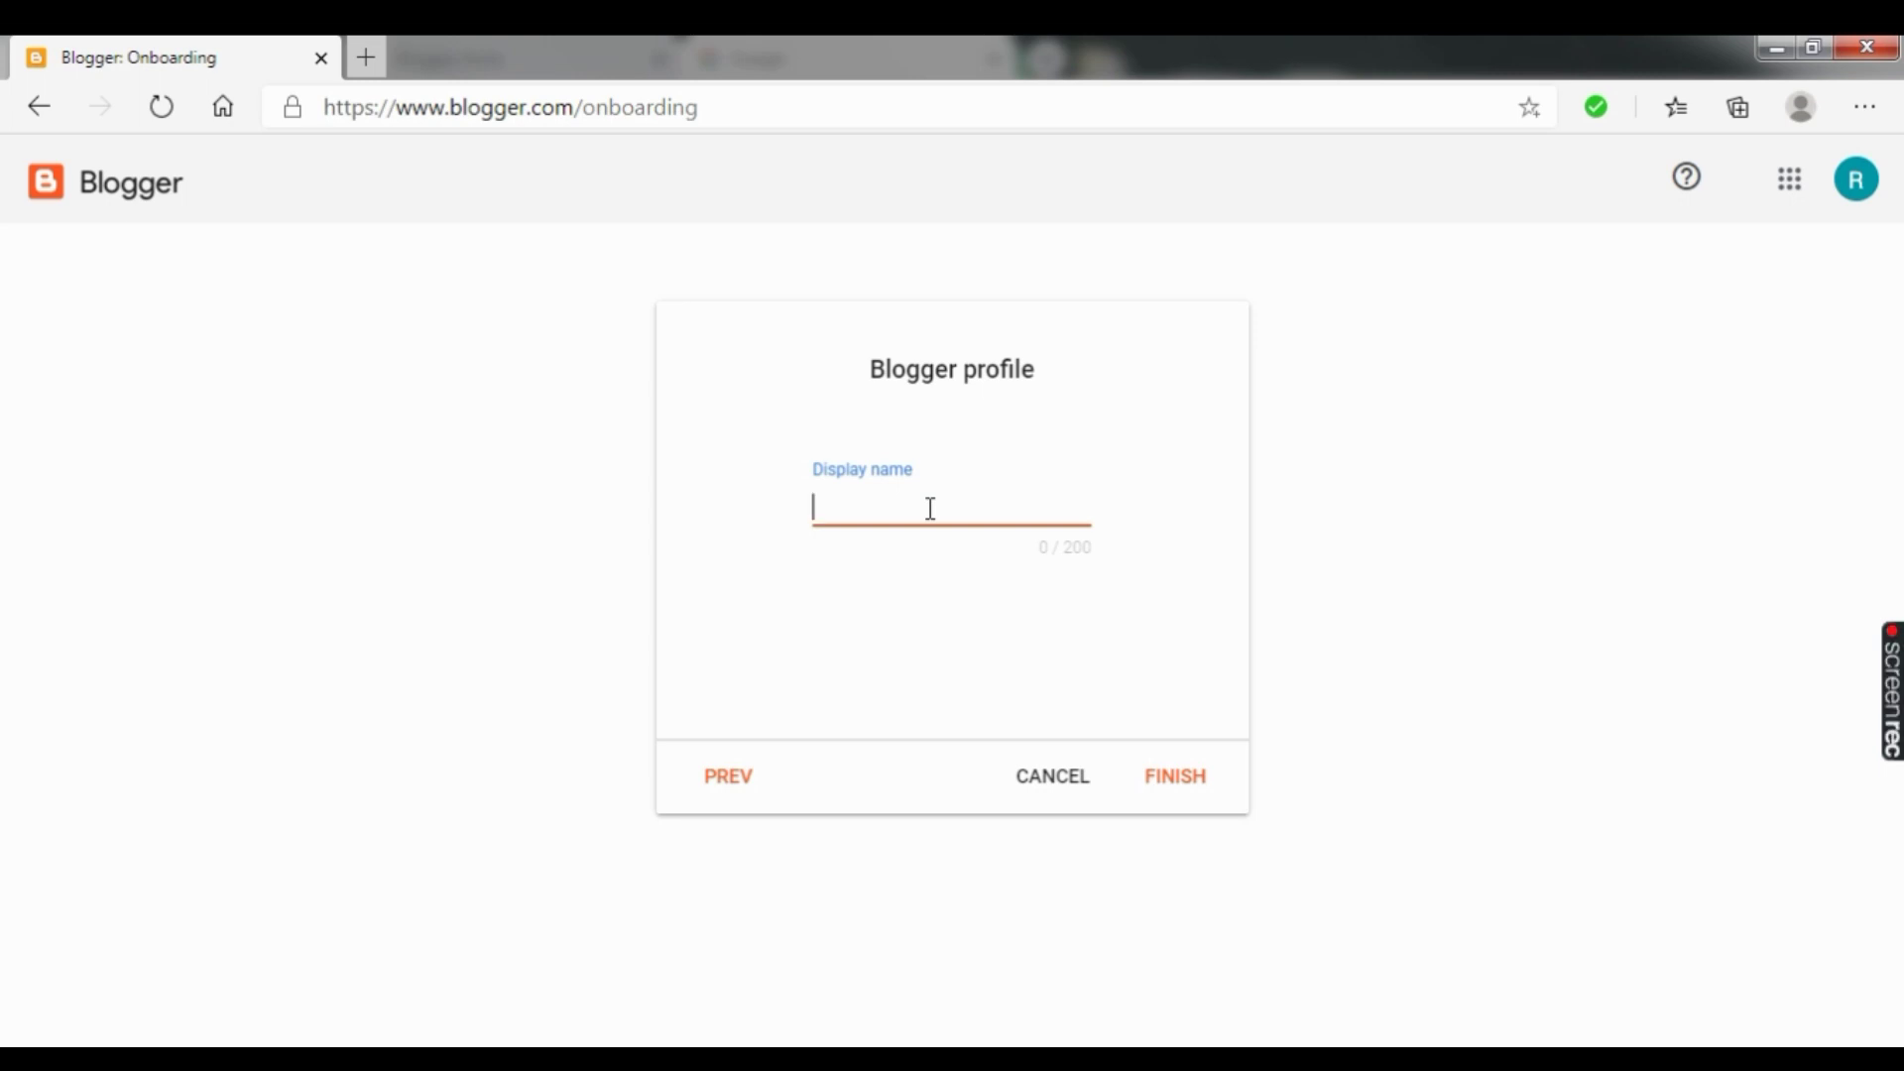
pyautogui.write('Techni')
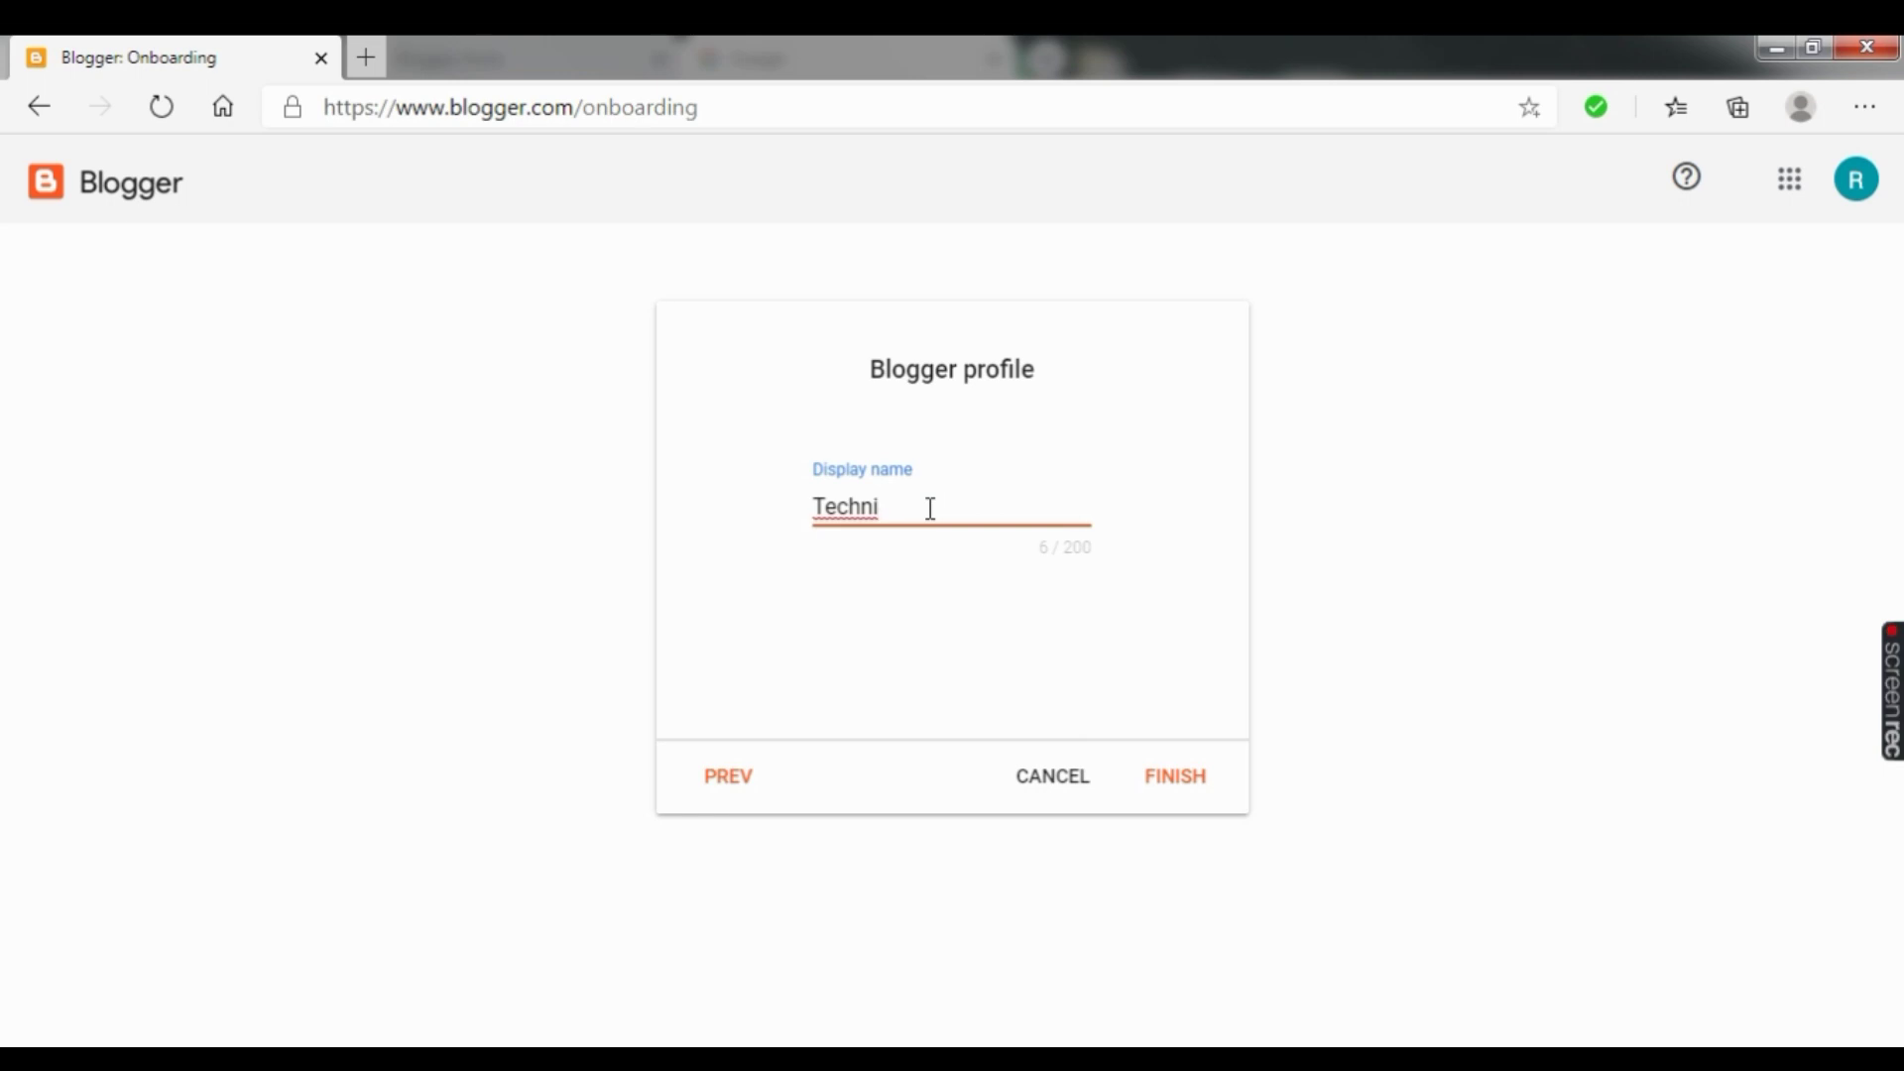
pyautogui.write('cal')
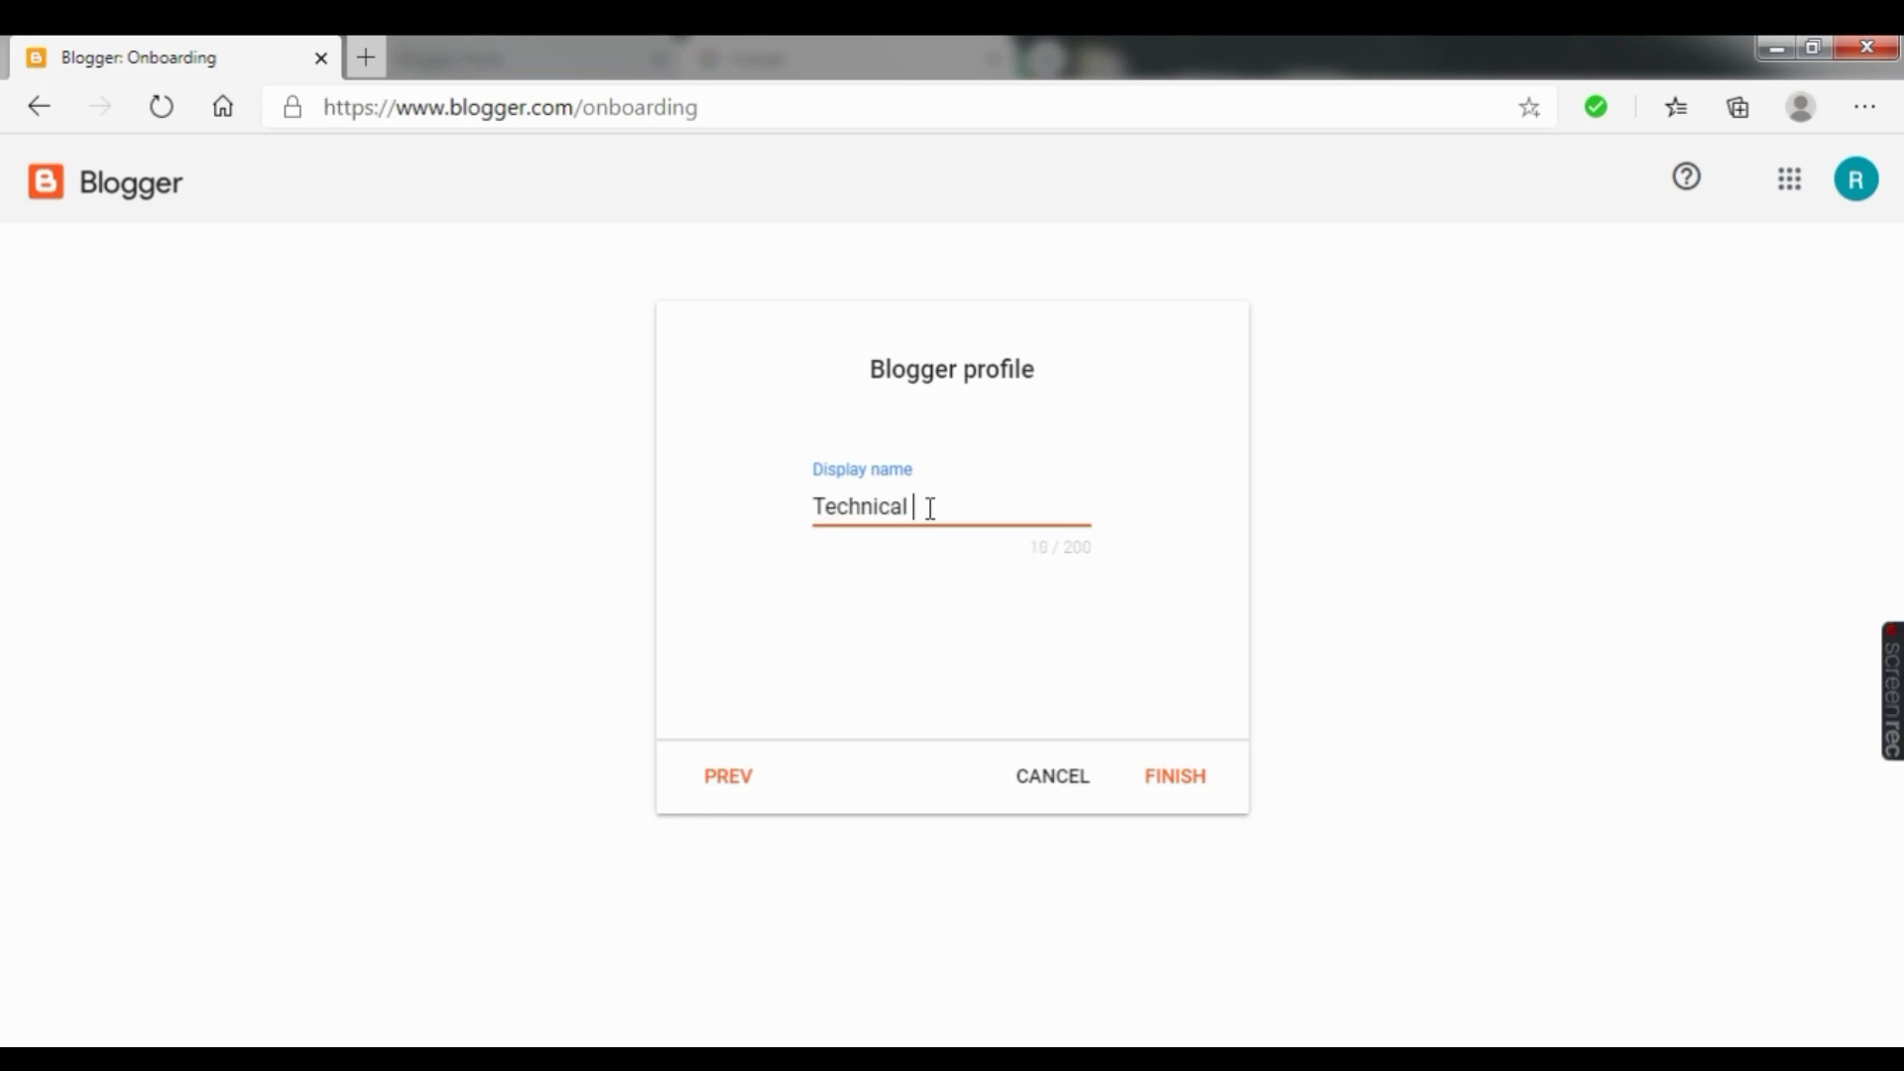
pyautogui.write(' Suort')
pyautogui.click(942, 508)
pyautogui.write('pp')
pyautogui.click(986, 552)
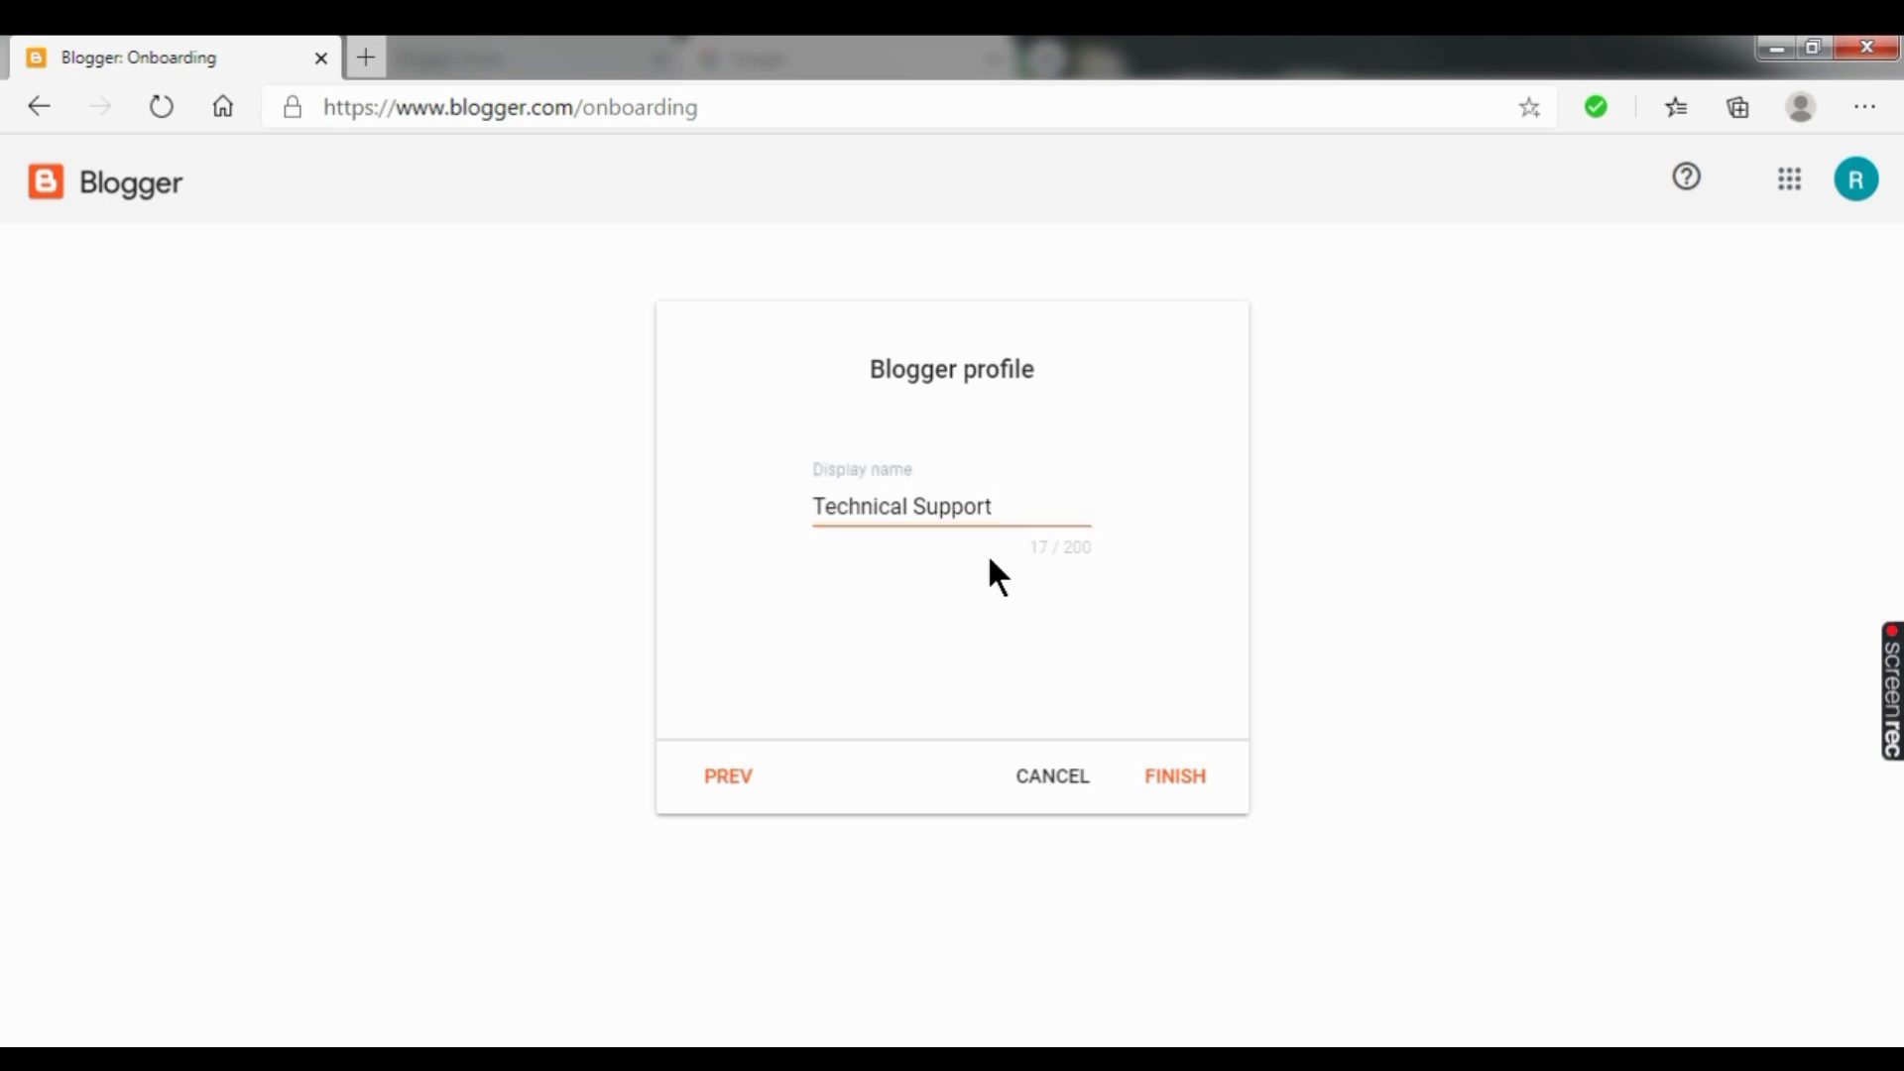
pyautogui.click(1189, 789)
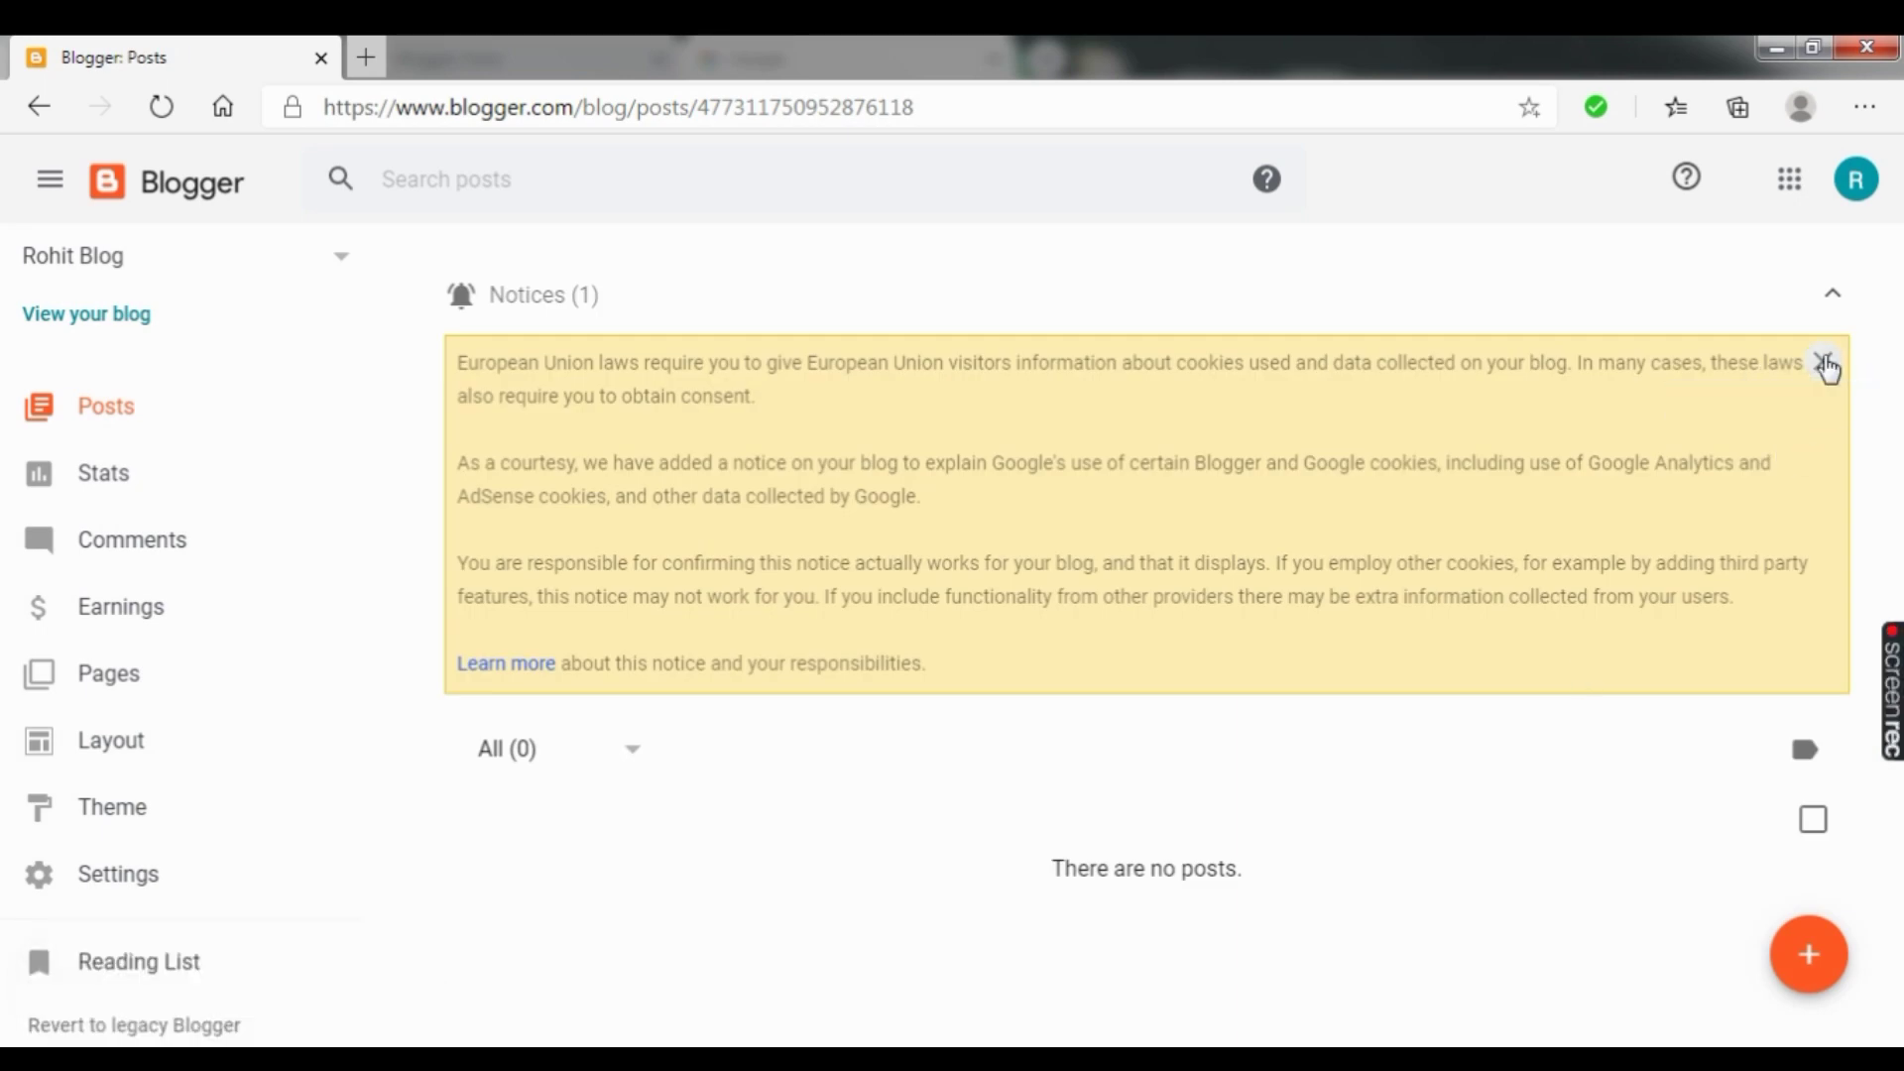
# Step: Dismiss the European Union cookies notice on the blog's Posts page
pyautogui.click(1825, 365)
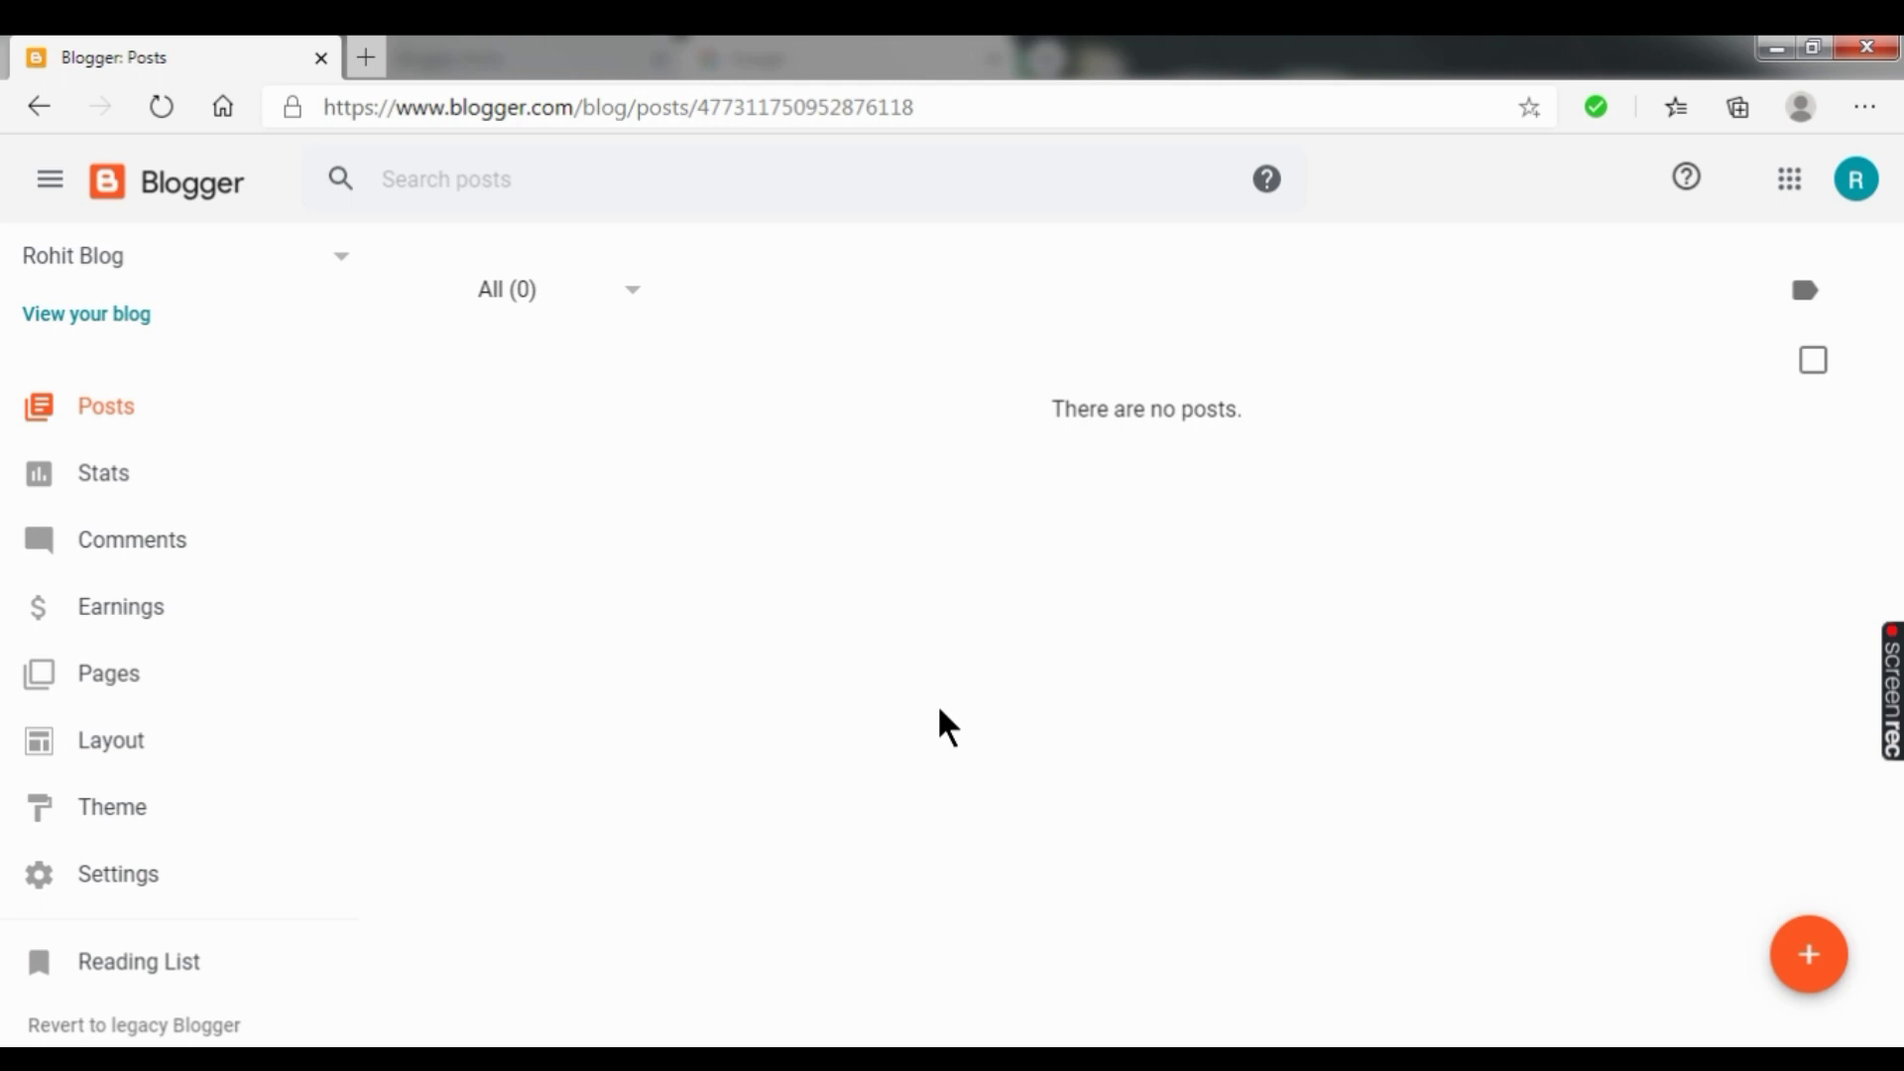
pyautogui.tripleClick(1211, 410)
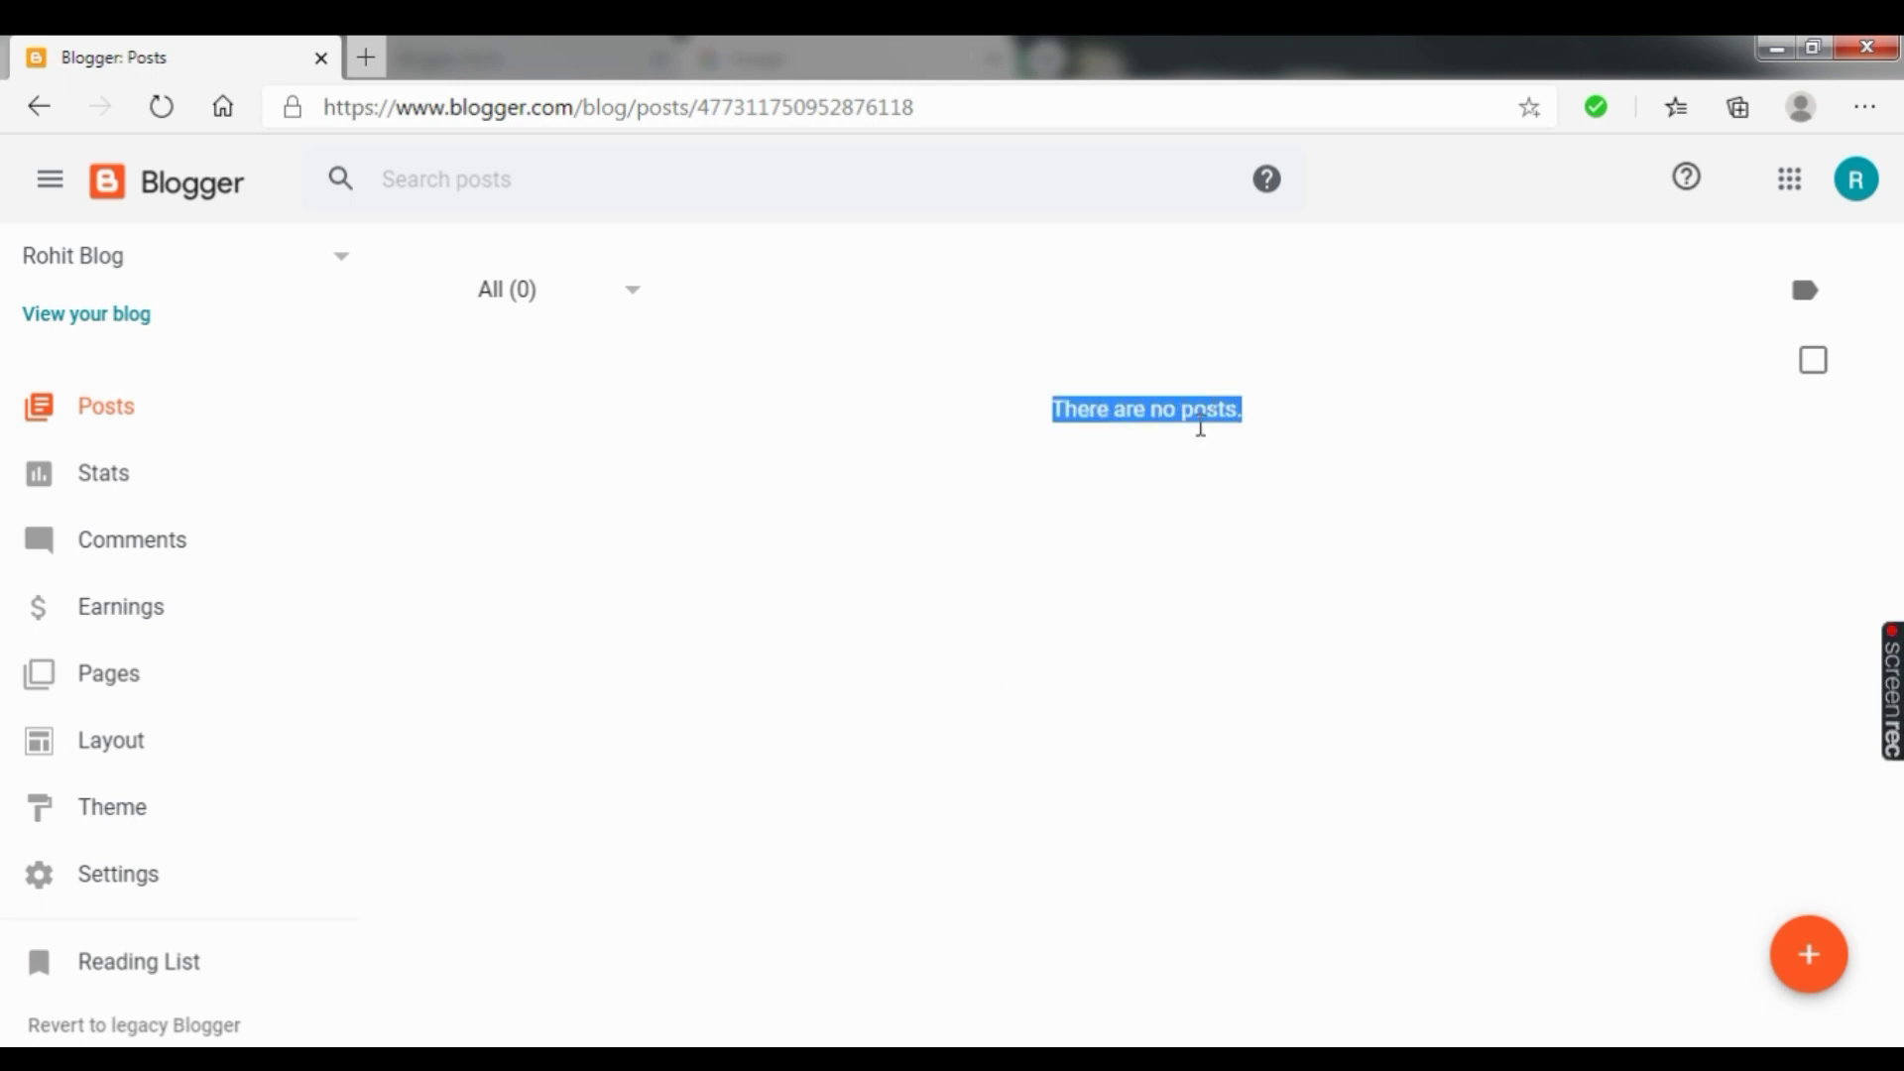
pyautogui.click(1182, 494)
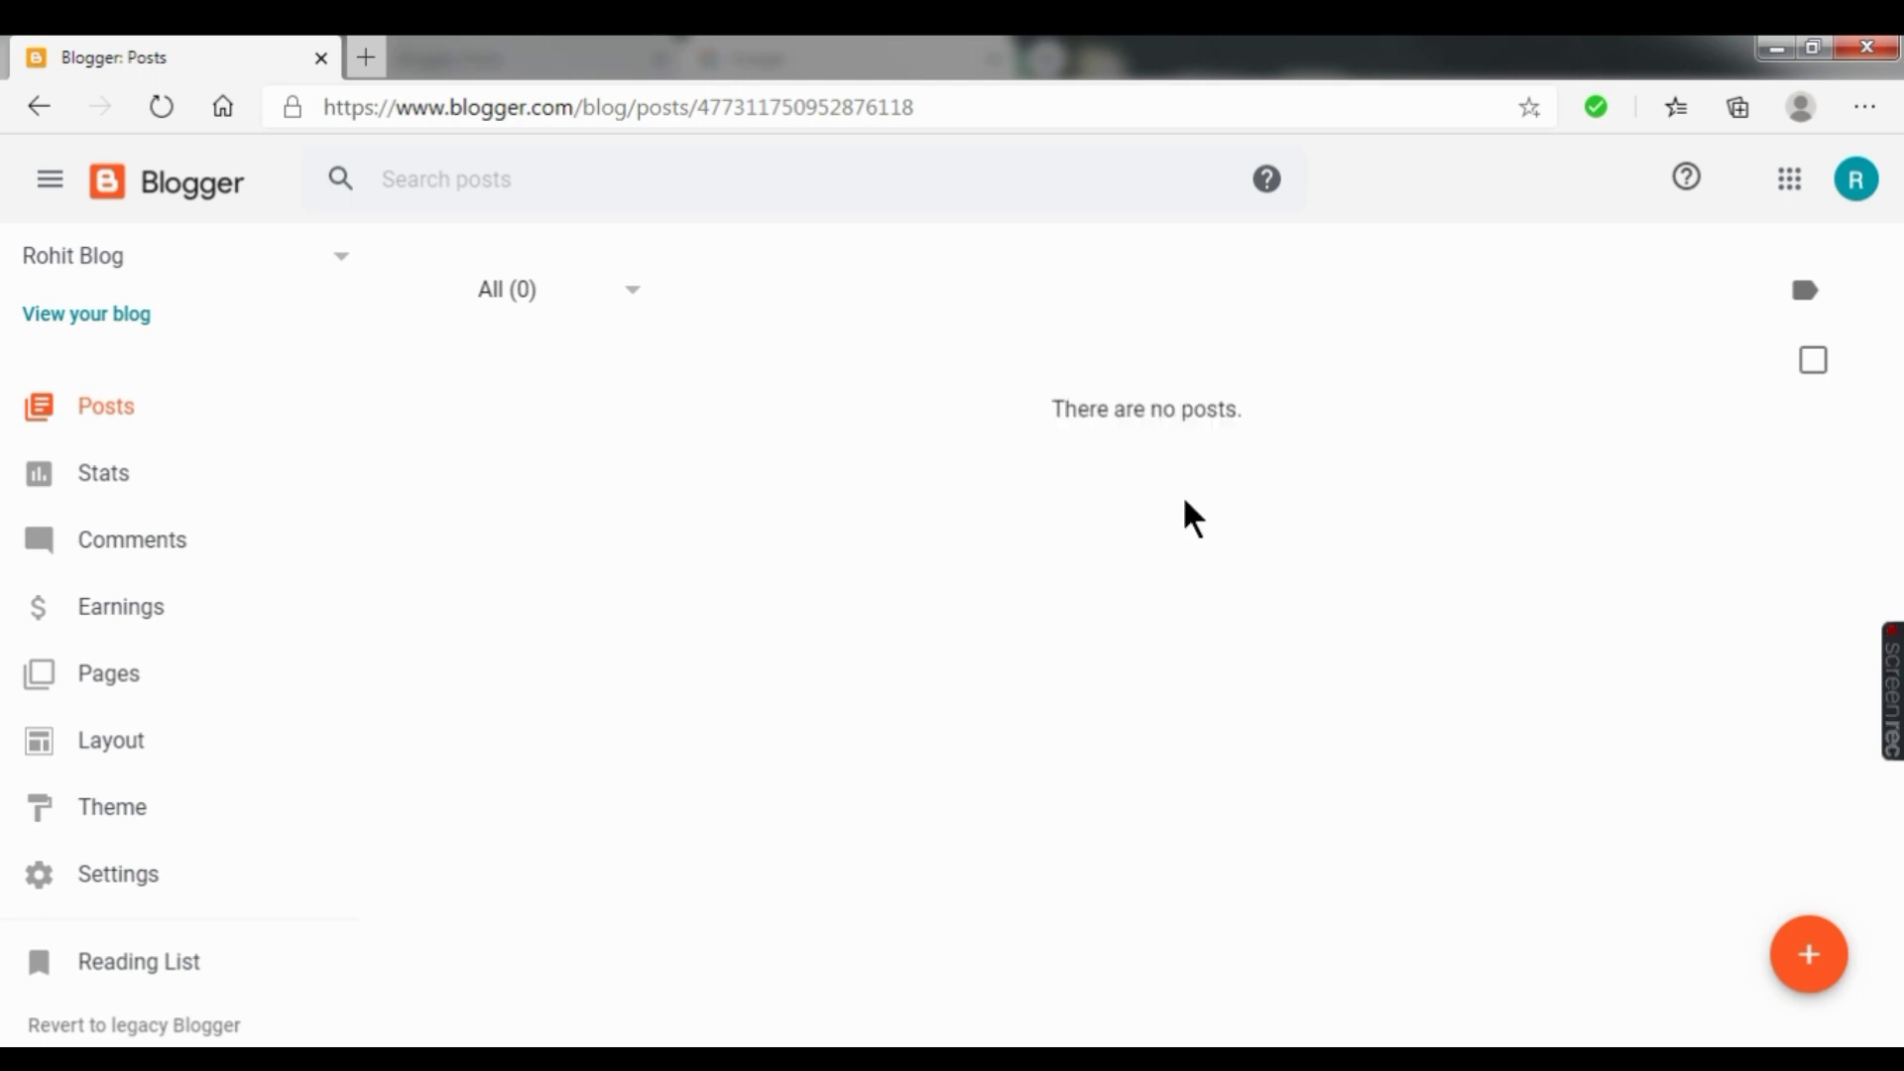
# Step: Open Google in a new browser tab and enter "how to create blog" to view its search suggestions
pyautogui.click(371, 52)
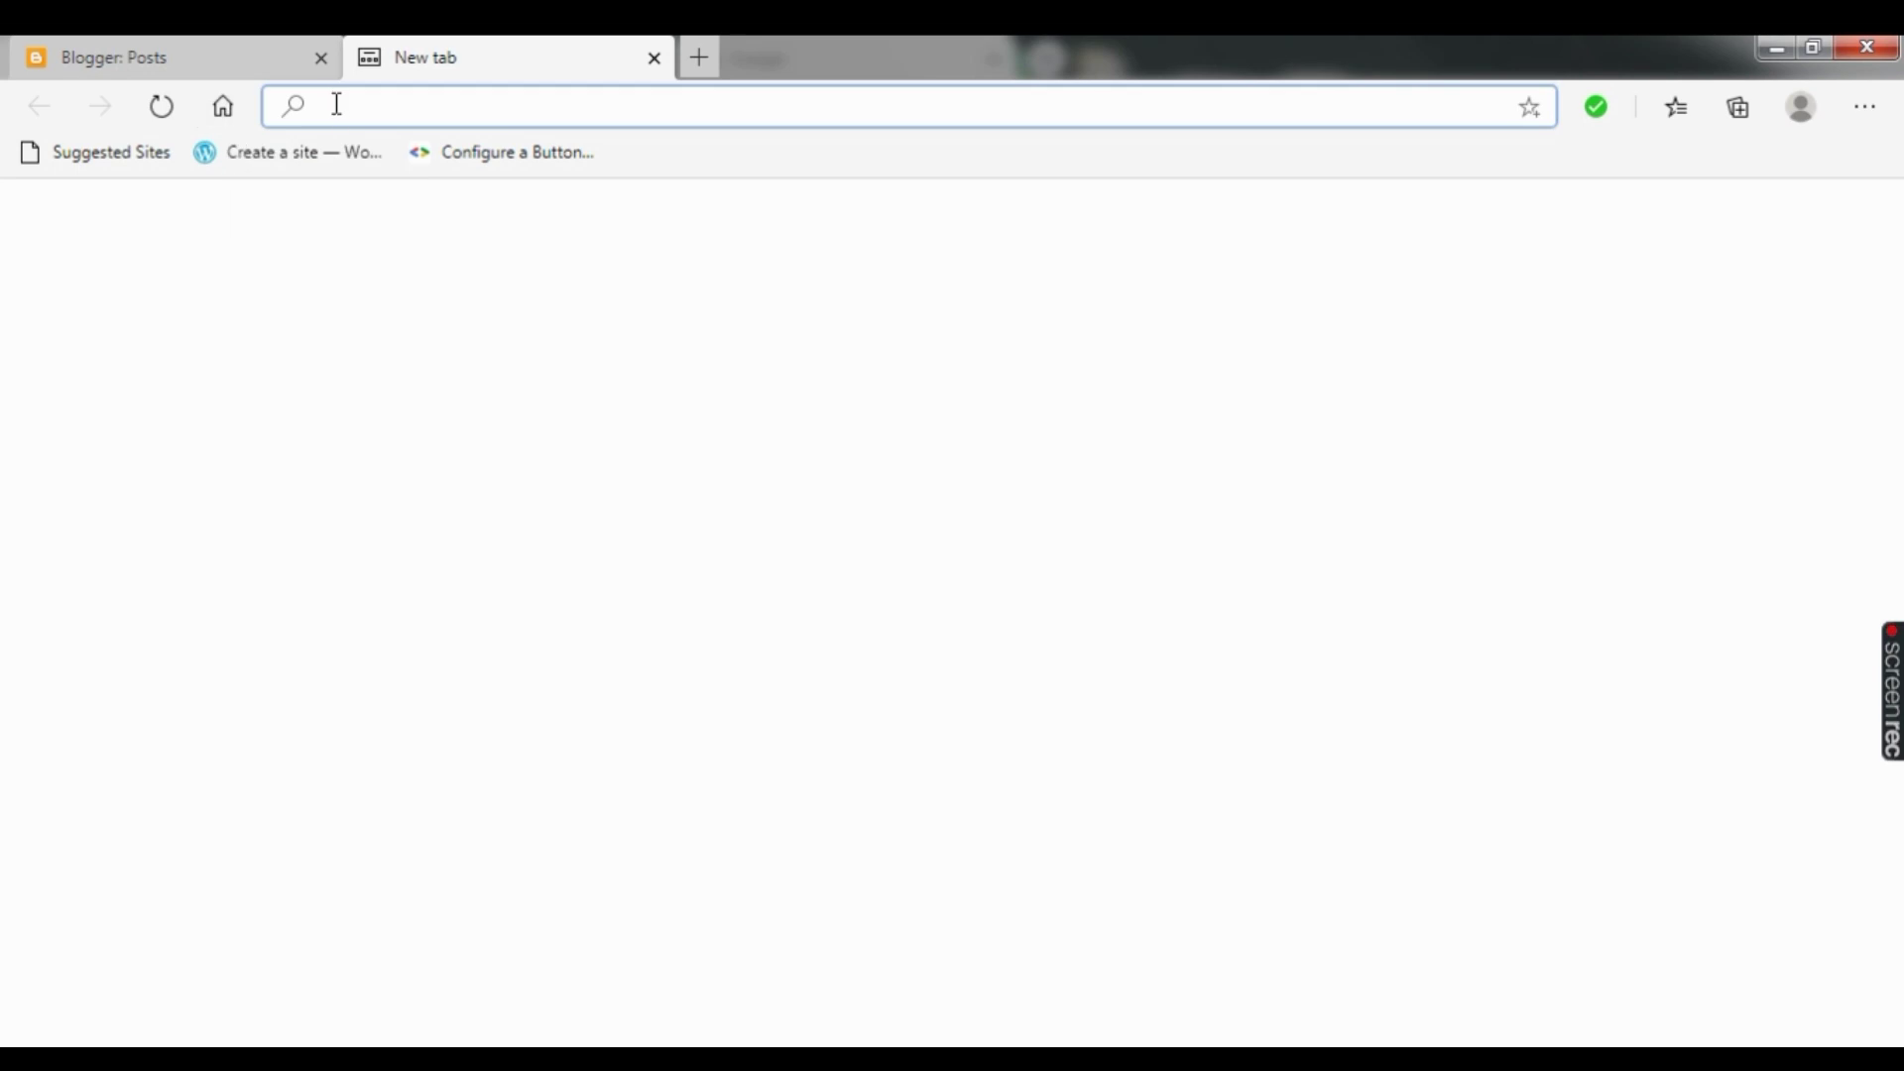
pyautogui.write('g')
pyautogui.press('Return')
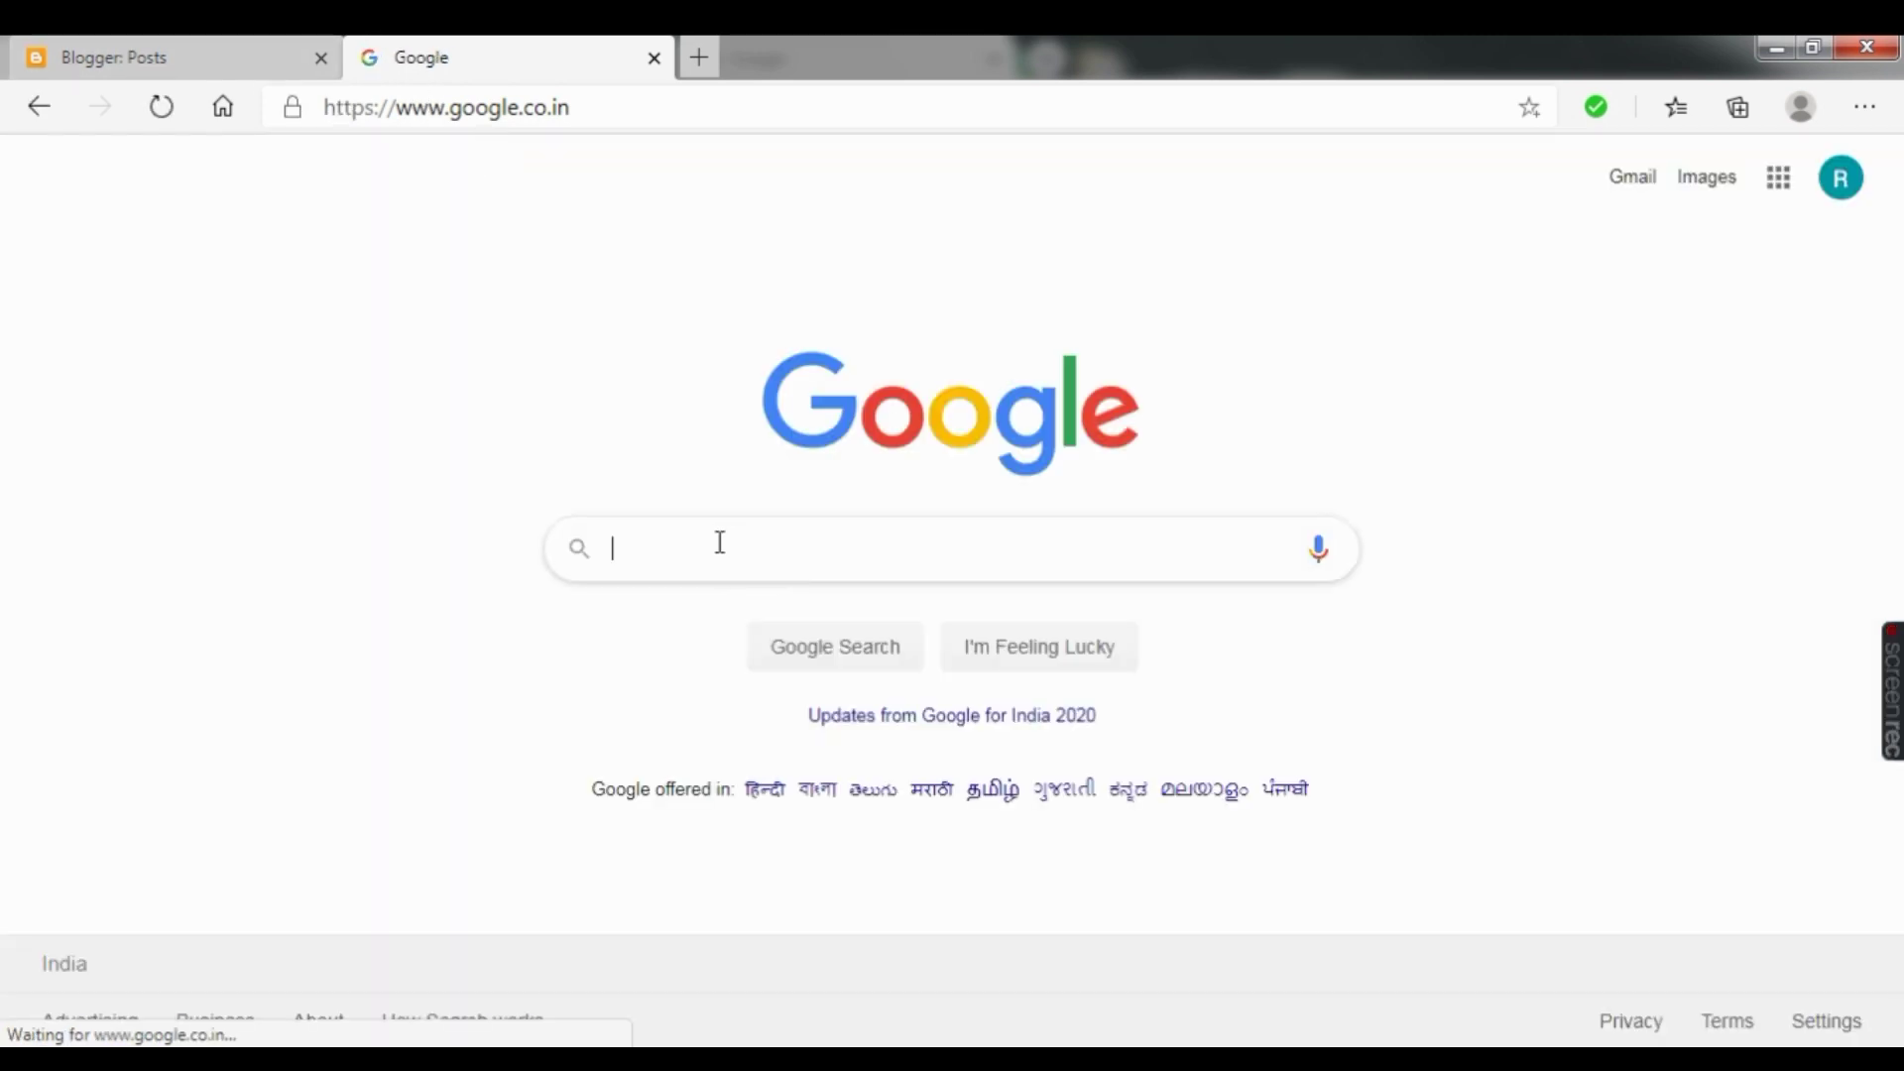
pyautogui.click(720, 542)
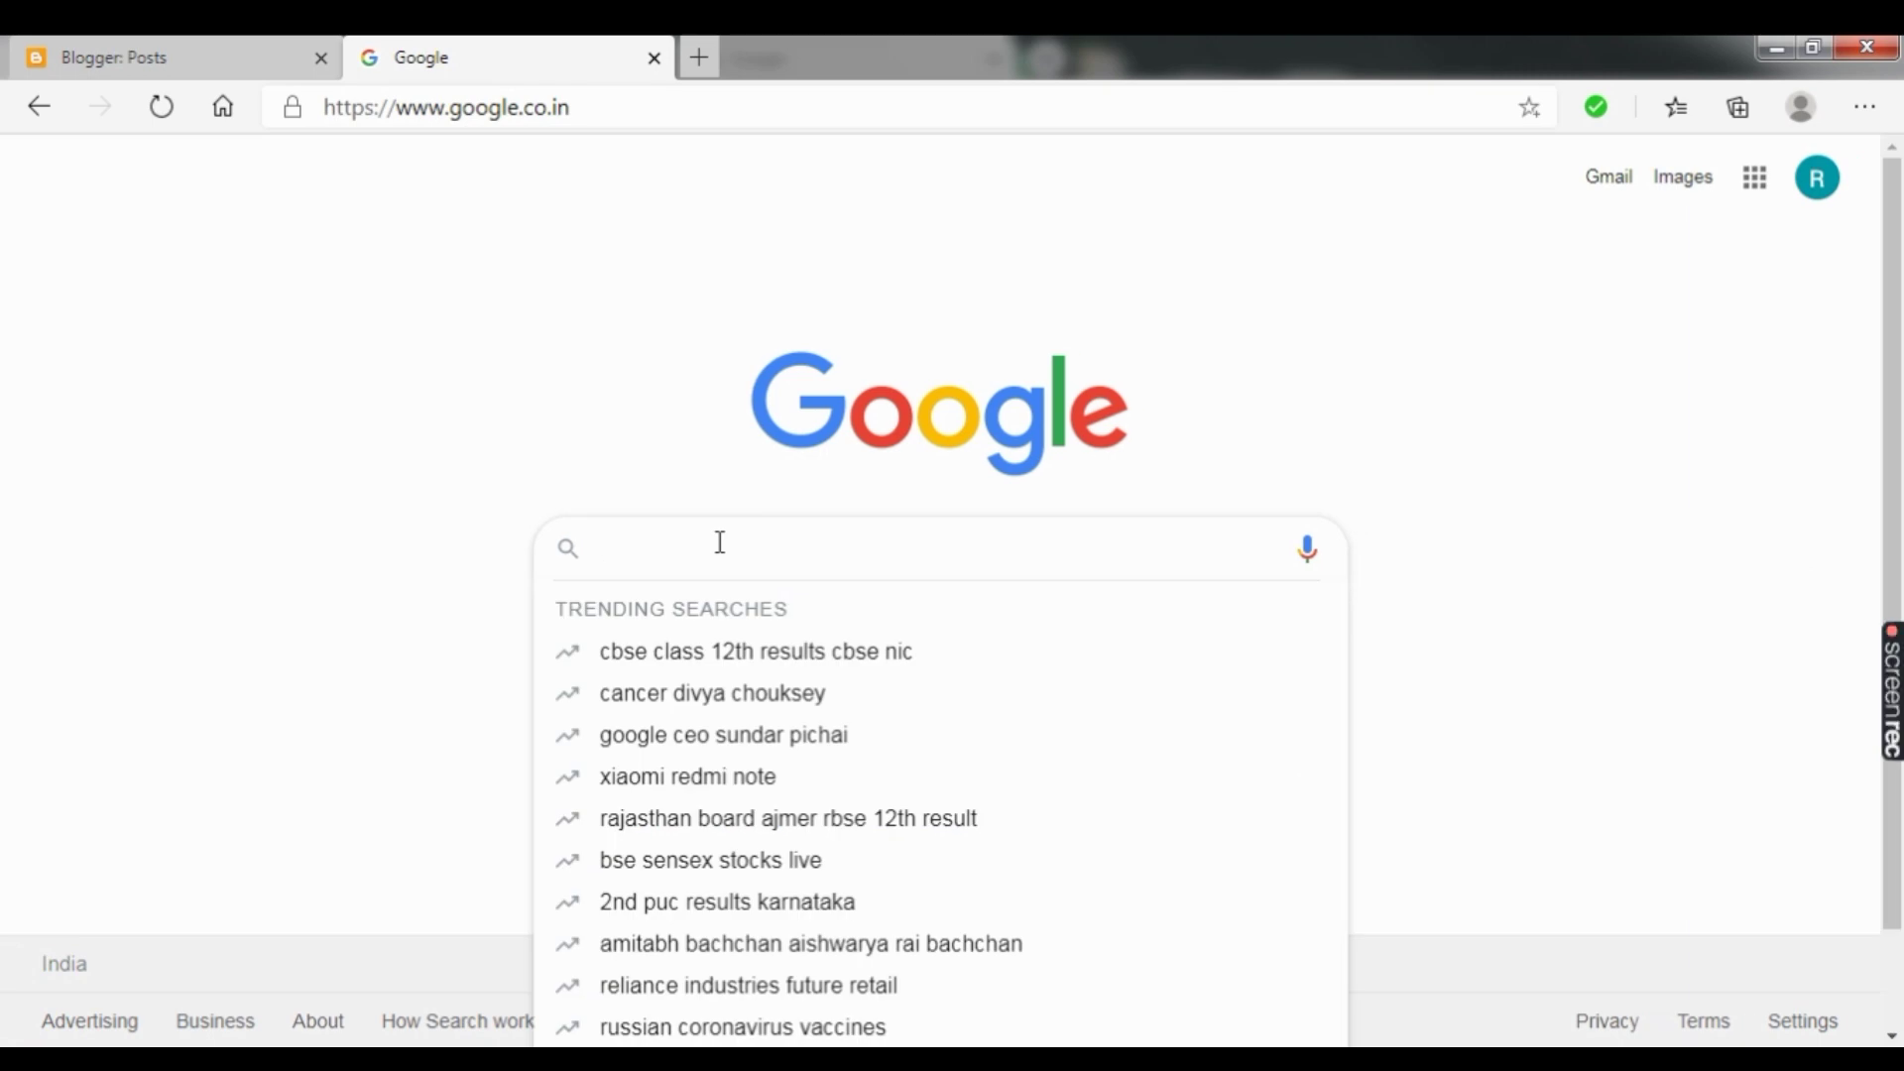
pyautogui.write('b')
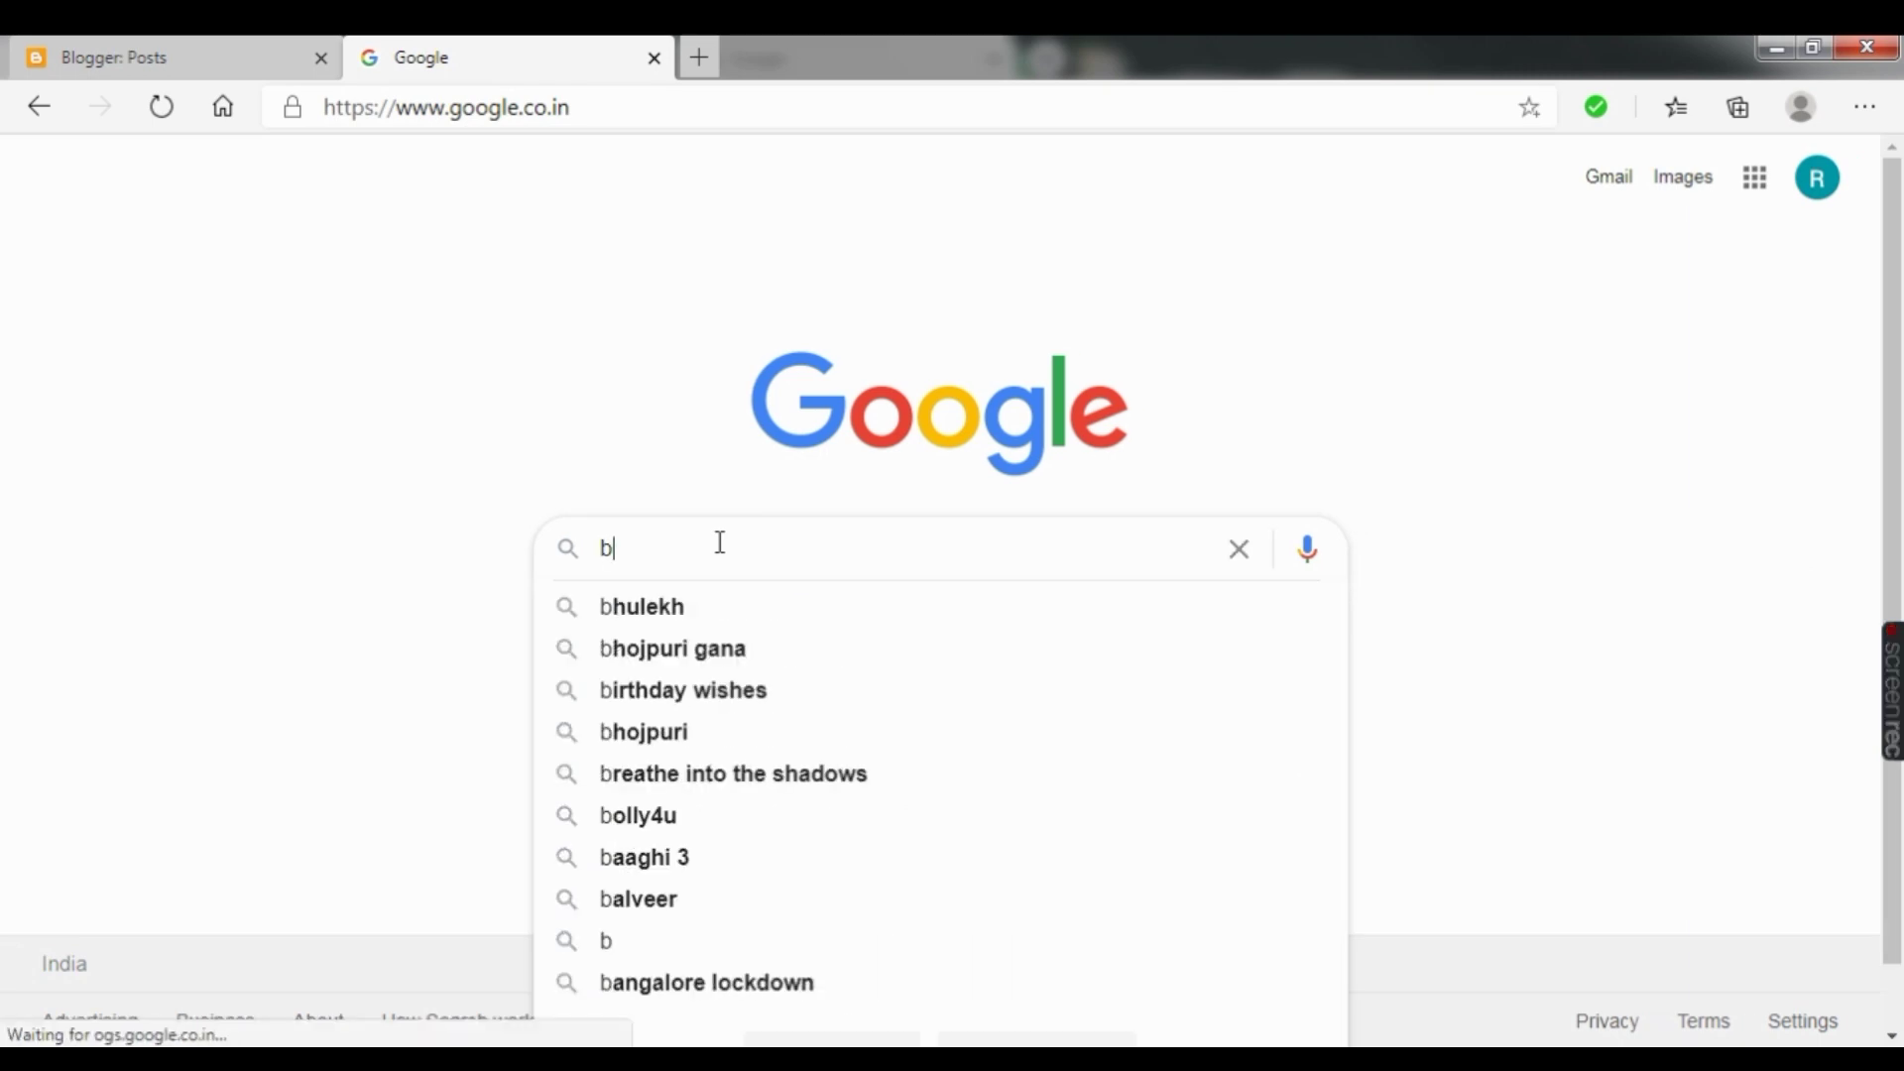
pyautogui.press('BackSpace')
pyautogui.write('h')
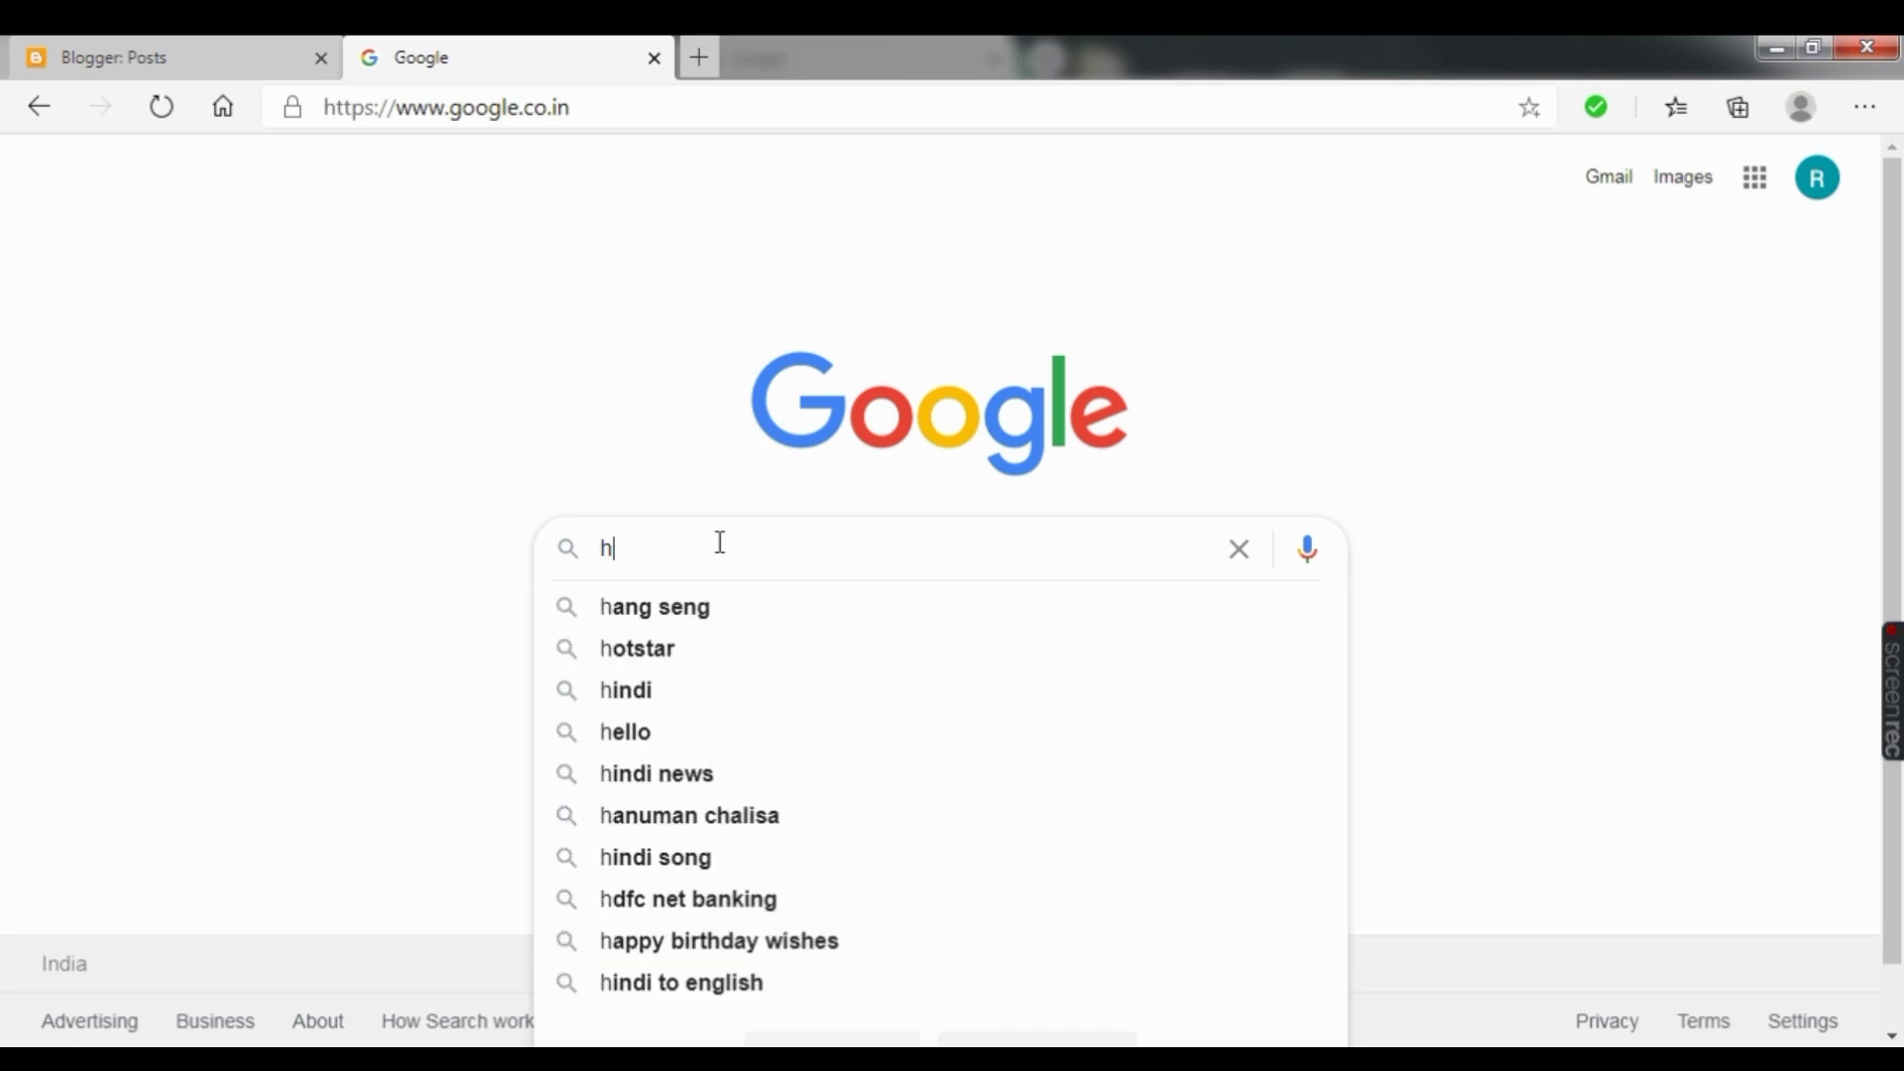
pyautogui.write('ow to ')
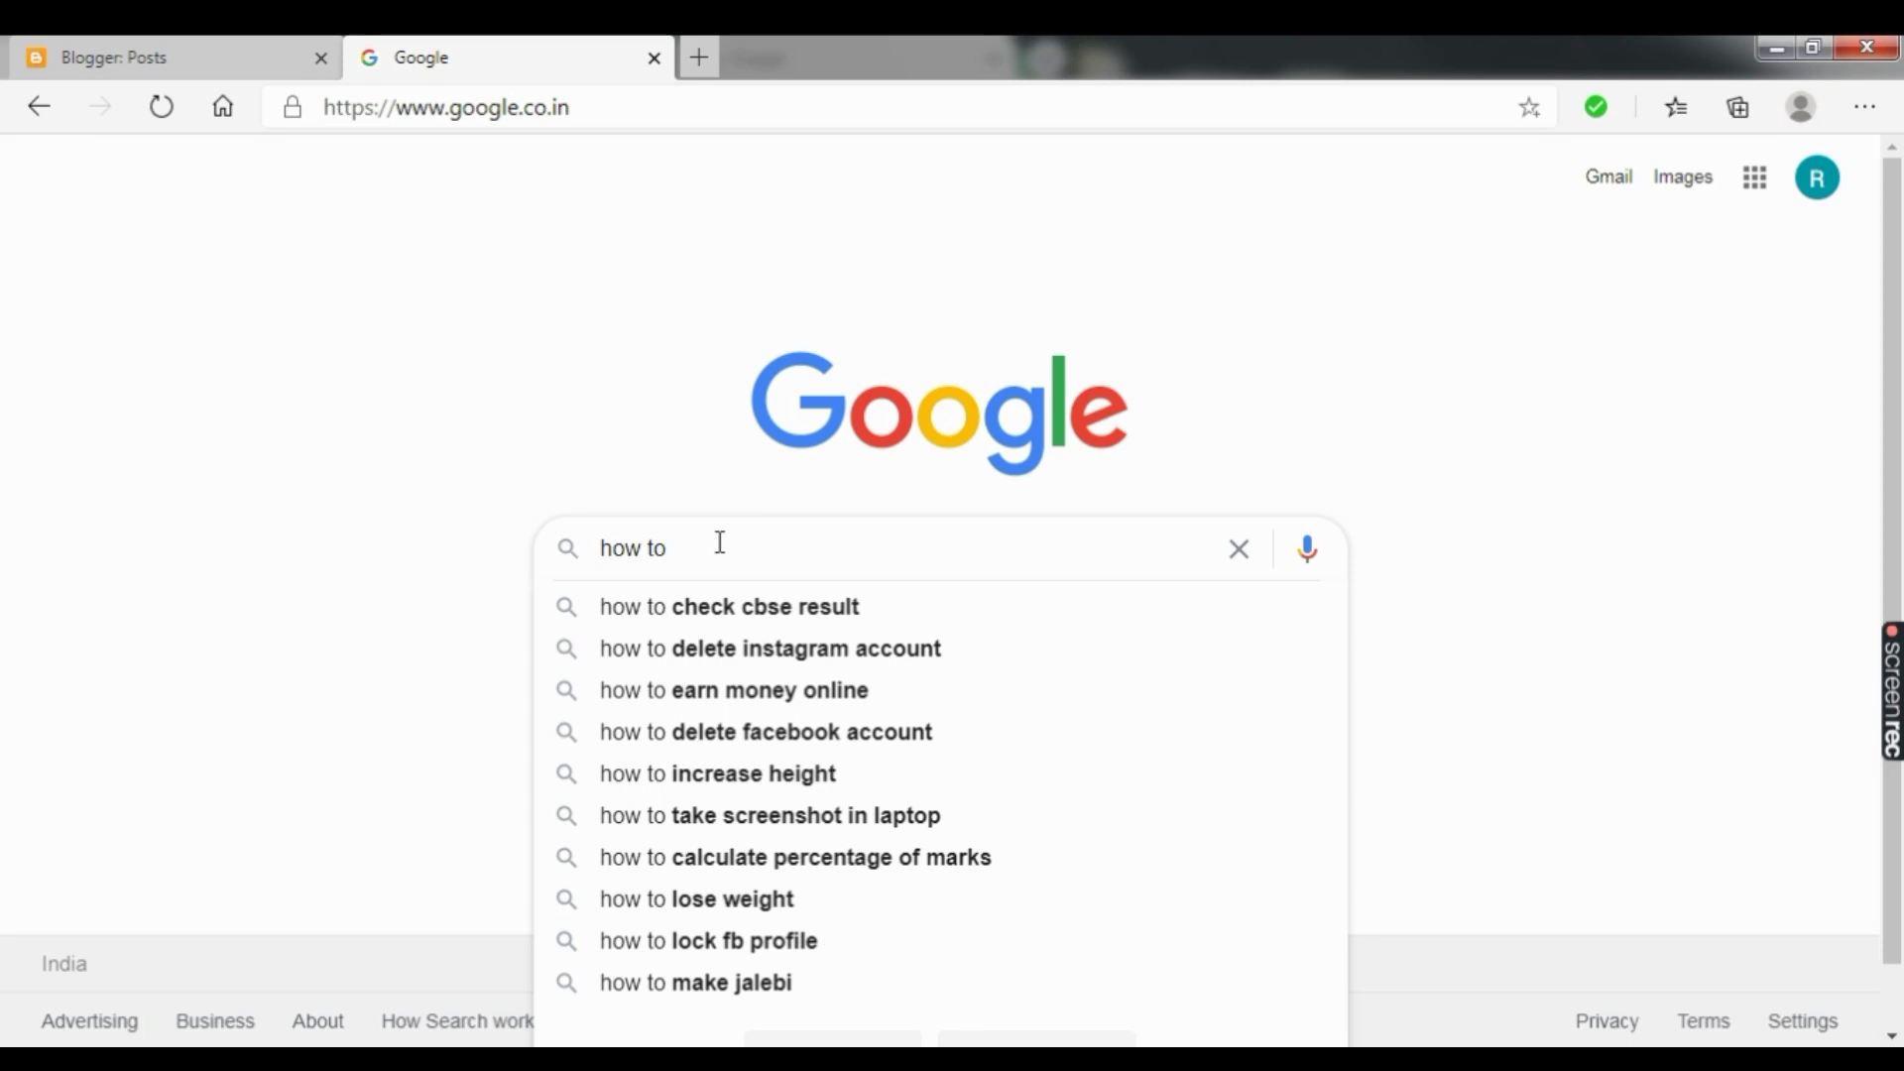
pyautogui.write('crea')
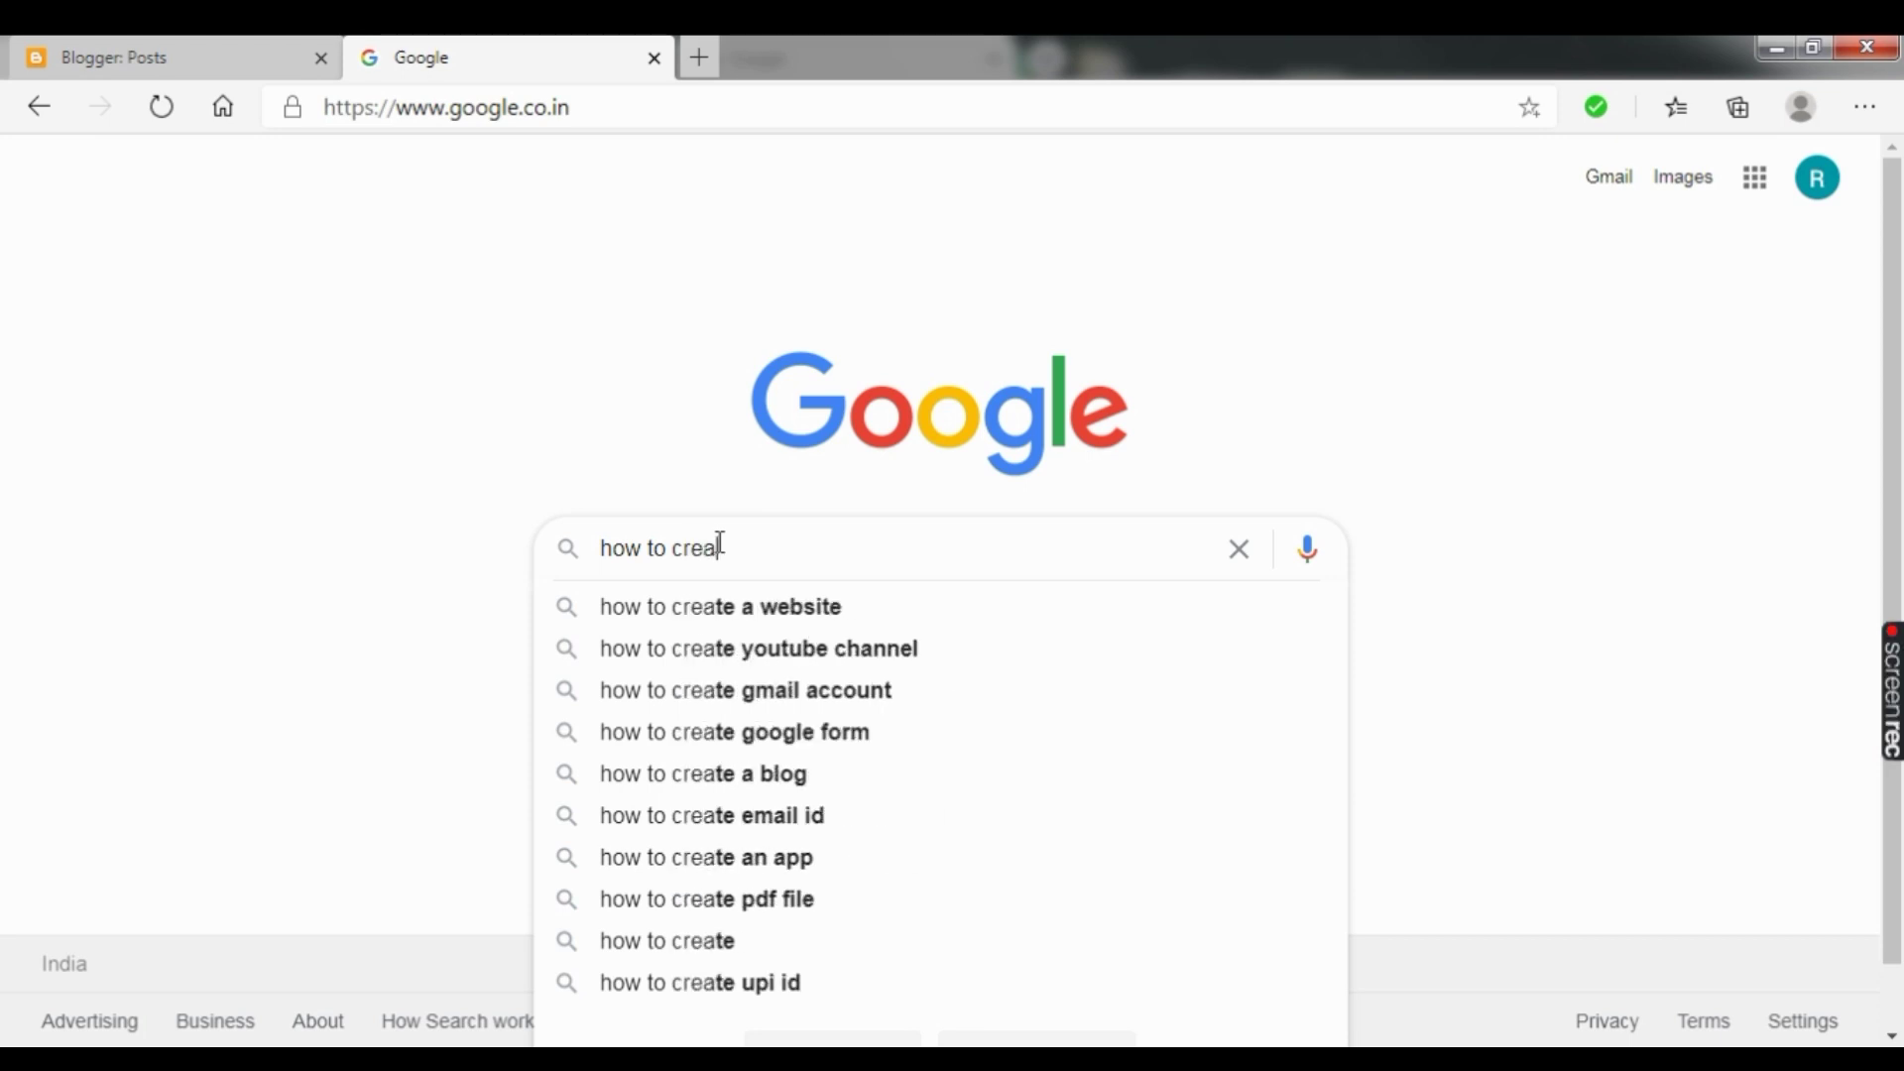
pyautogui.write('te ')
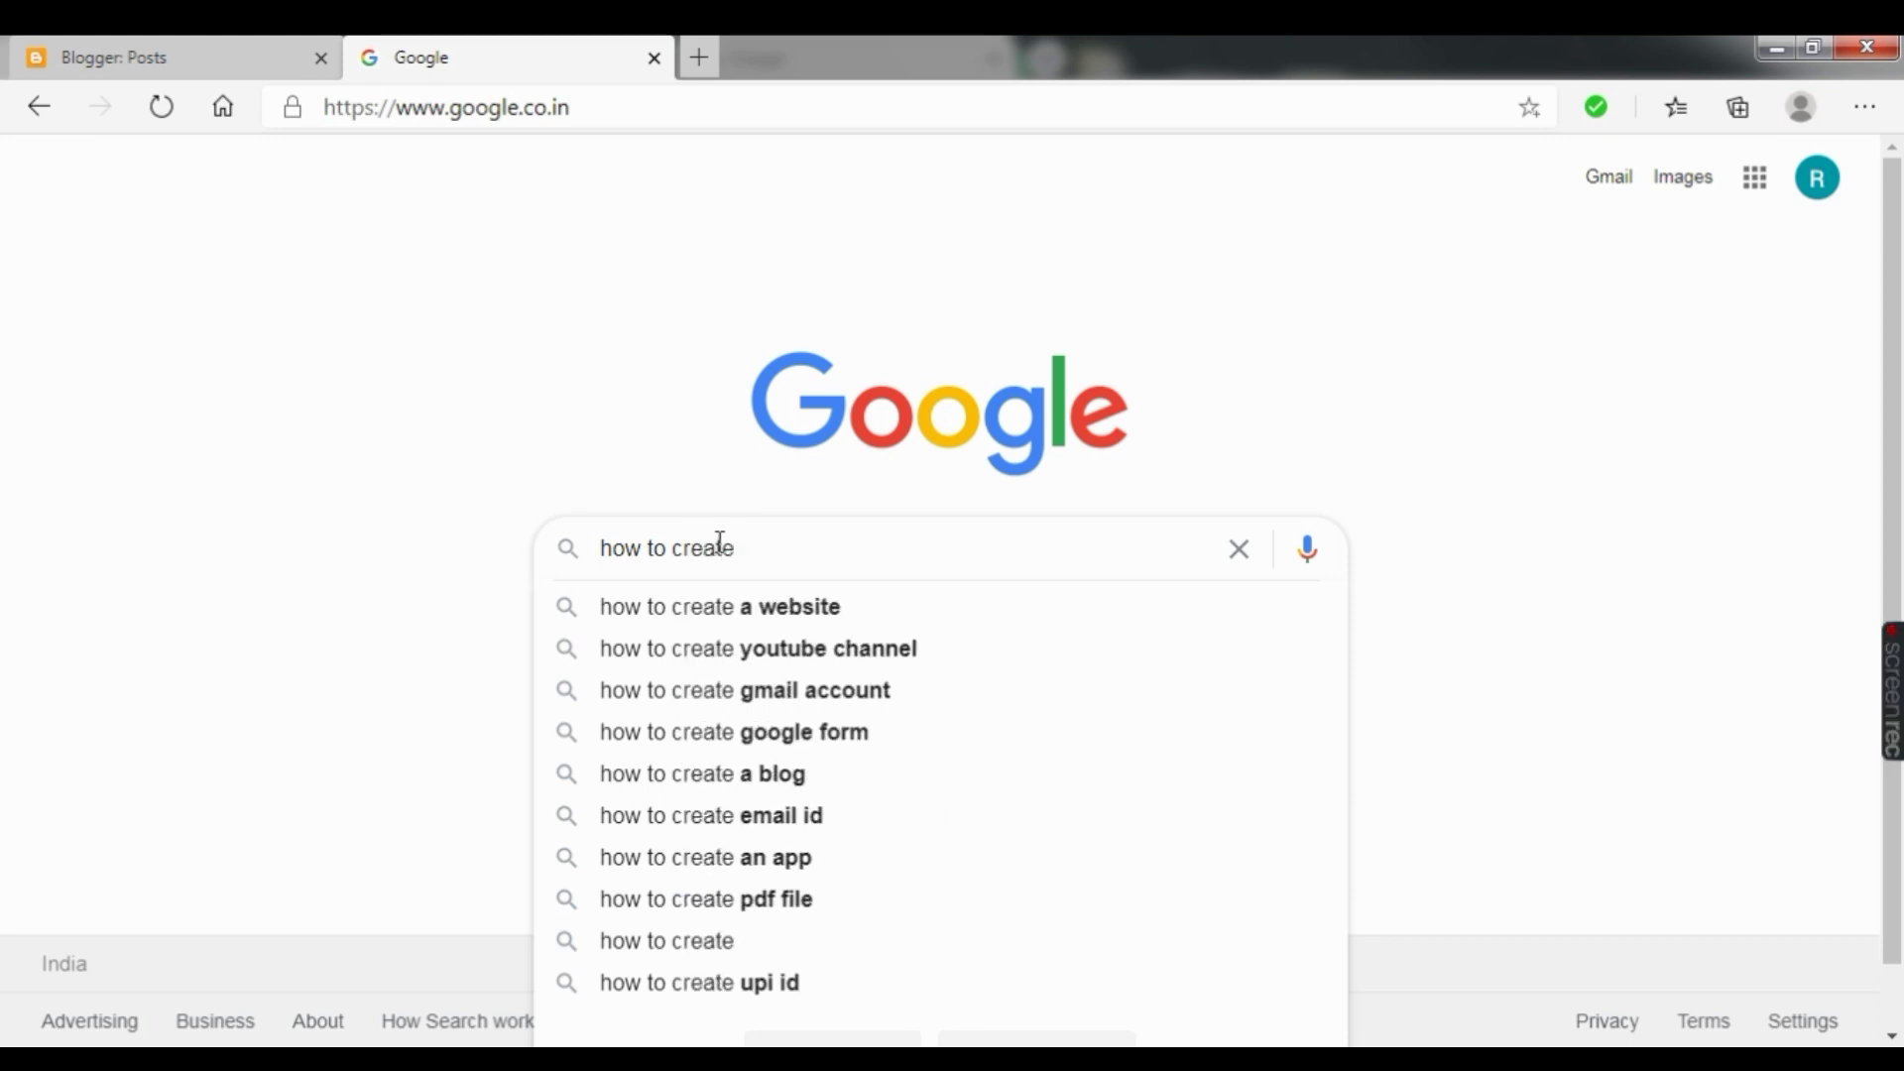
pyautogui.write('blog')
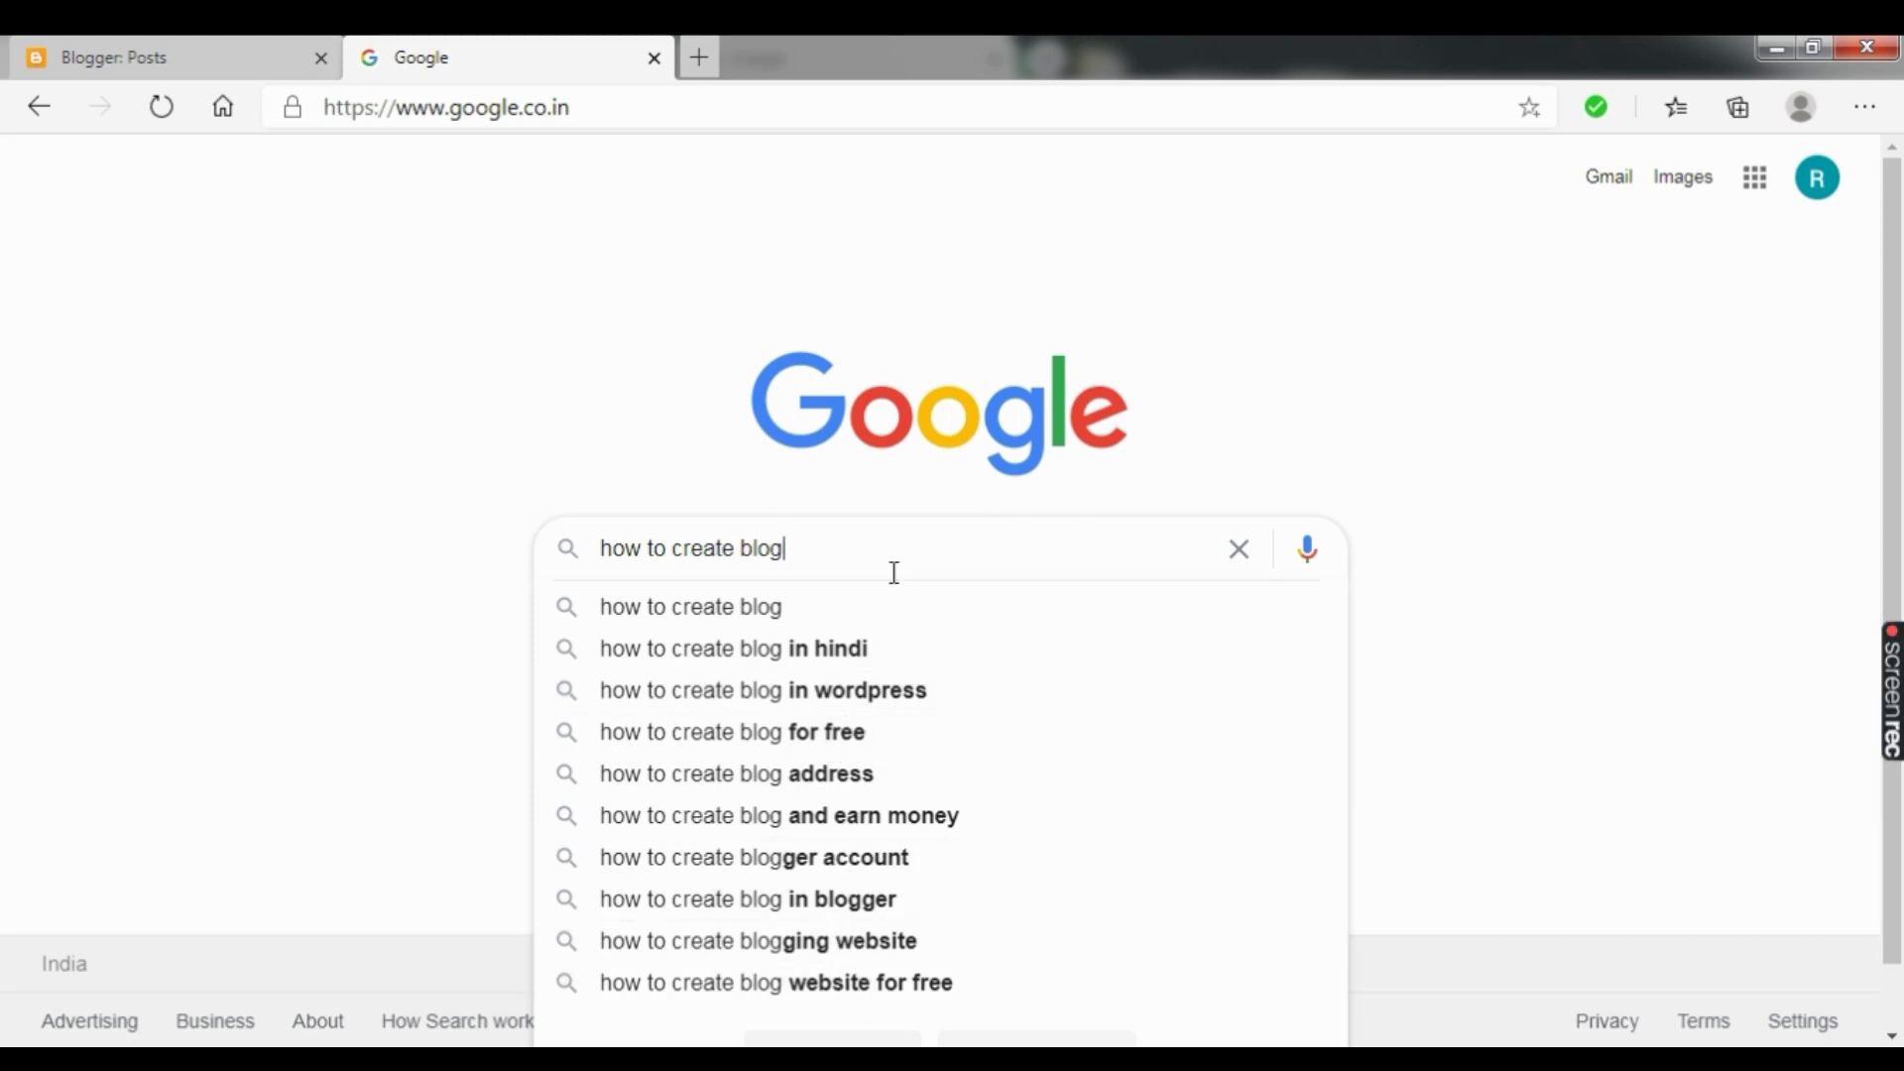
# Step: Replace the Google search query with "blogging" to view its search suggestions
pyautogui.press('BackSpace')
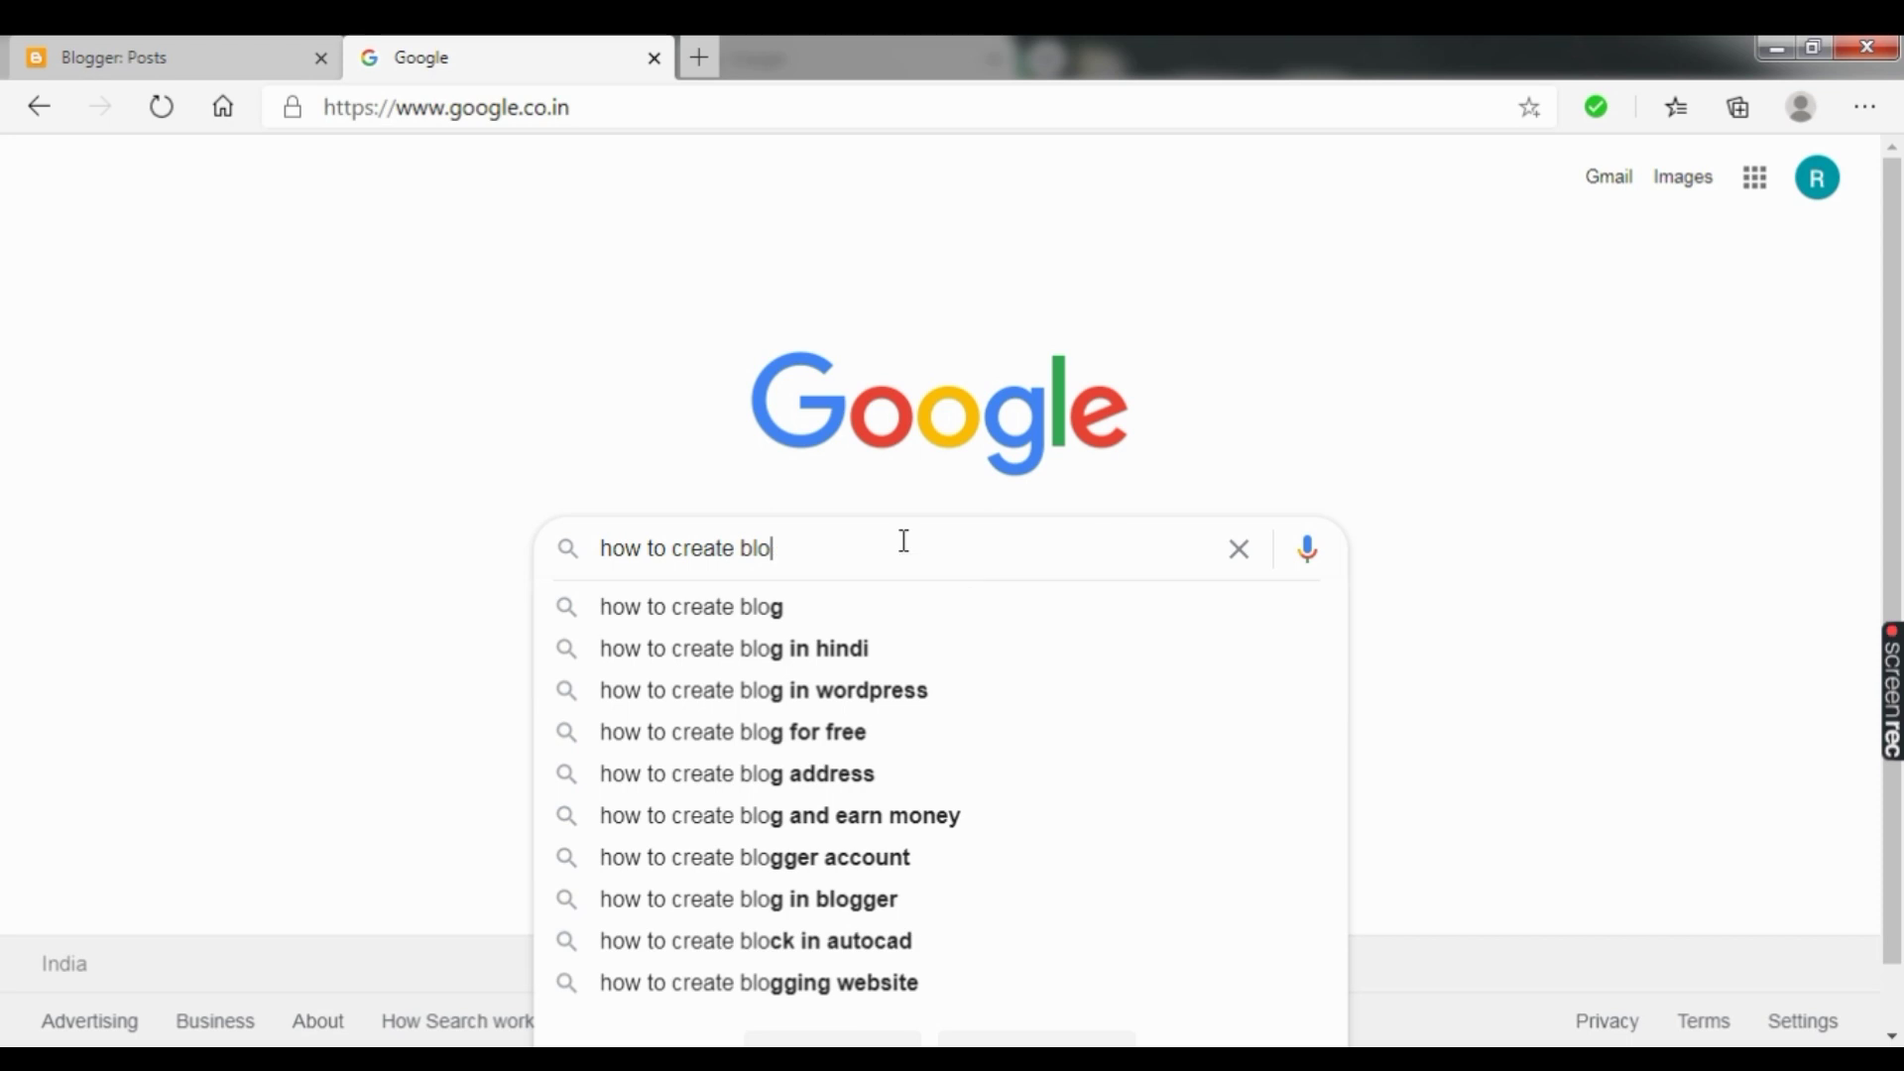
pyautogui.press('BackSpace')
pyautogui.press('BackSpace')
pyautogui.press('BackSpace')
pyautogui.press('BackSpace')
pyautogui.press('BackSpace')
pyautogui.press('BackSpace')
pyautogui.press('BackSpace')
pyautogui.press('BackSpace')
pyautogui.press('BackSpace')
pyautogui.press('BackSpace')
pyautogui.press('BackSpace')
pyautogui.press('BackSpace')
pyautogui.press('BackSpace')
pyautogui.press('BackSpace')
pyautogui.press('BackSpace')
pyautogui.press('BackSpace')
pyautogui.press('BackSpace')
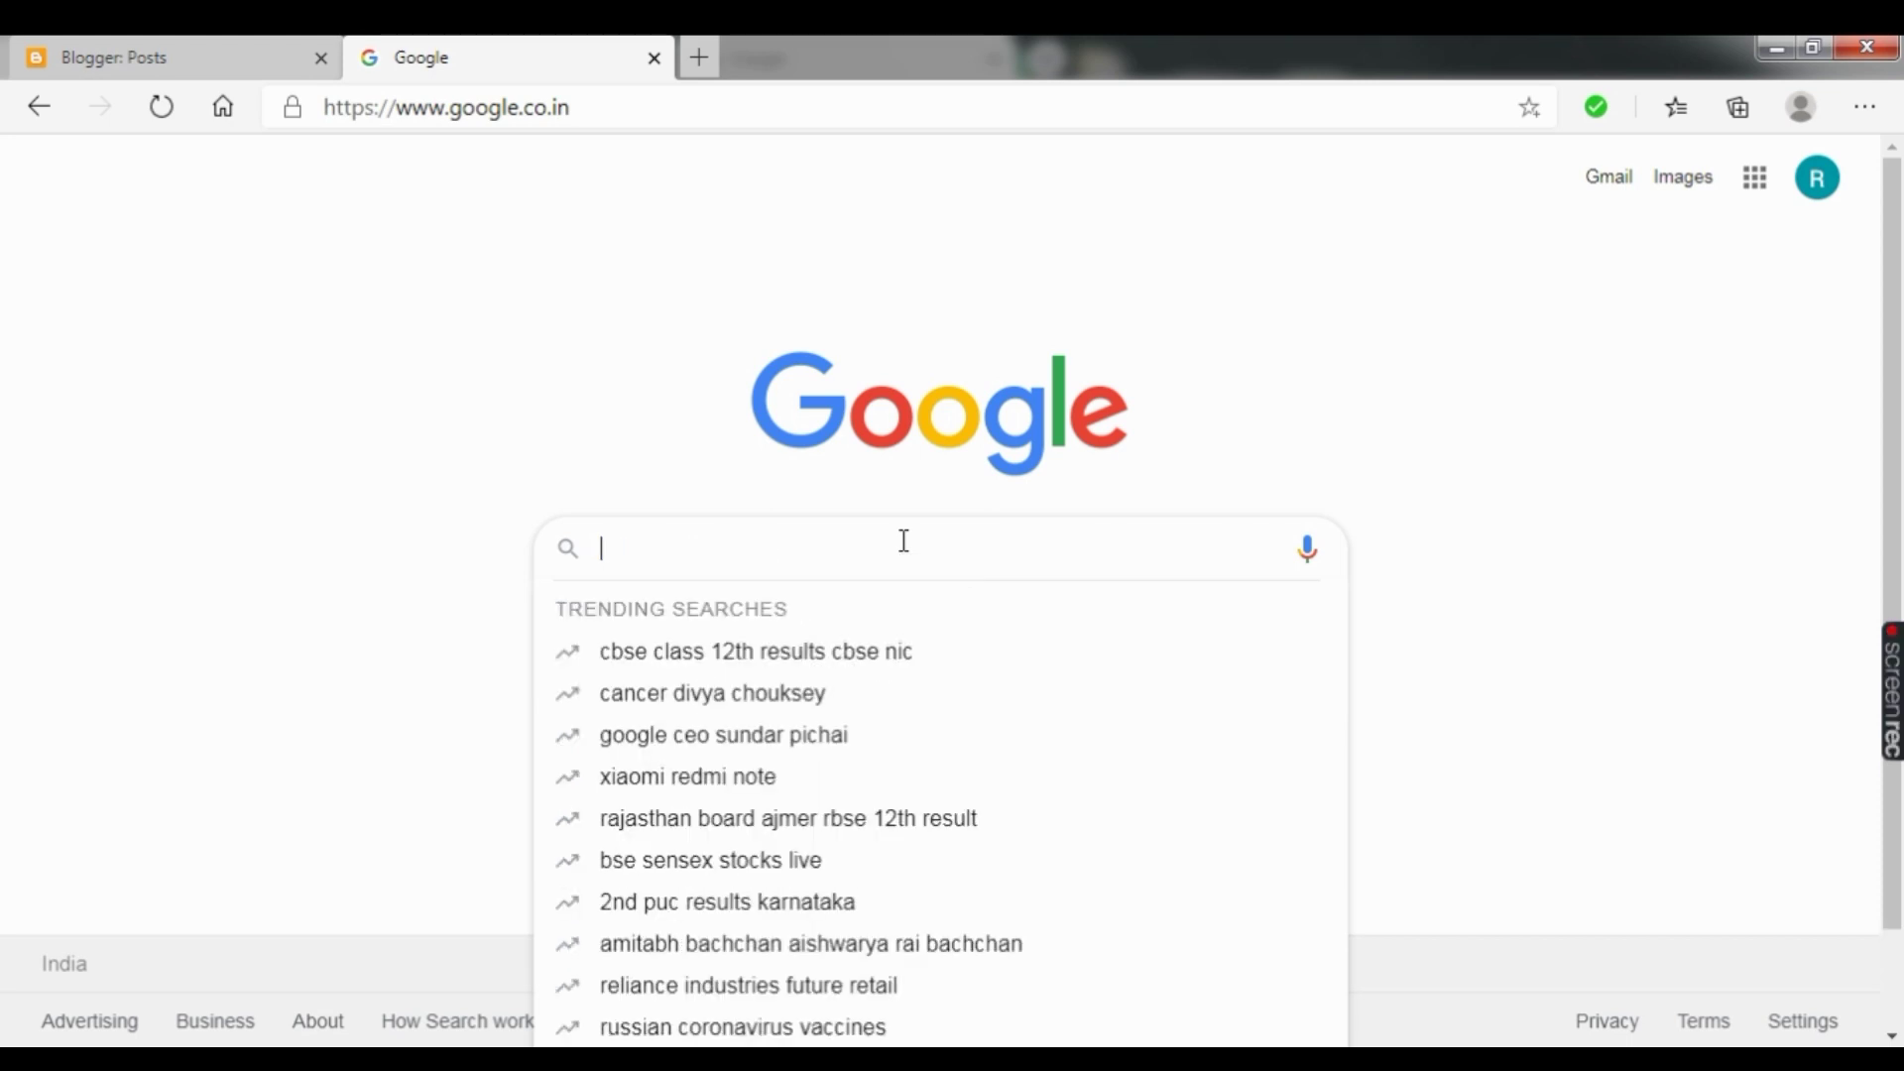
pyautogui.write('bl')
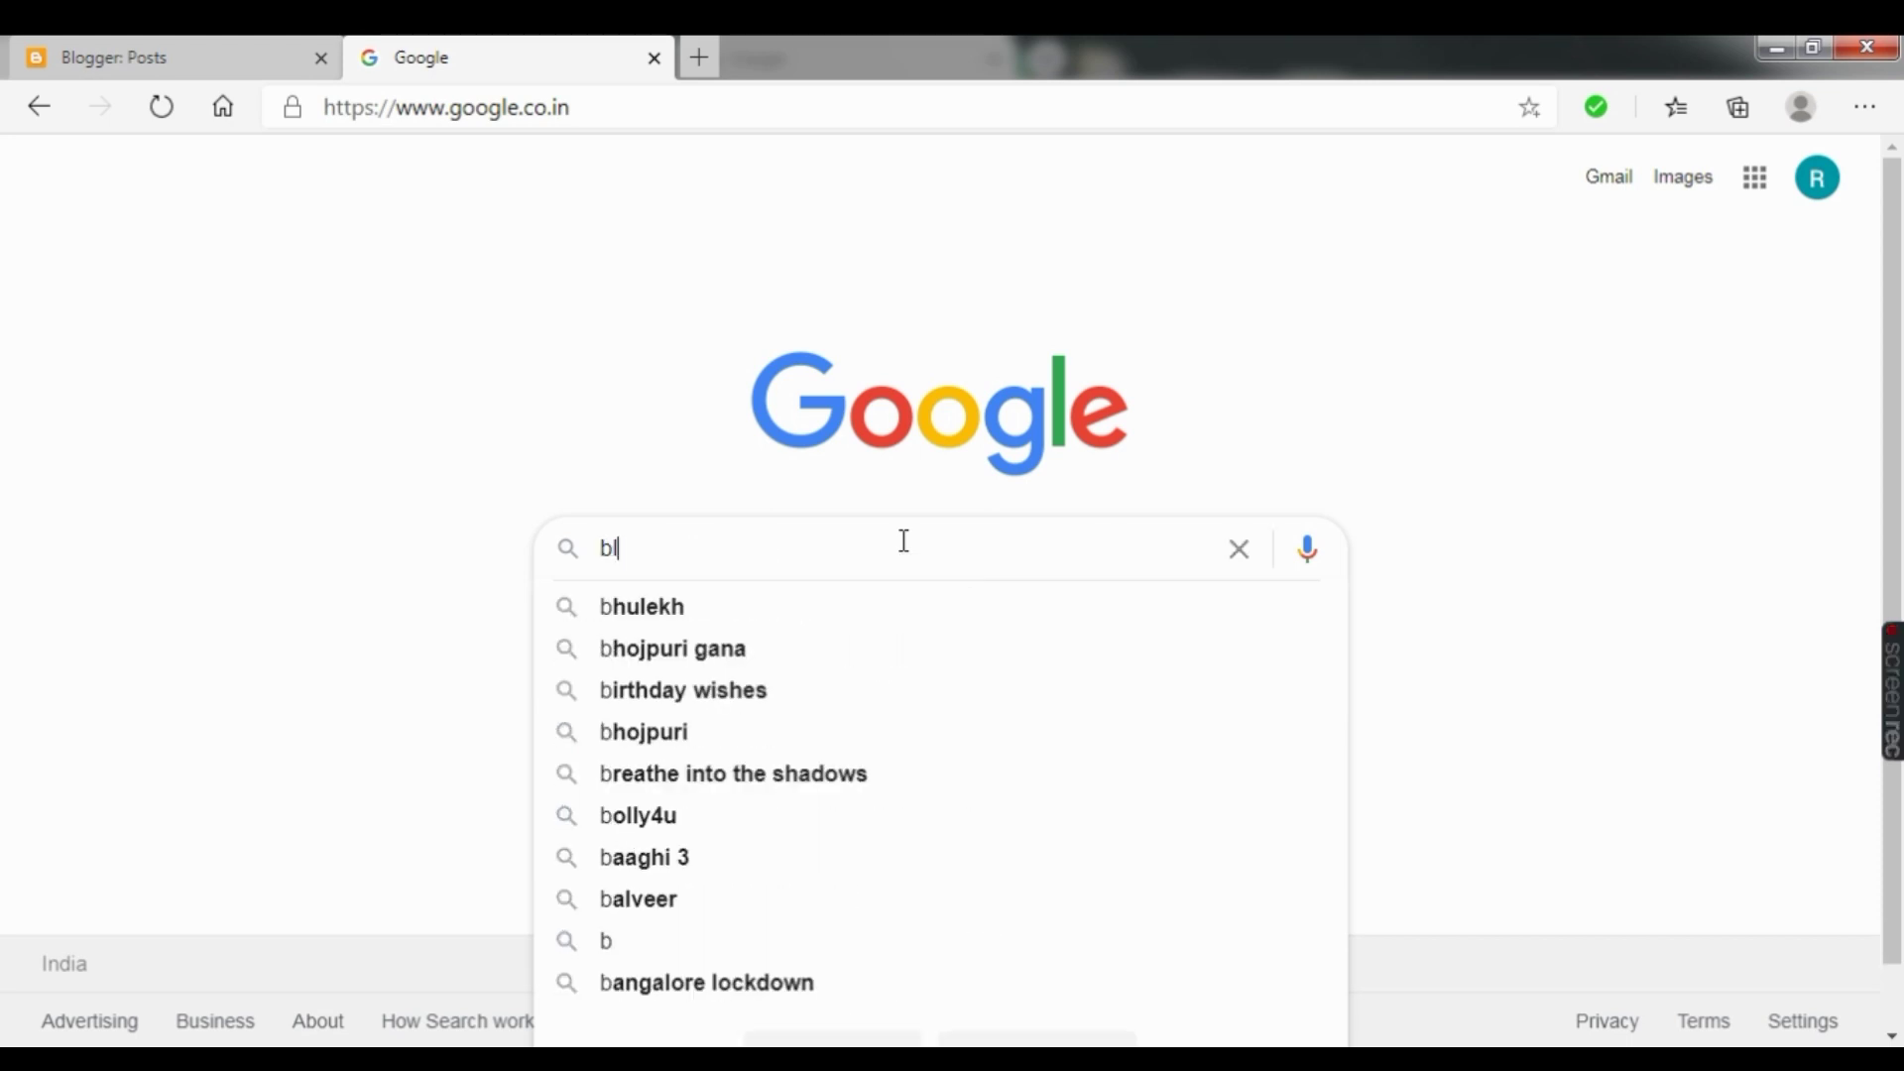
pyautogui.write('ogging')
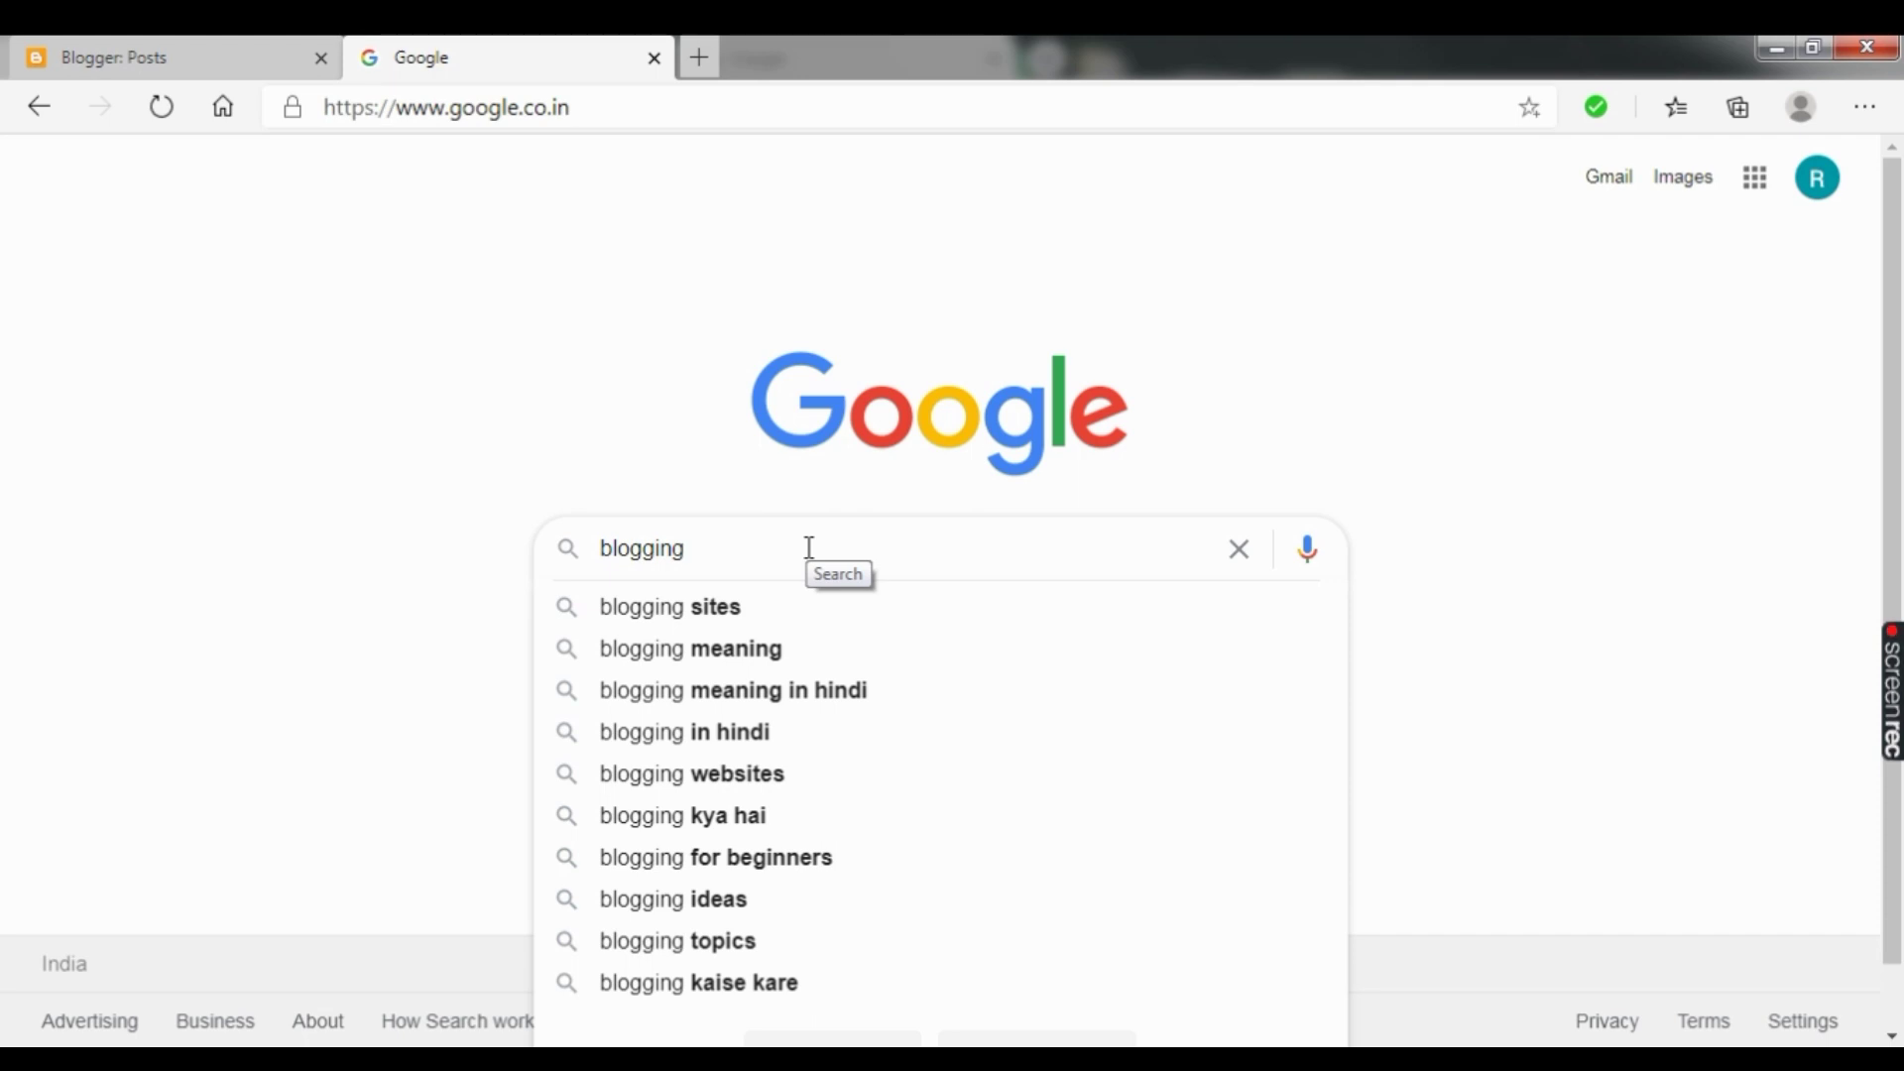
# Step: Switch back to the Blogger tab and open the blog's Description setting for editing
pyautogui.click(228, 56)
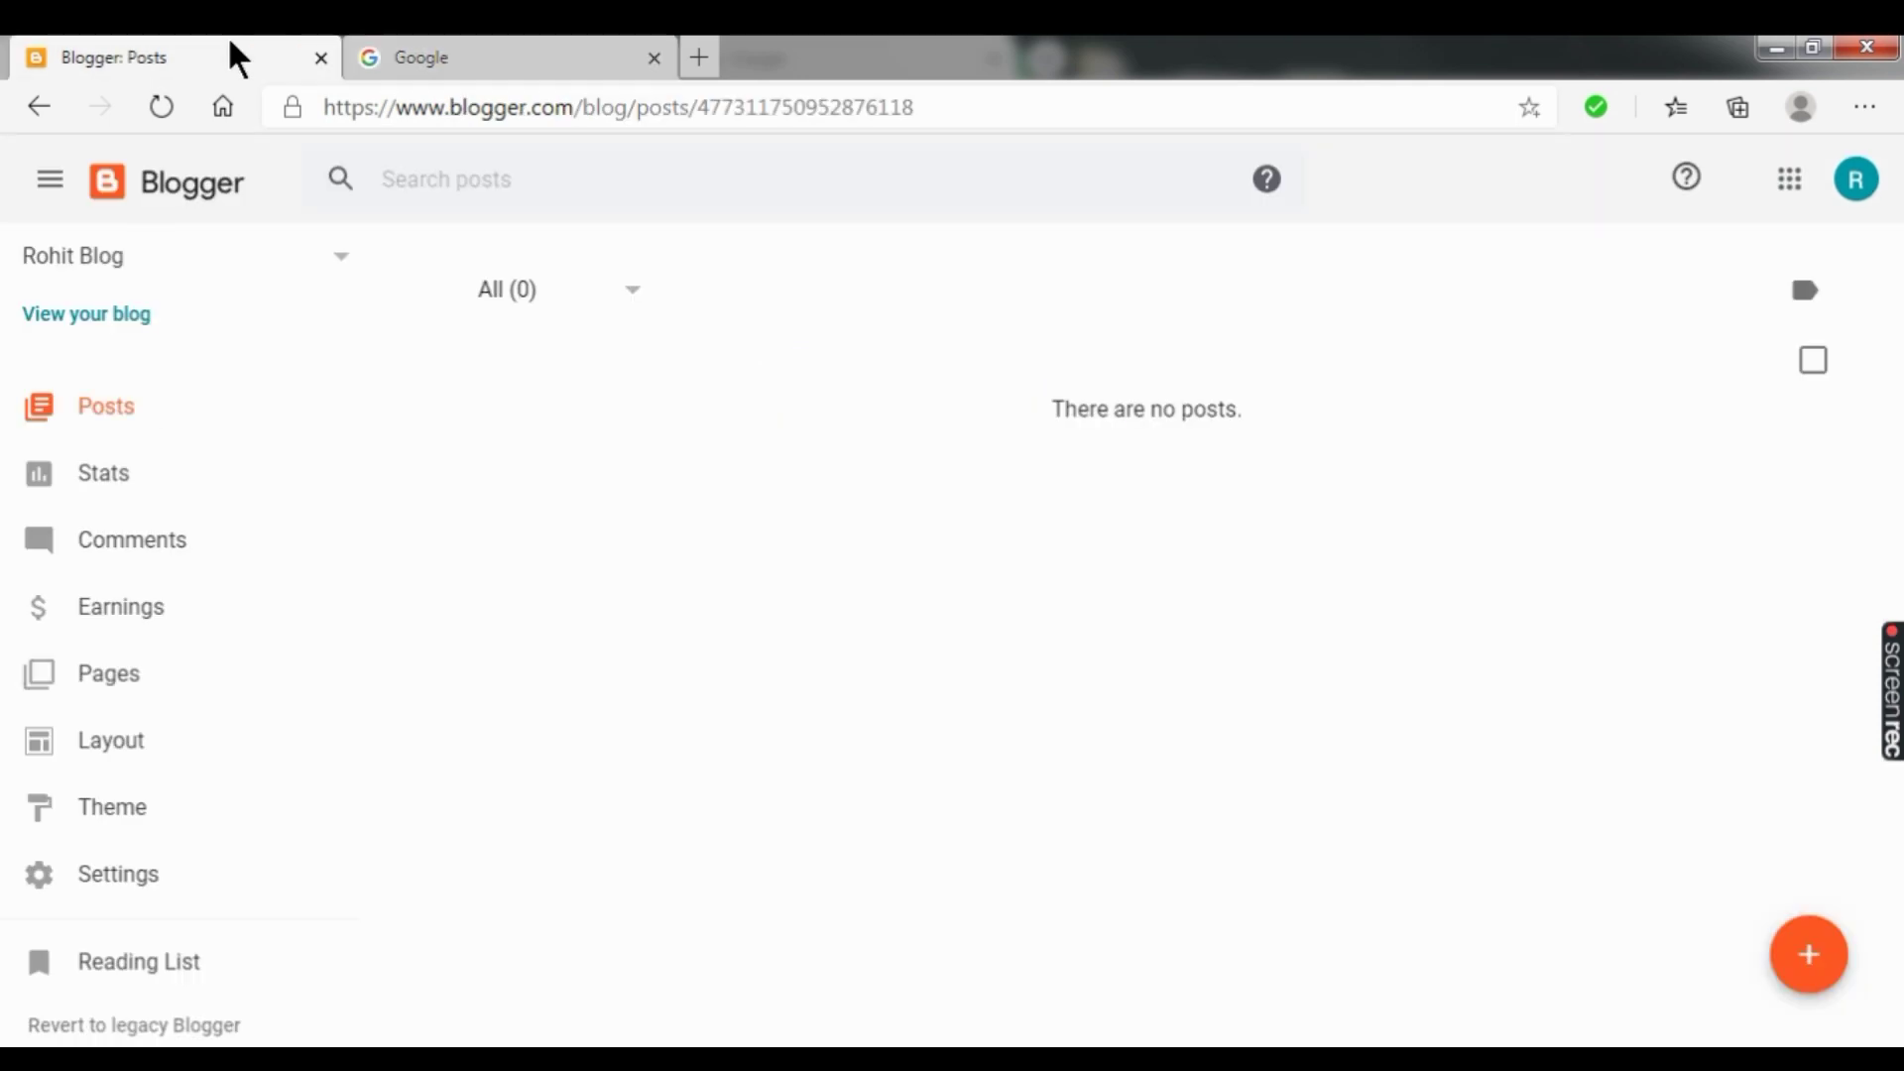
pyautogui.click(141, 881)
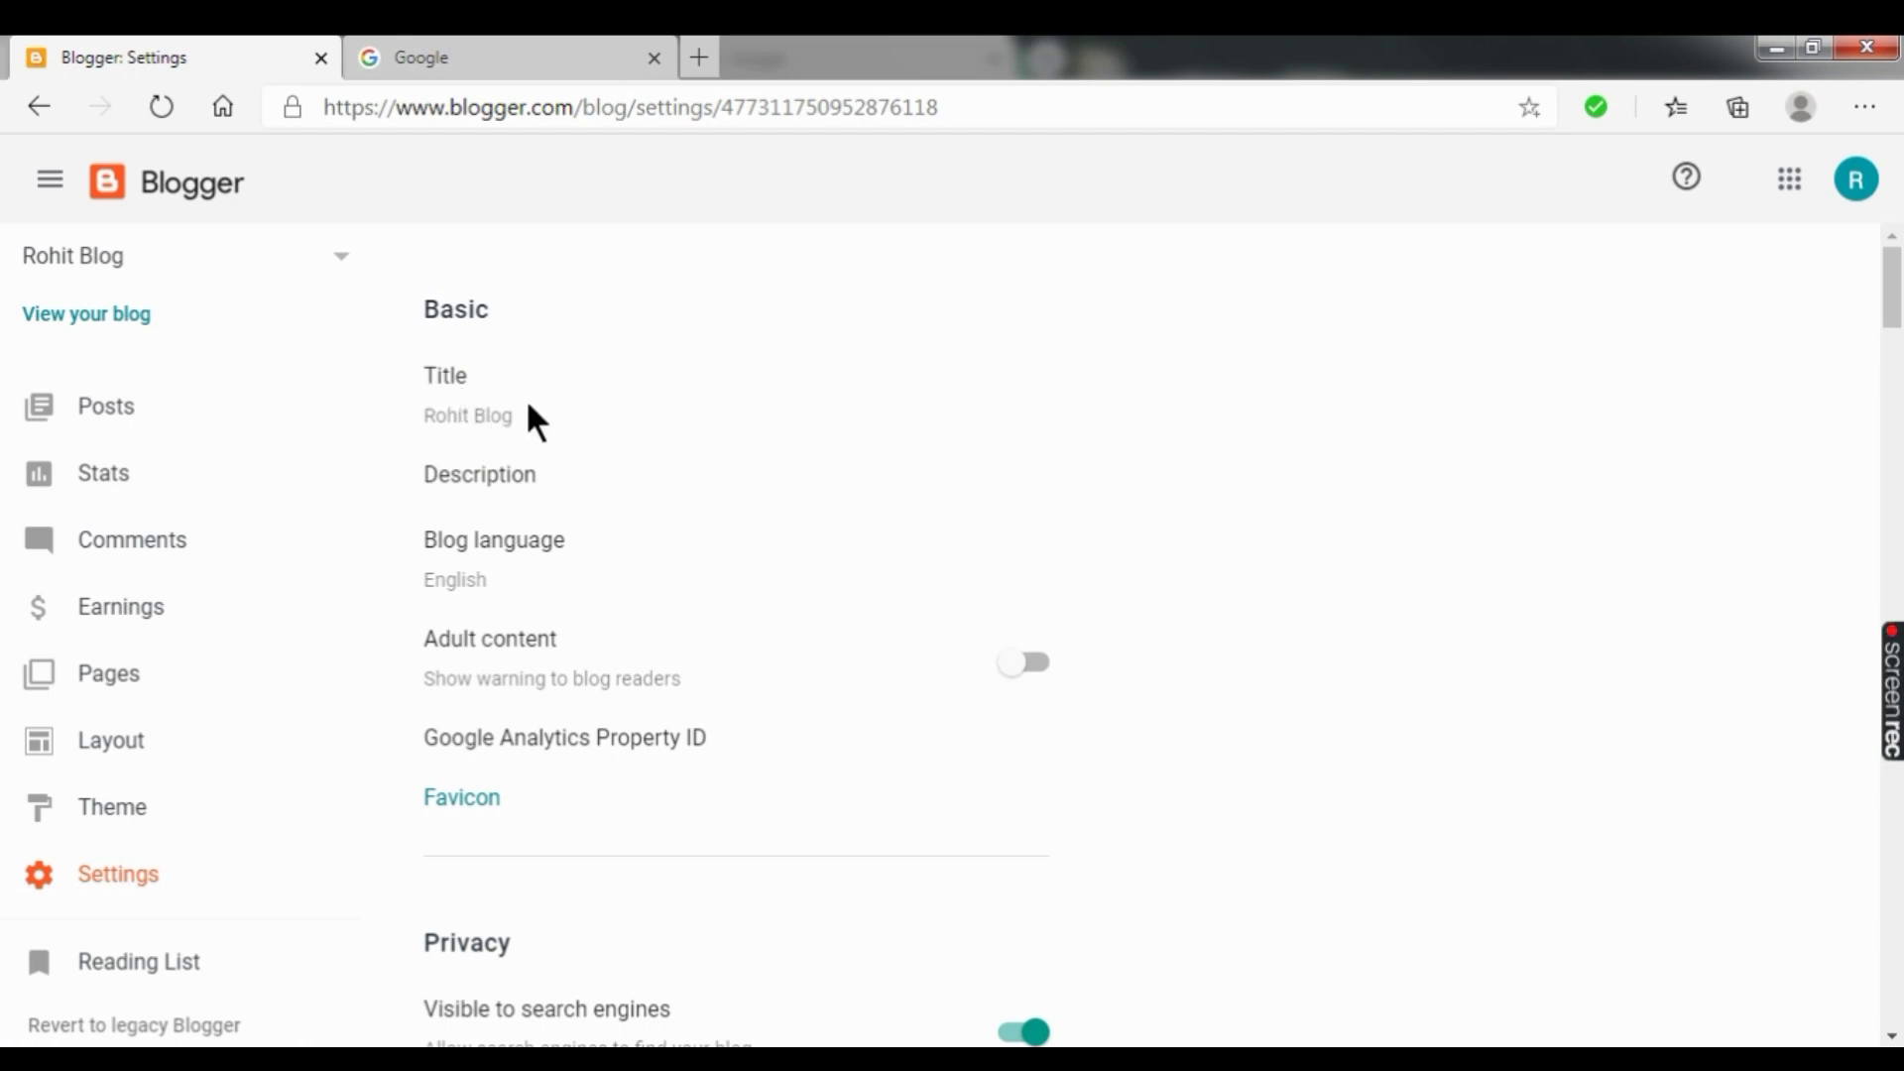
pyautogui.click(499, 486)
pyautogui.click(779, 584)
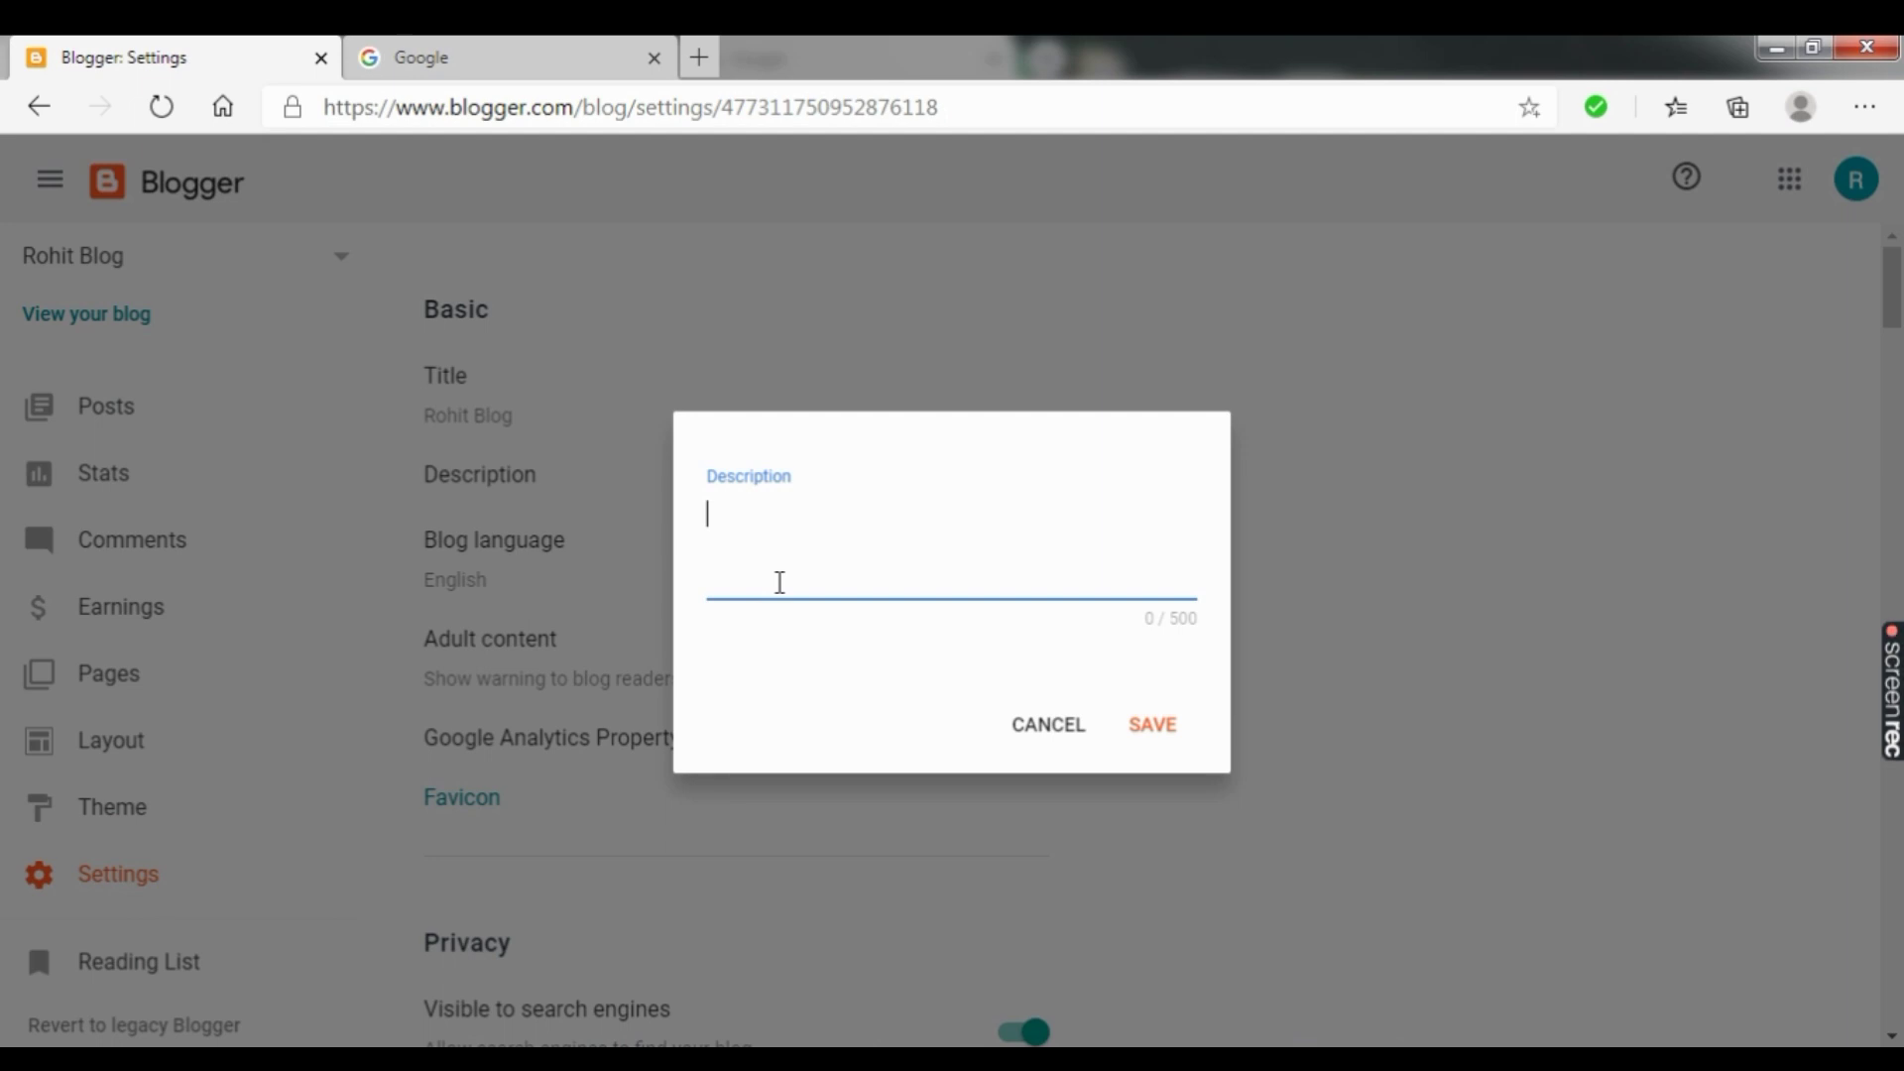
# Step: Review Google's search suggestions for "blogging" and return to the blog description in Blogger
pyautogui.click(526, 62)
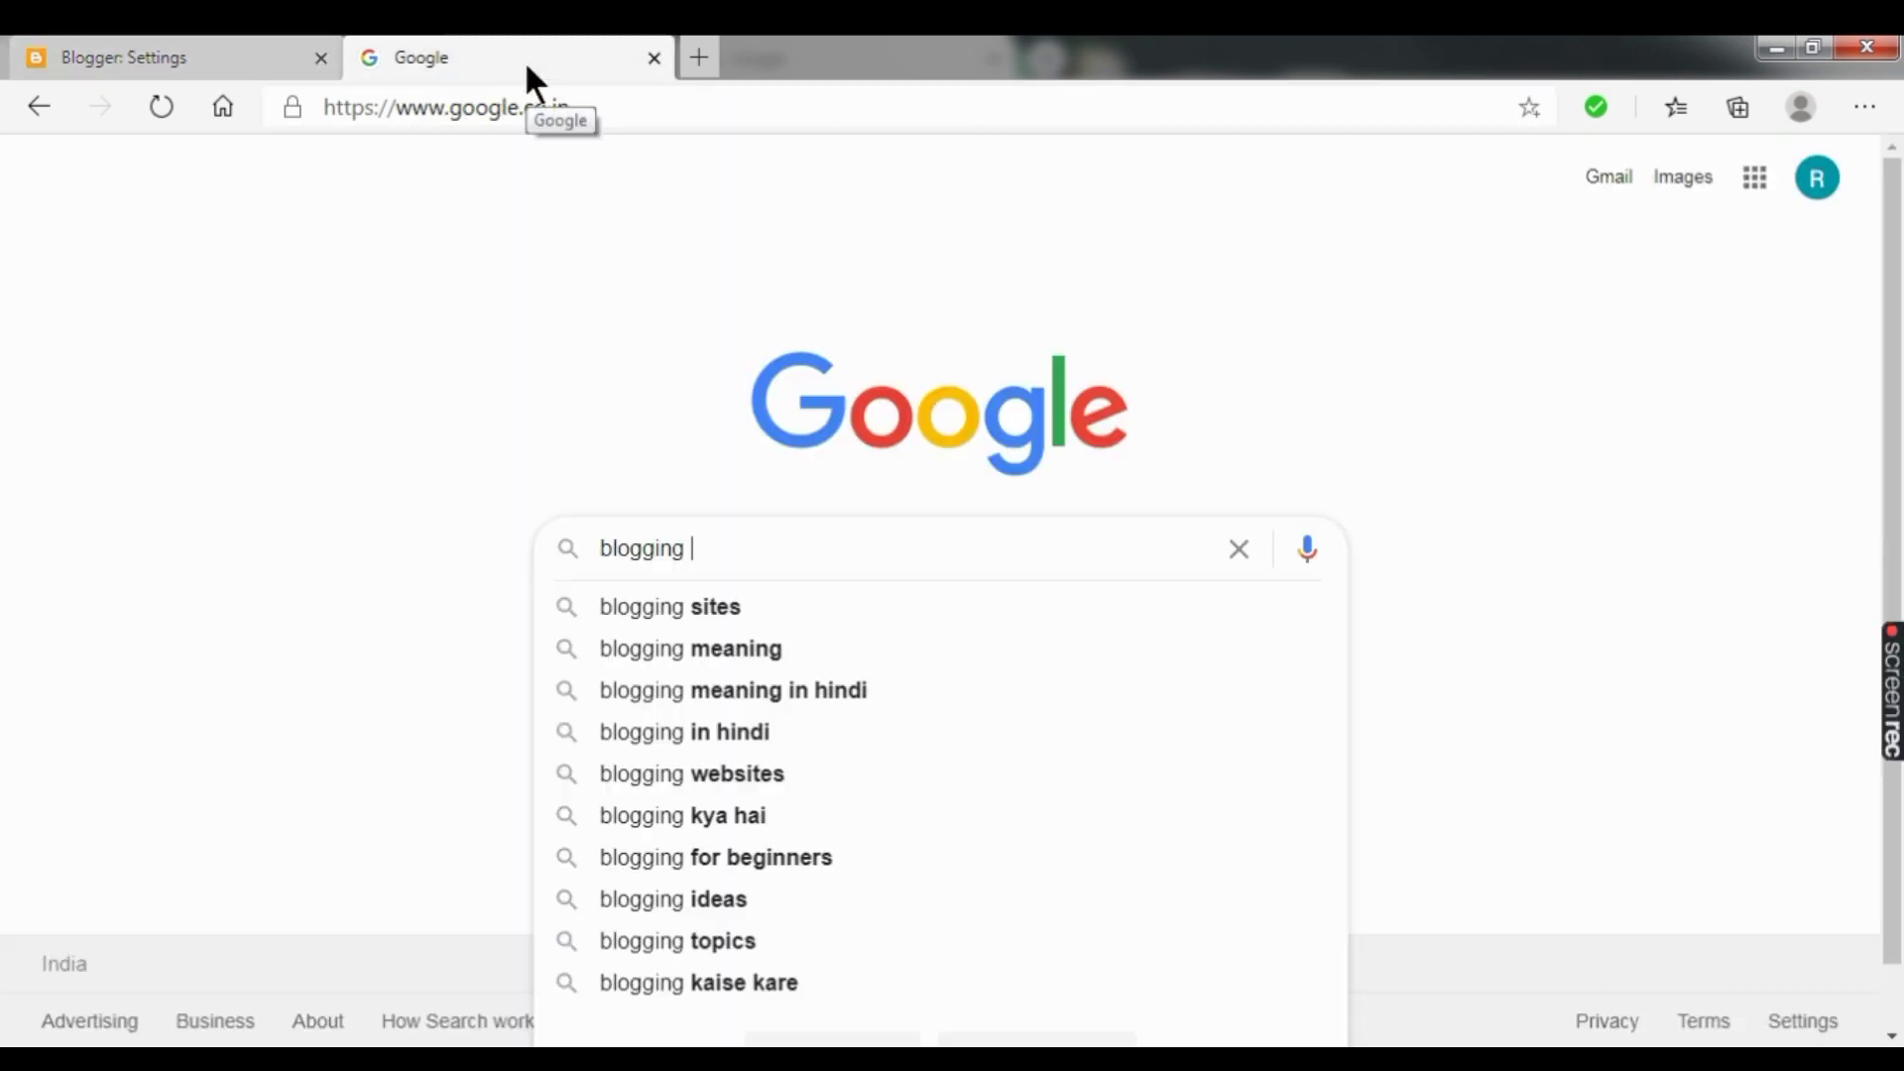
pyautogui.click(730, 549)
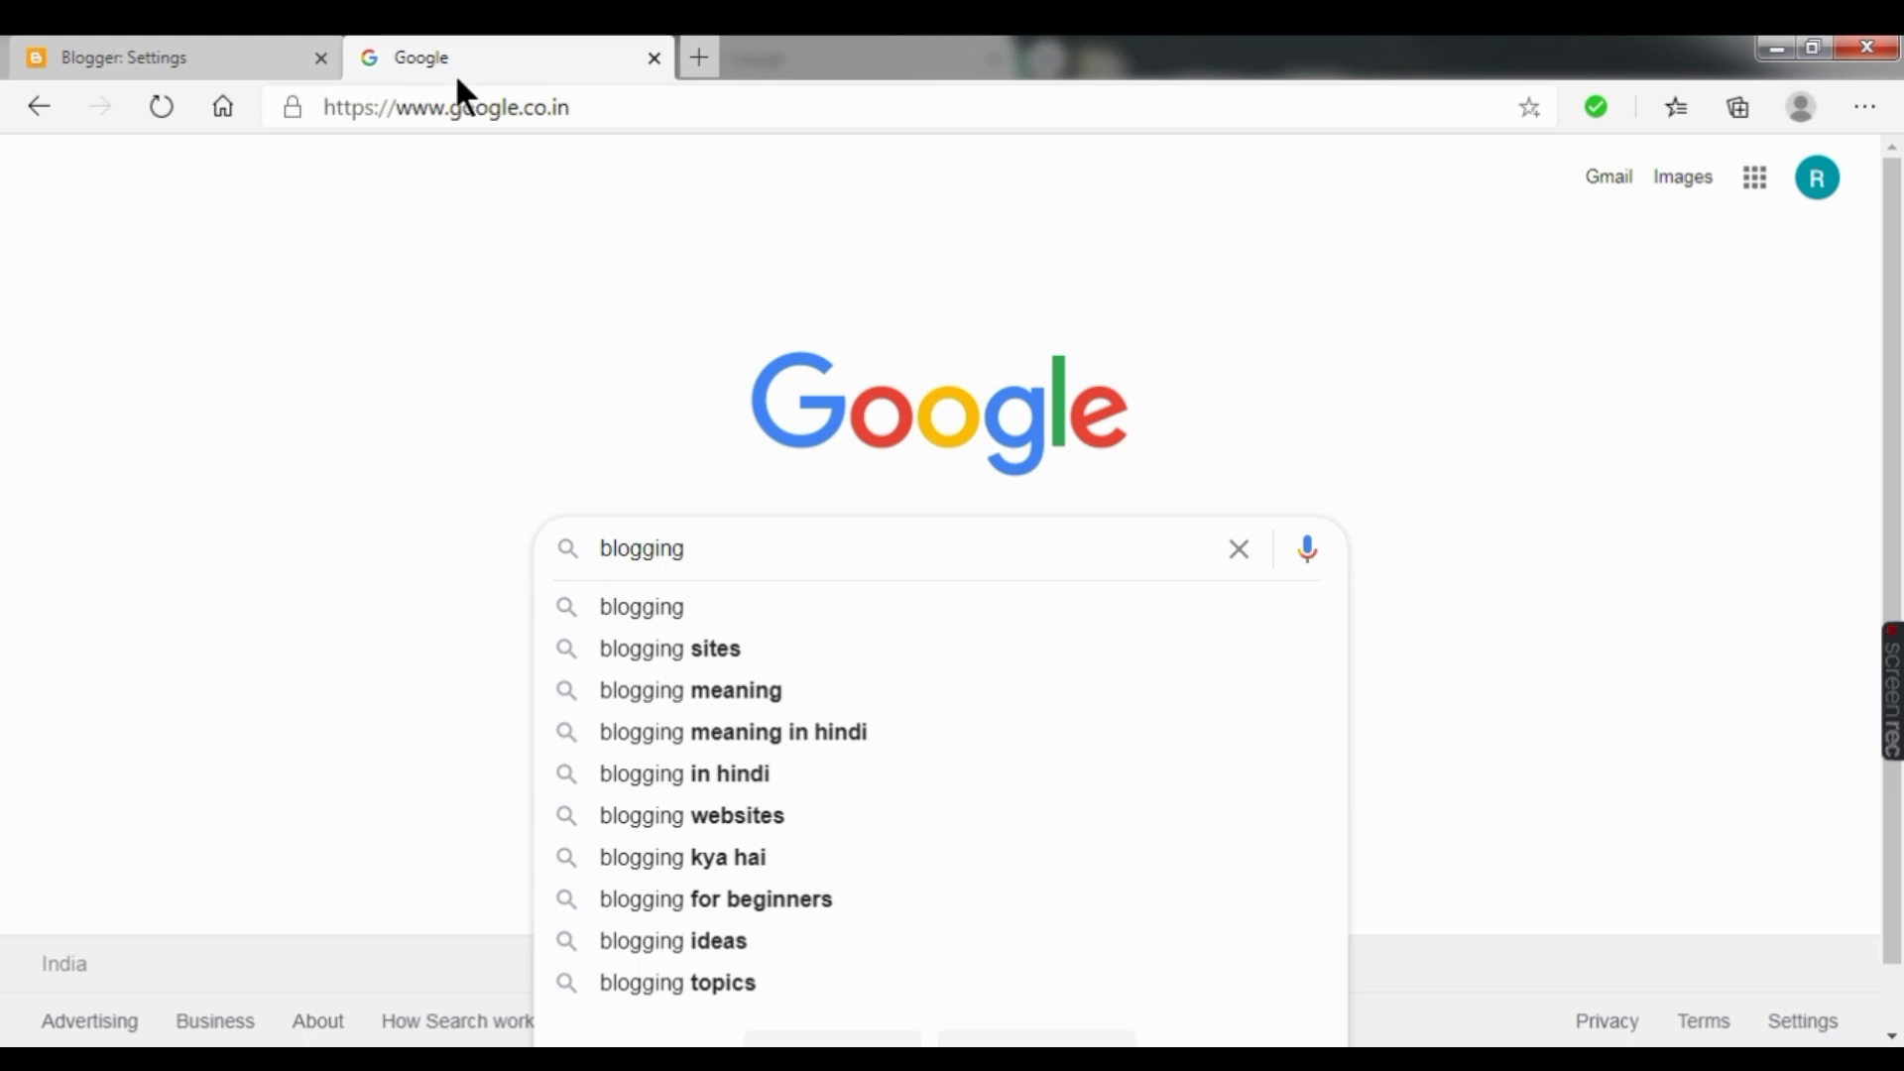
pyautogui.click(248, 59)
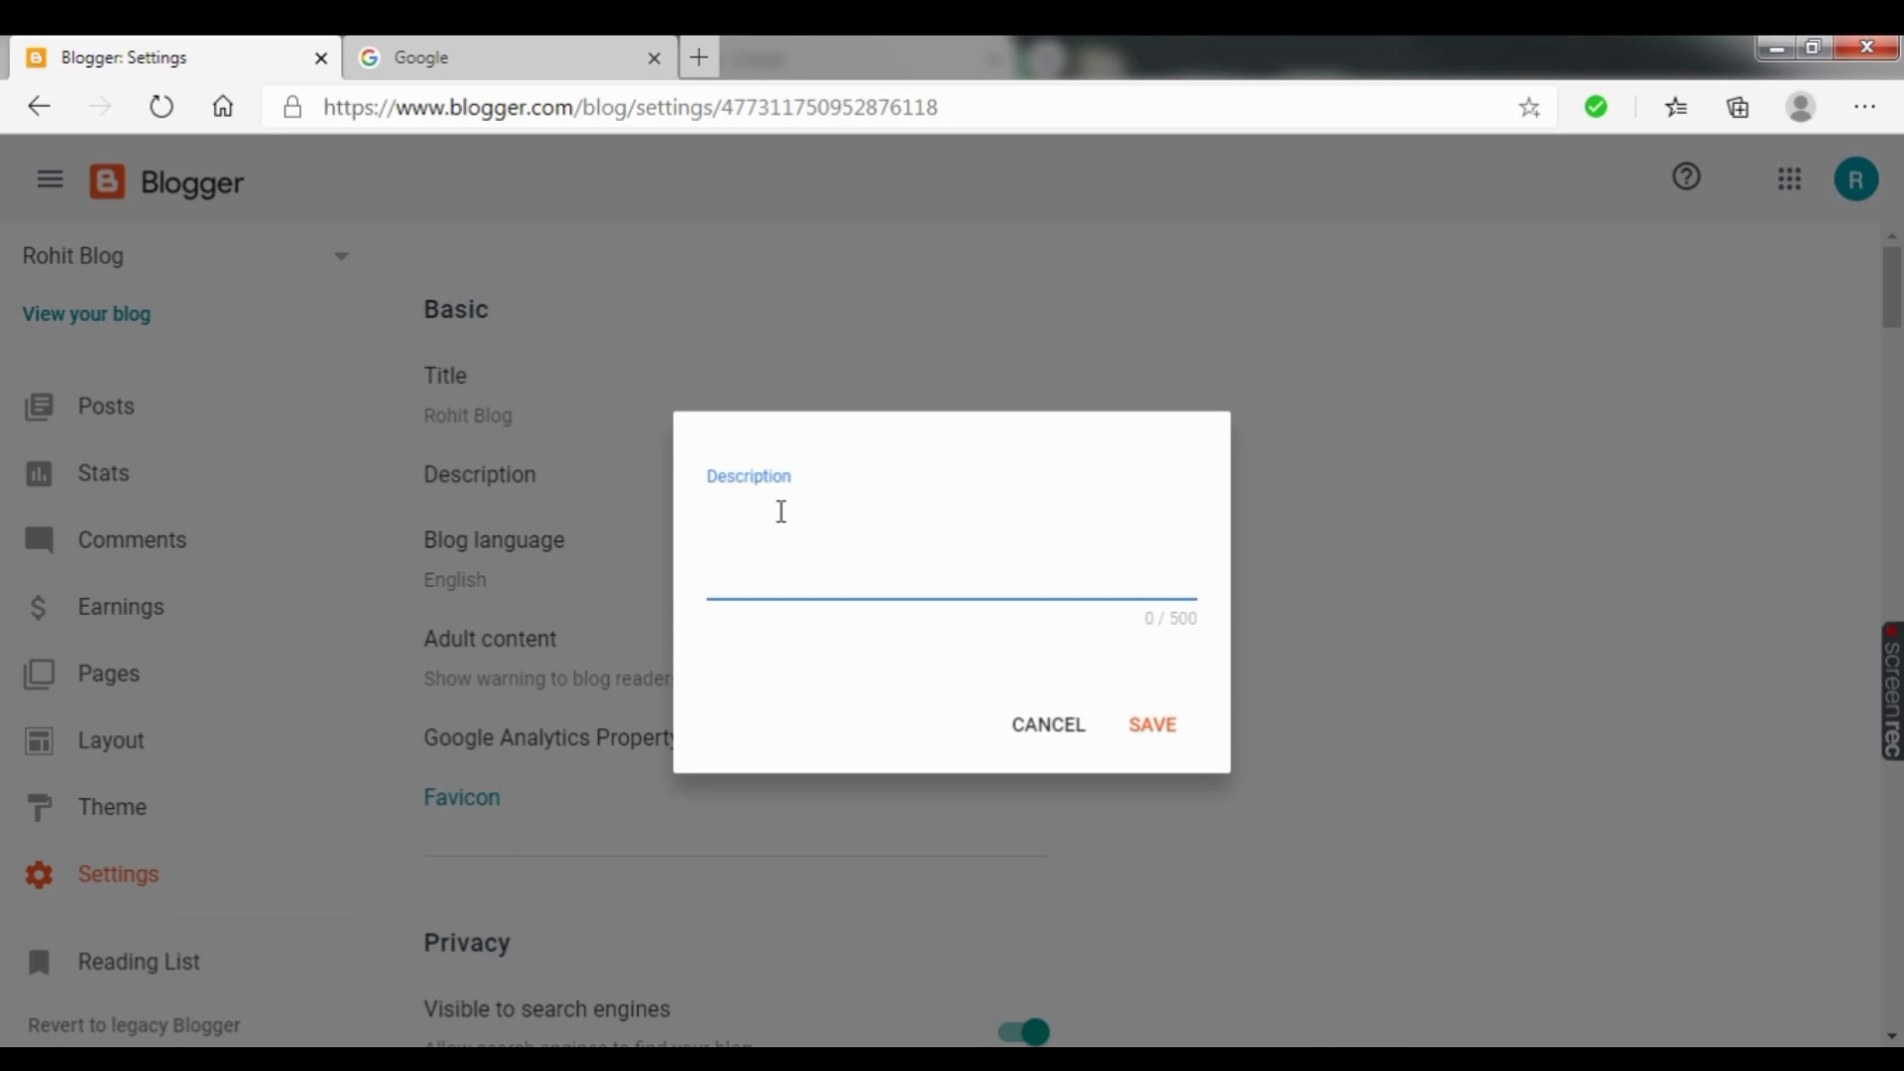
# Step: Enter "This website is dedicate for blogger." as the blog description
pyautogui.write('T')
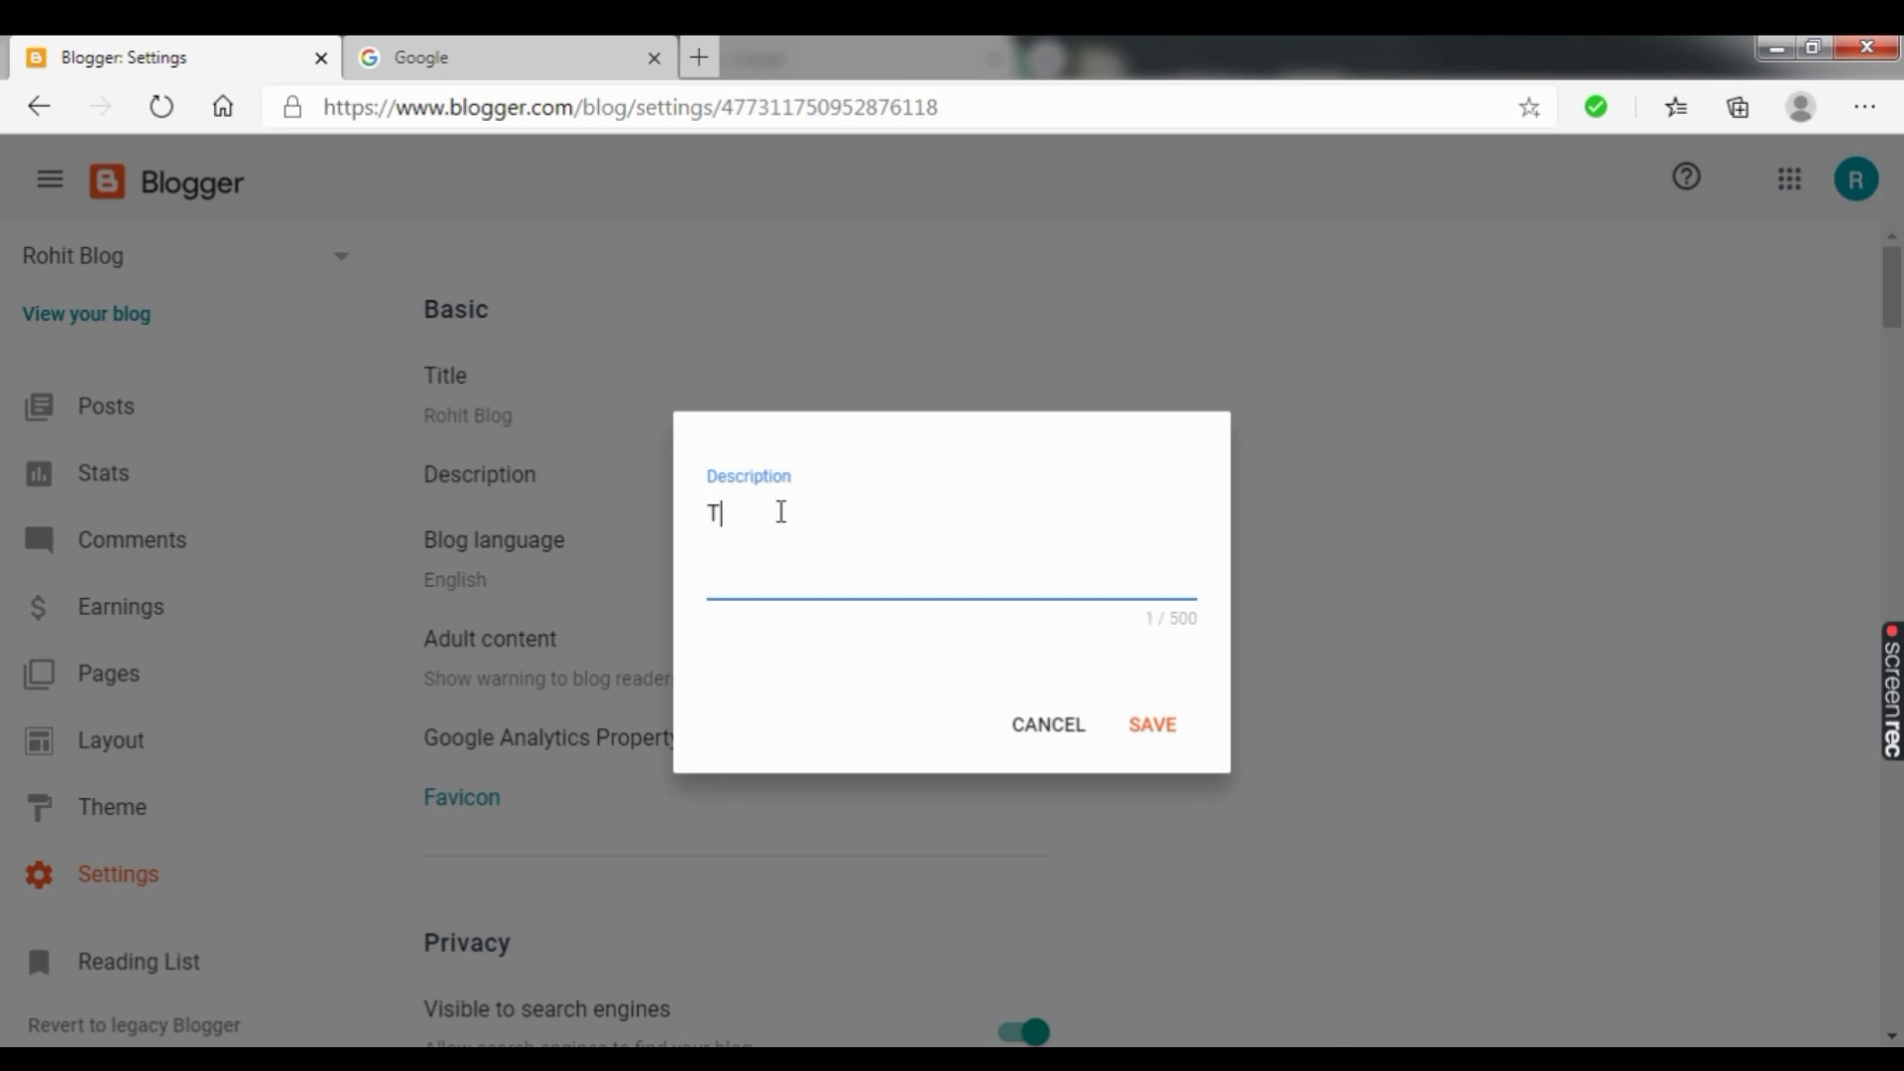
pyautogui.write('his ')
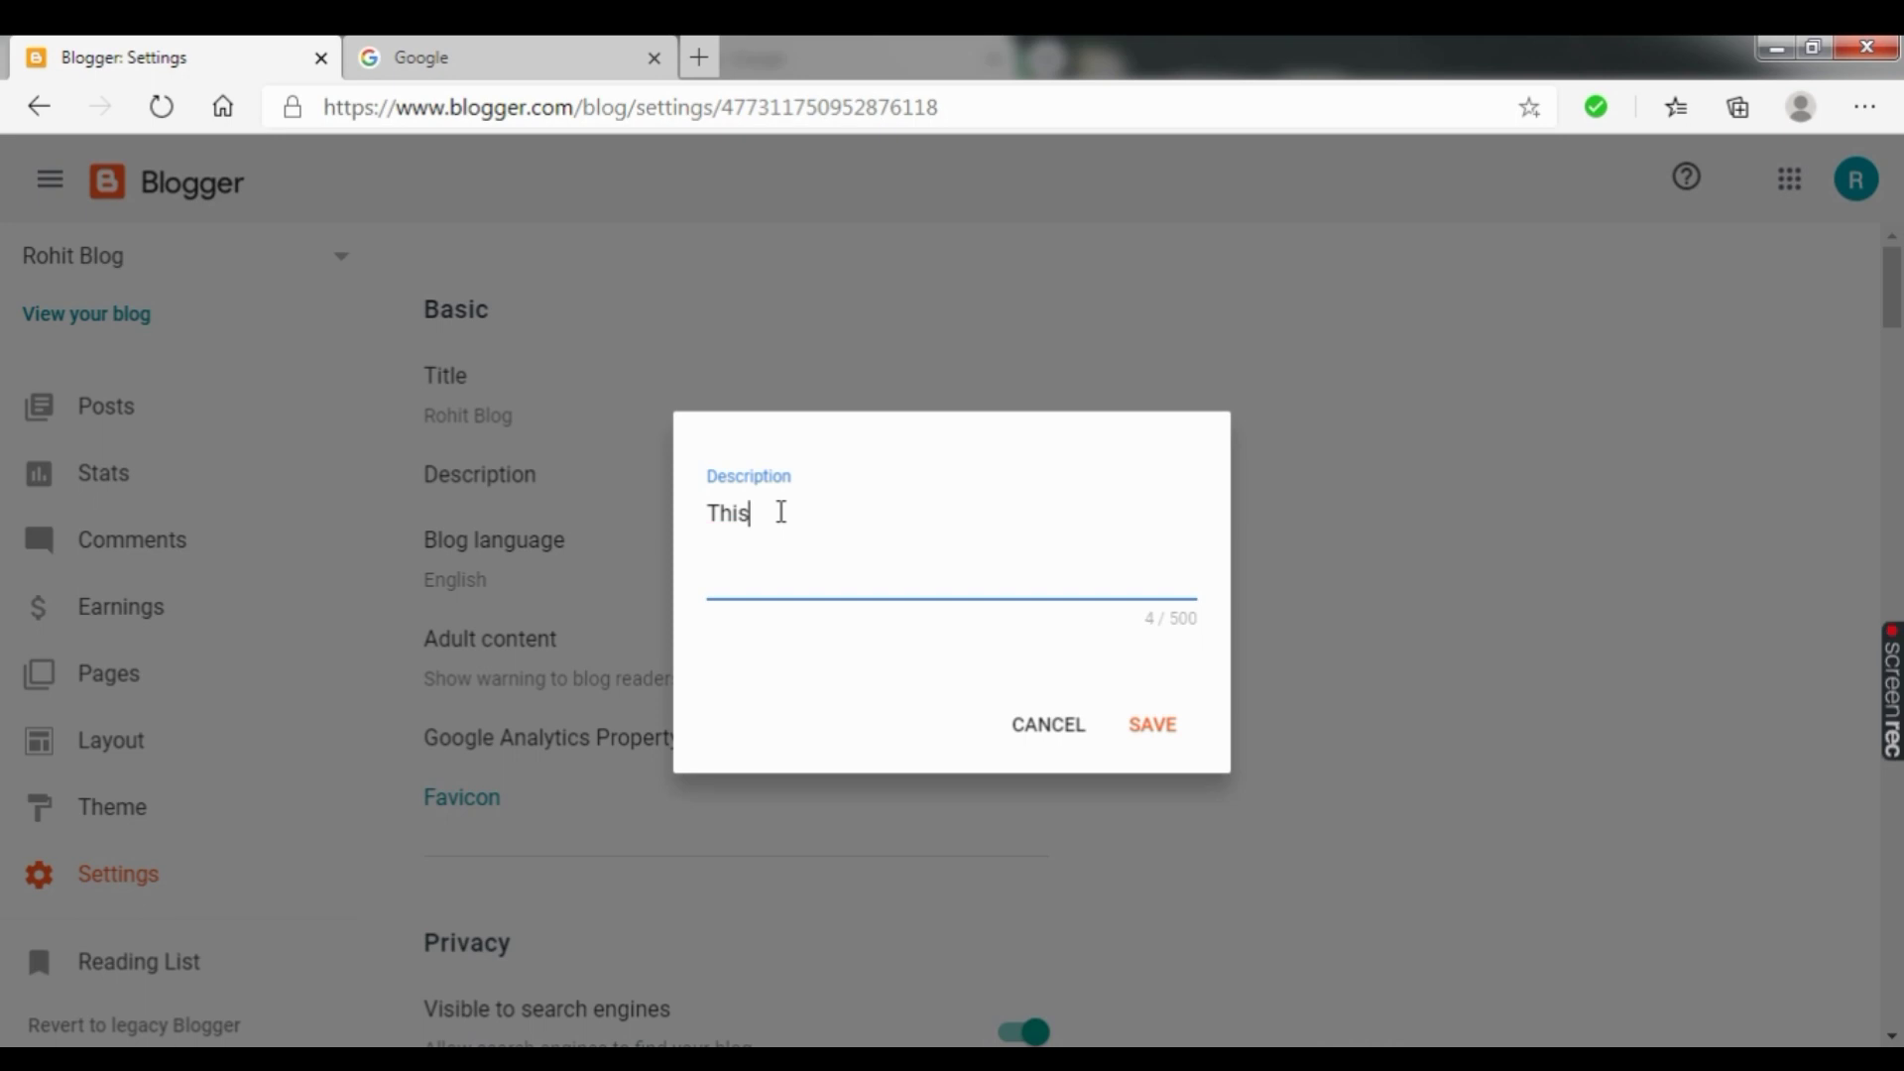
pyautogui.write('web')
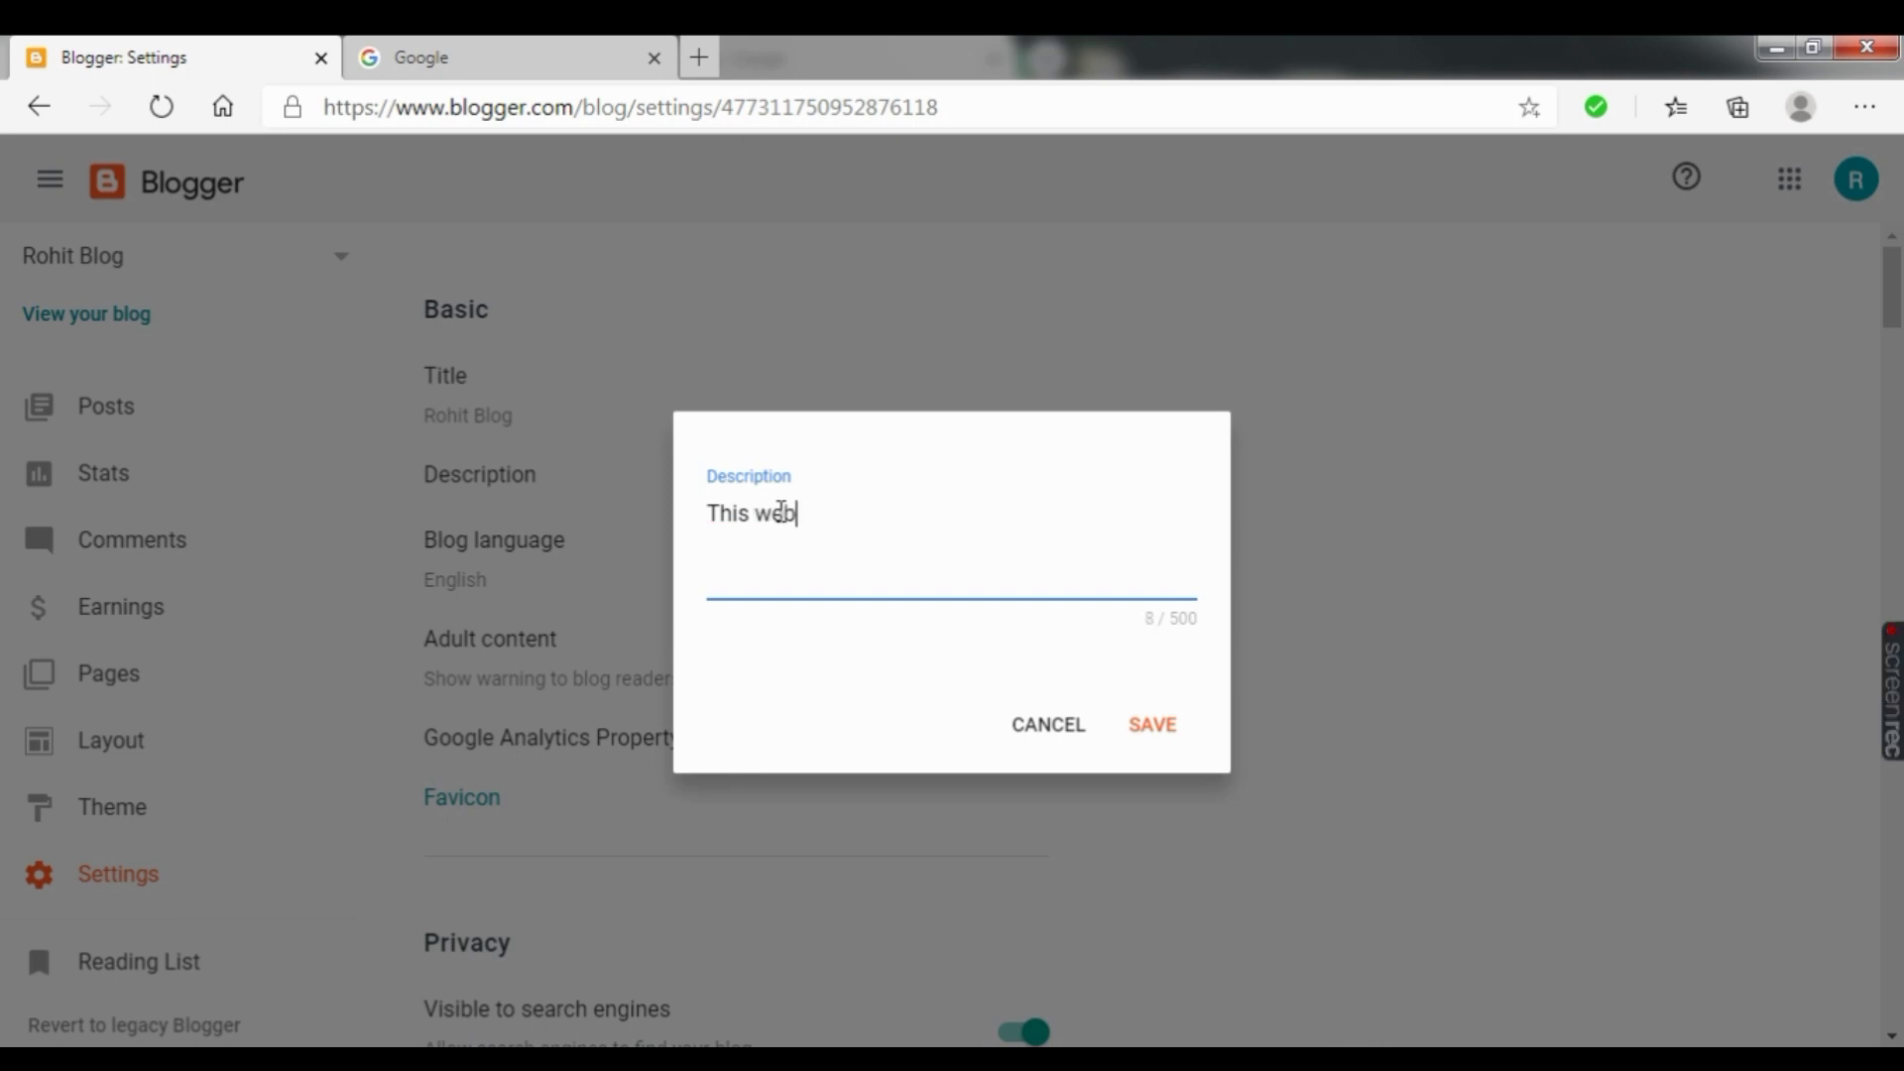
pyautogui.write('si')
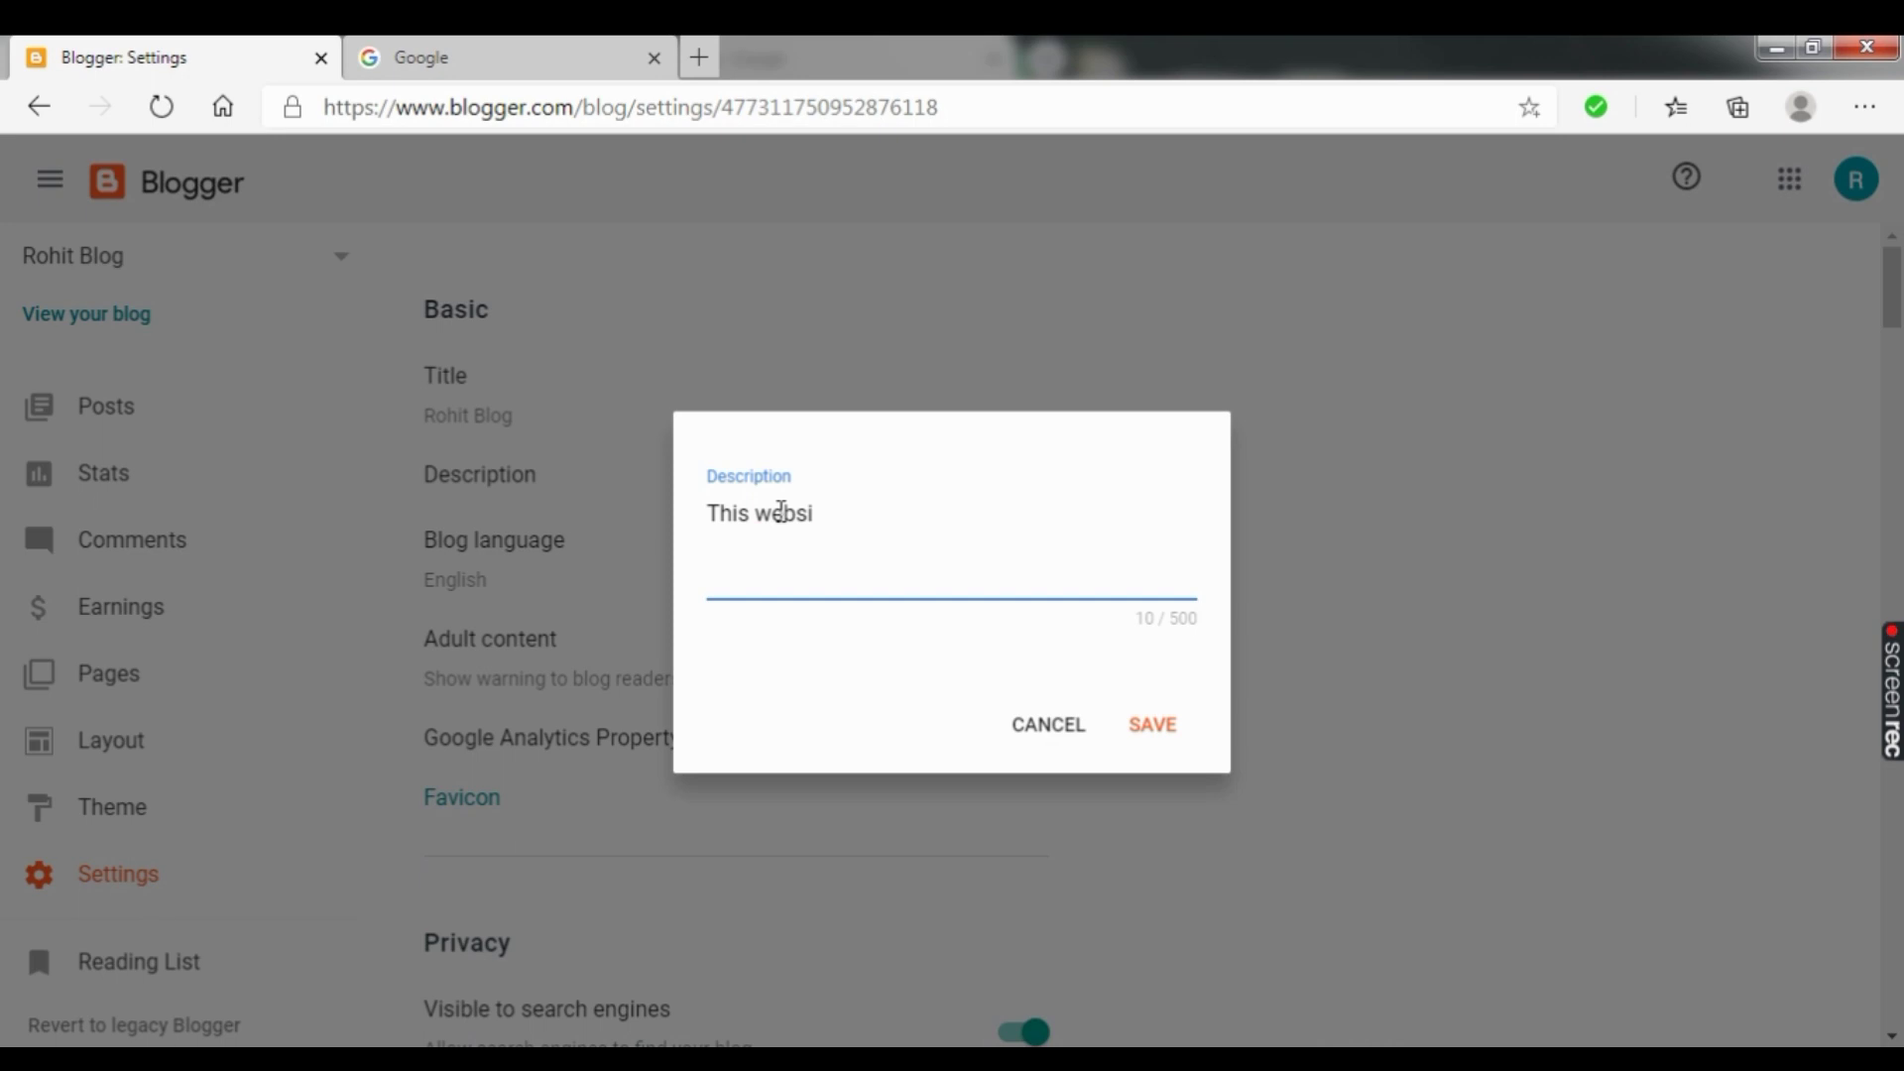
pyautogui.write('te is i')
pyautogui.press('BackSpace')
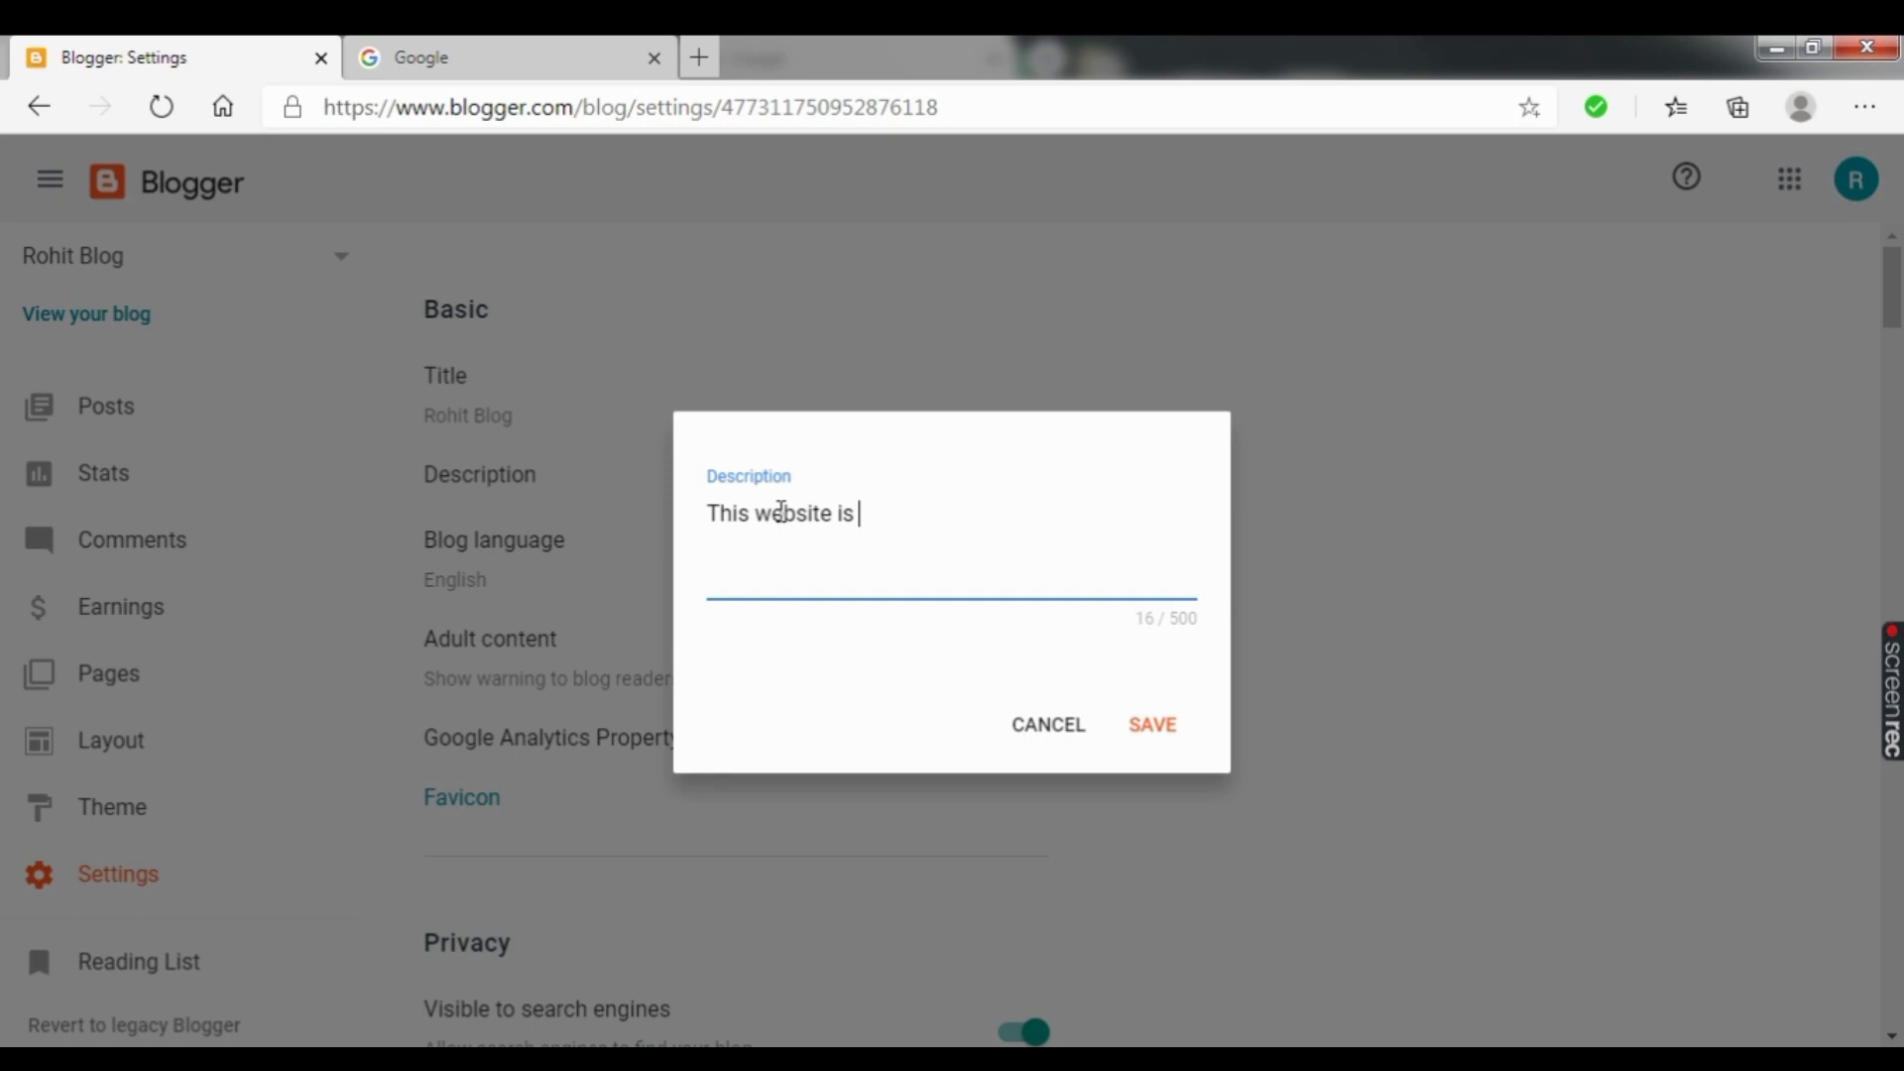
pyautogui.write('dedi')
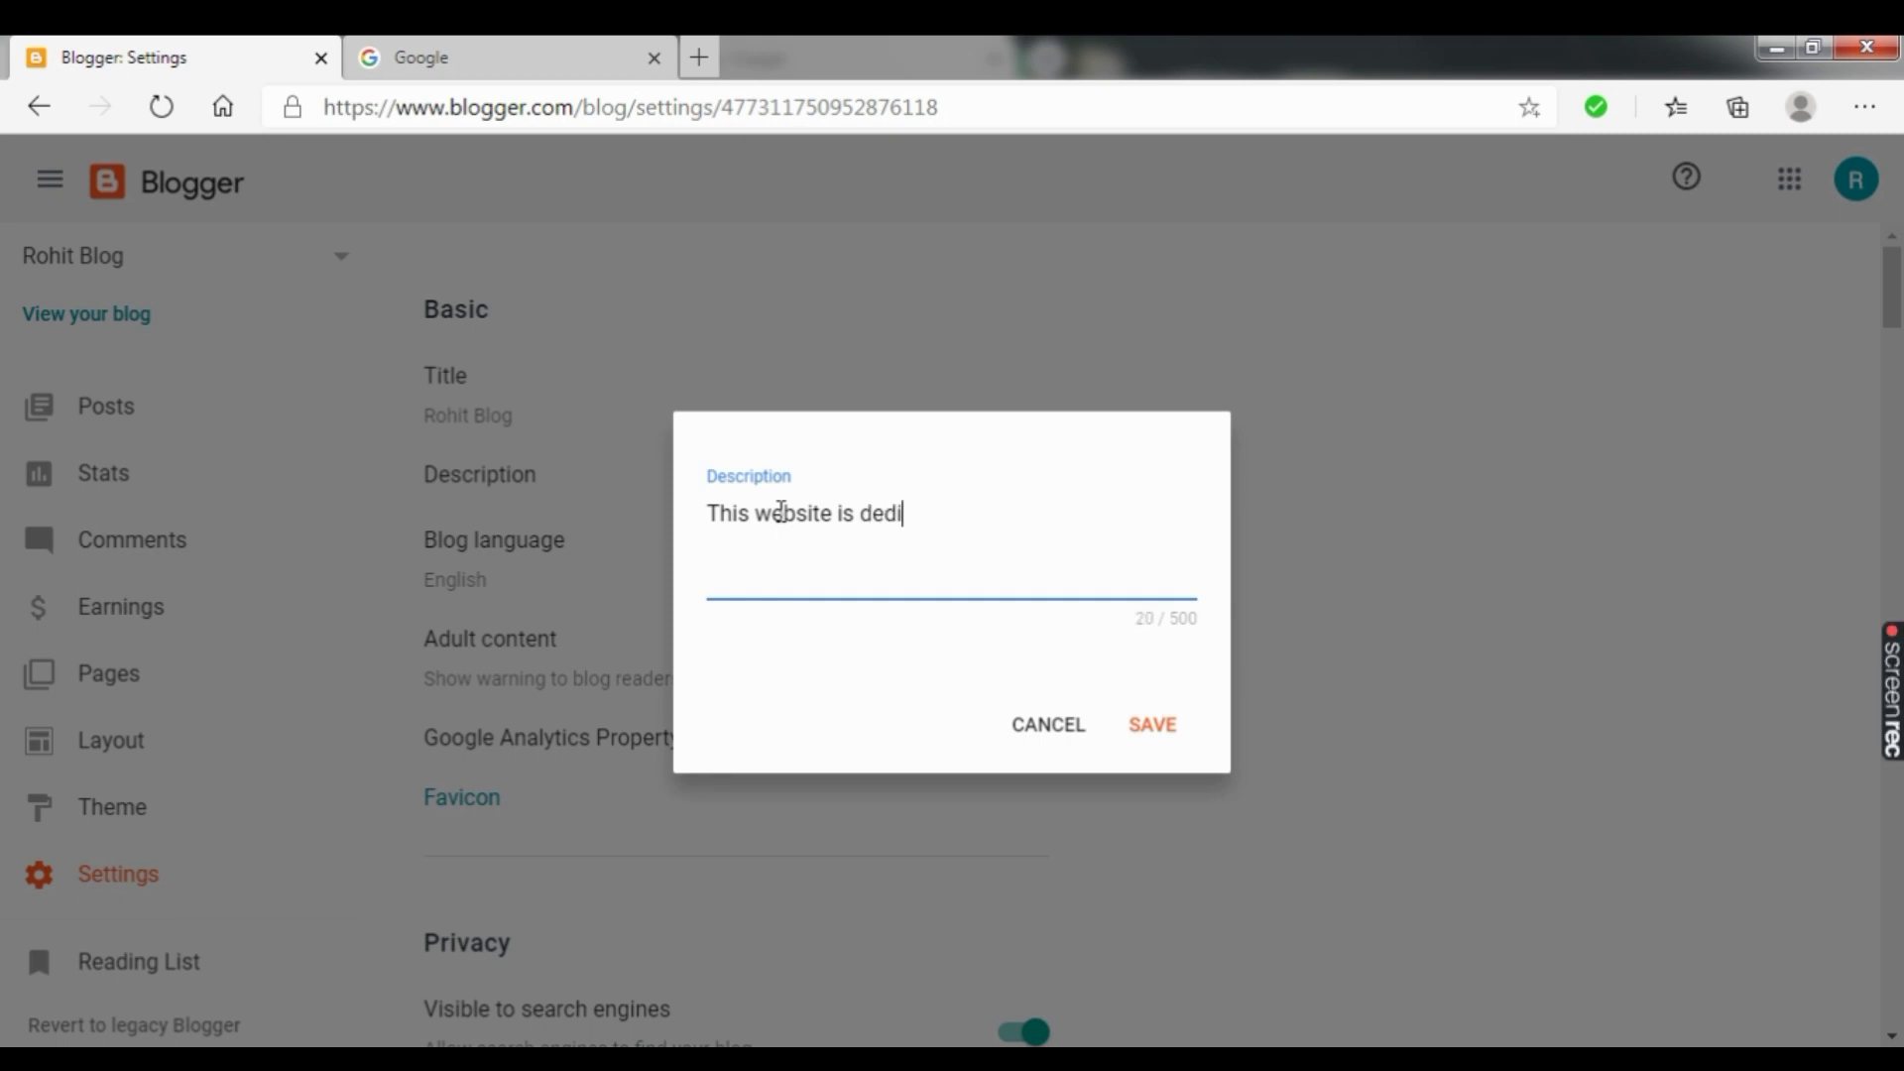
pyautogui.write('cated f')
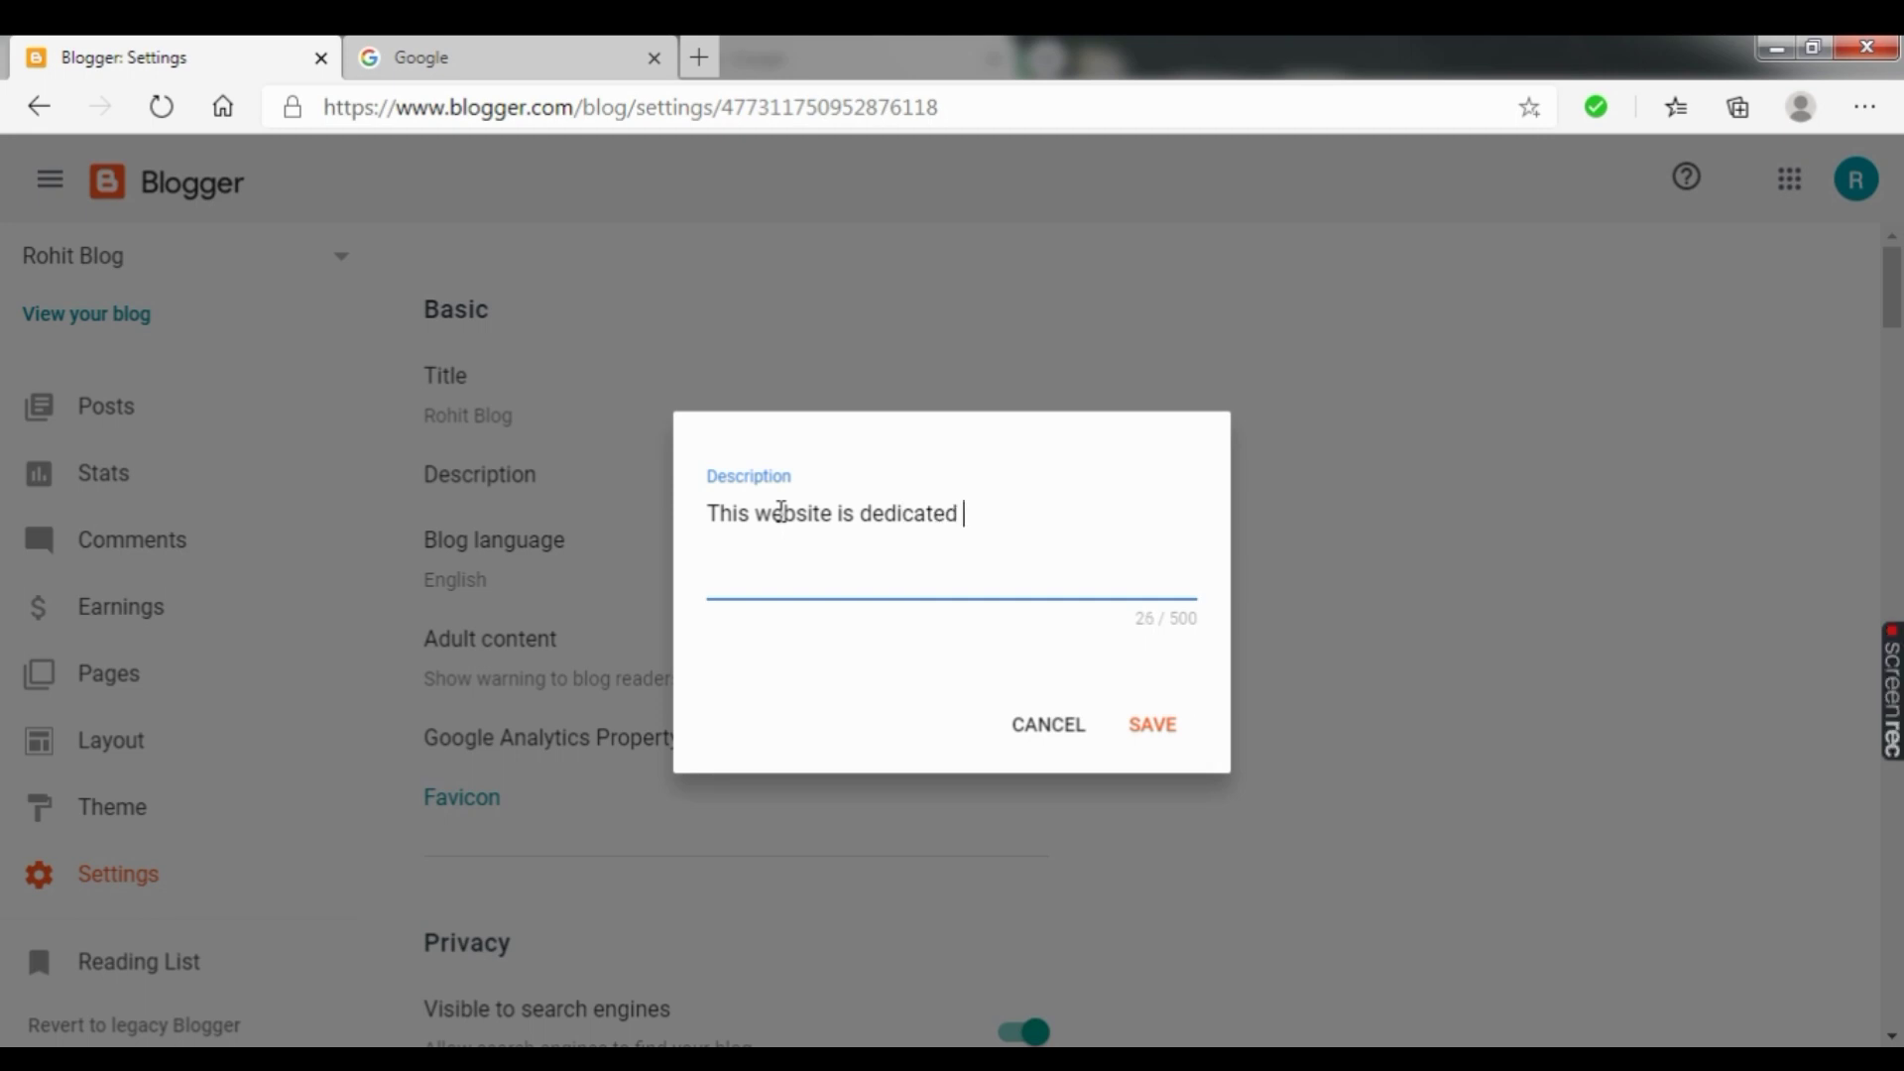
pyautogui.write('or b')
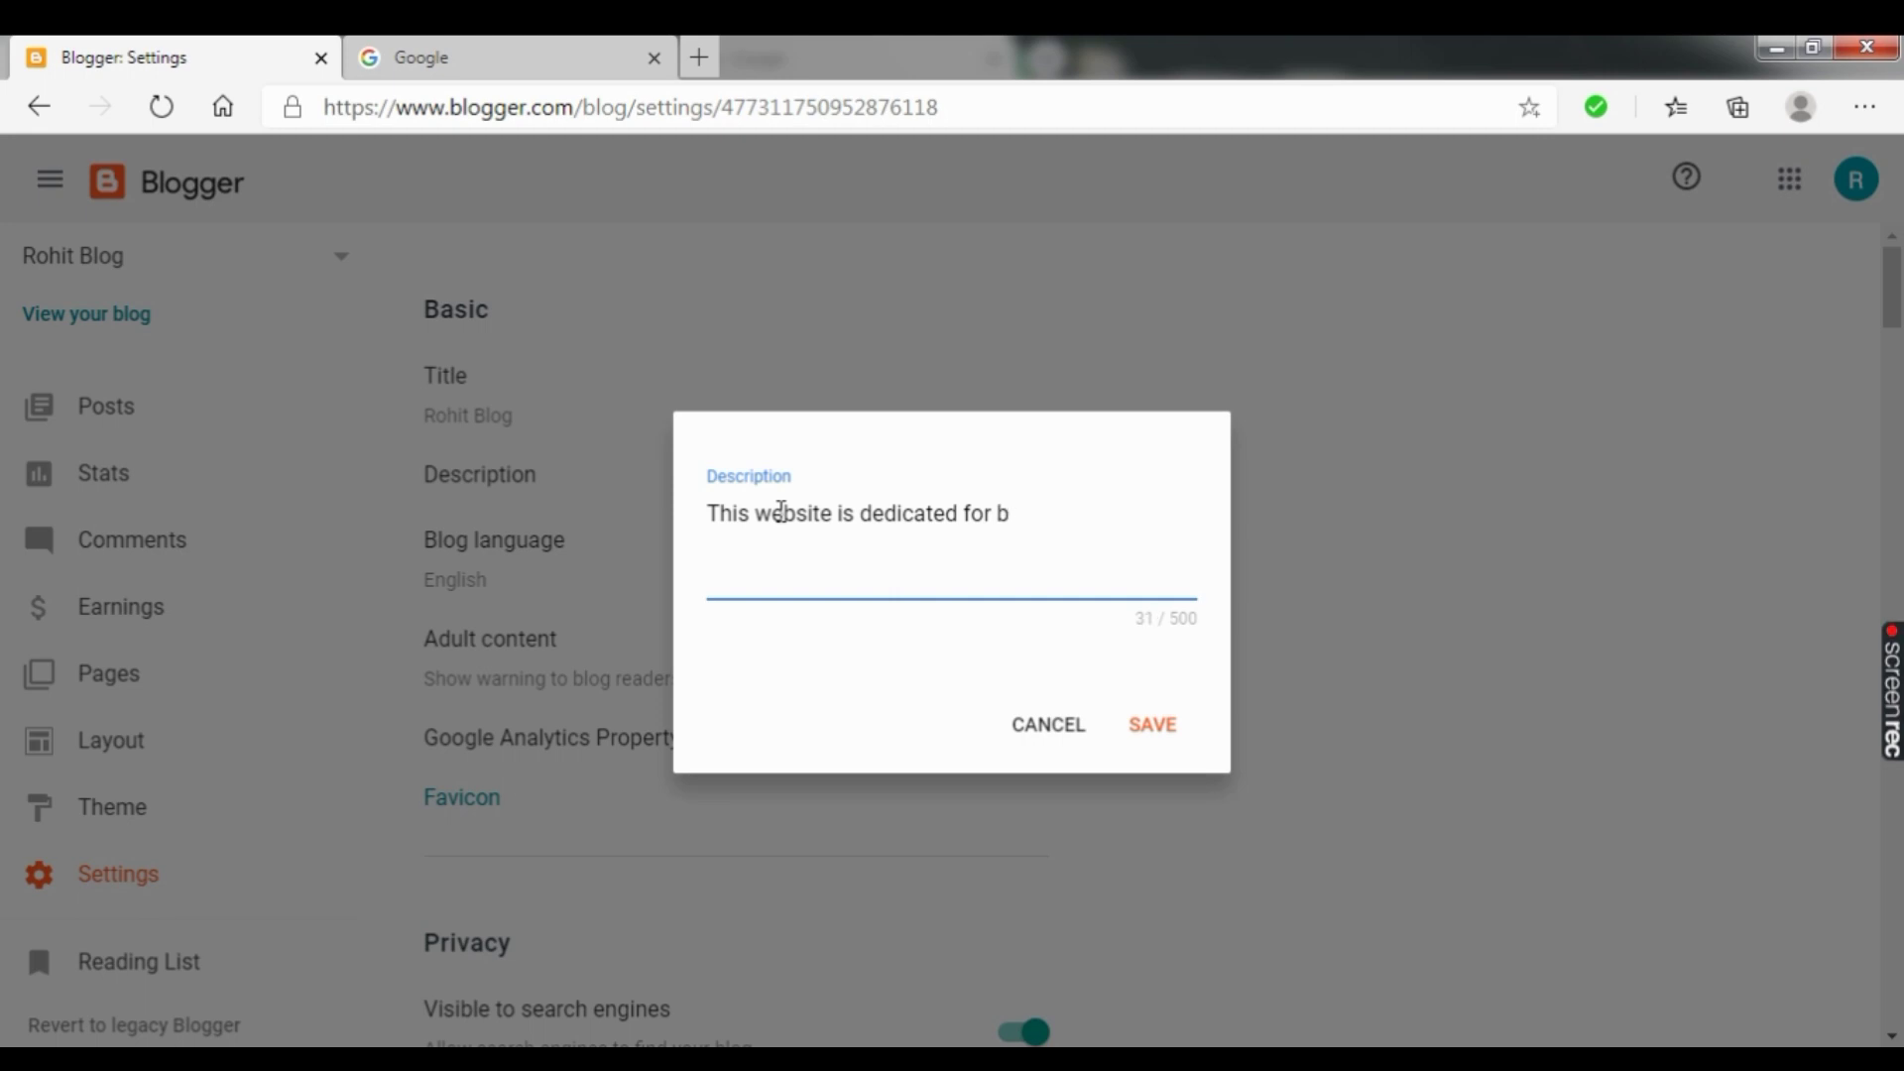
pyautogui.write('i')
pyautogui.press('BackSpace')
pyautogui.press('BackSpace')
pyautogui.press('BackSpace')
pyautogui.press('BackSpace')
pyautogui.press('BackSpace')
pyautogui.press('BackSpace')
pyautogui.press('BackSpace')
pyautogui.press('BackSpace')
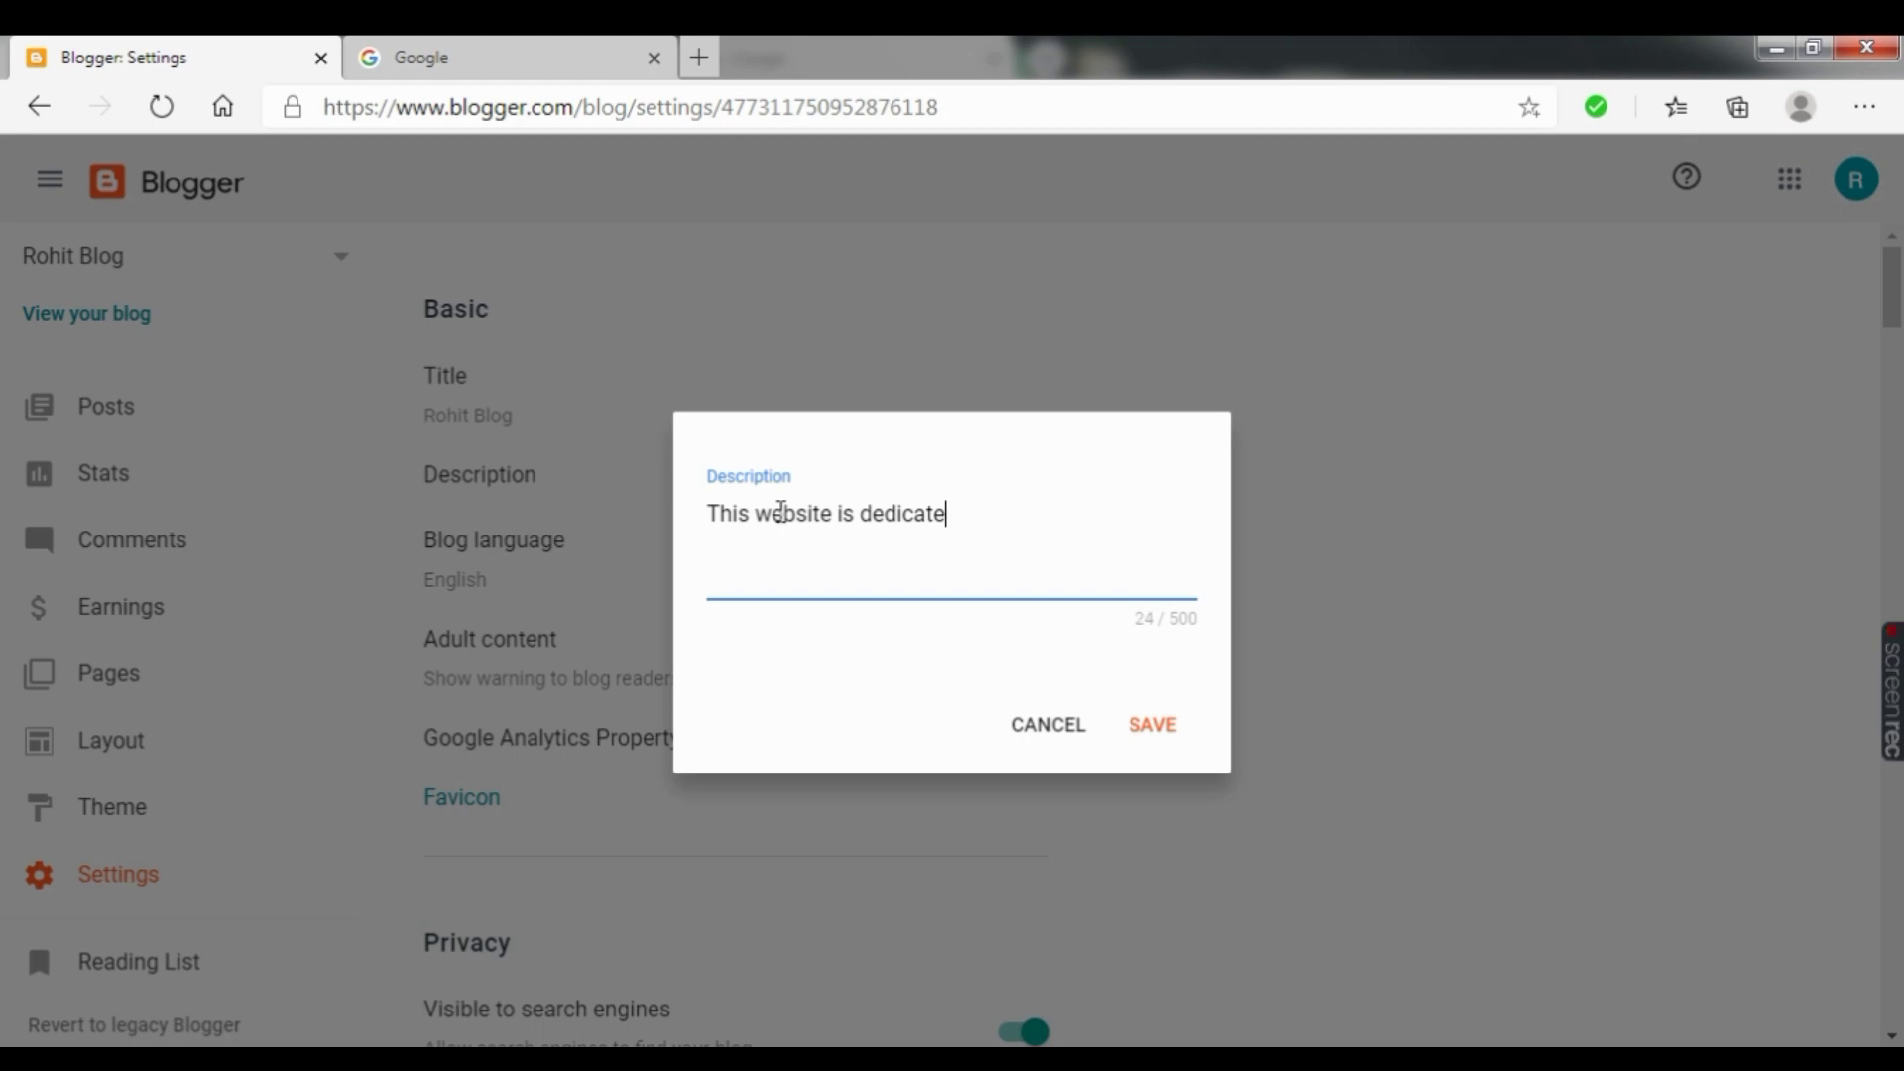
pyautogui.write('fo')
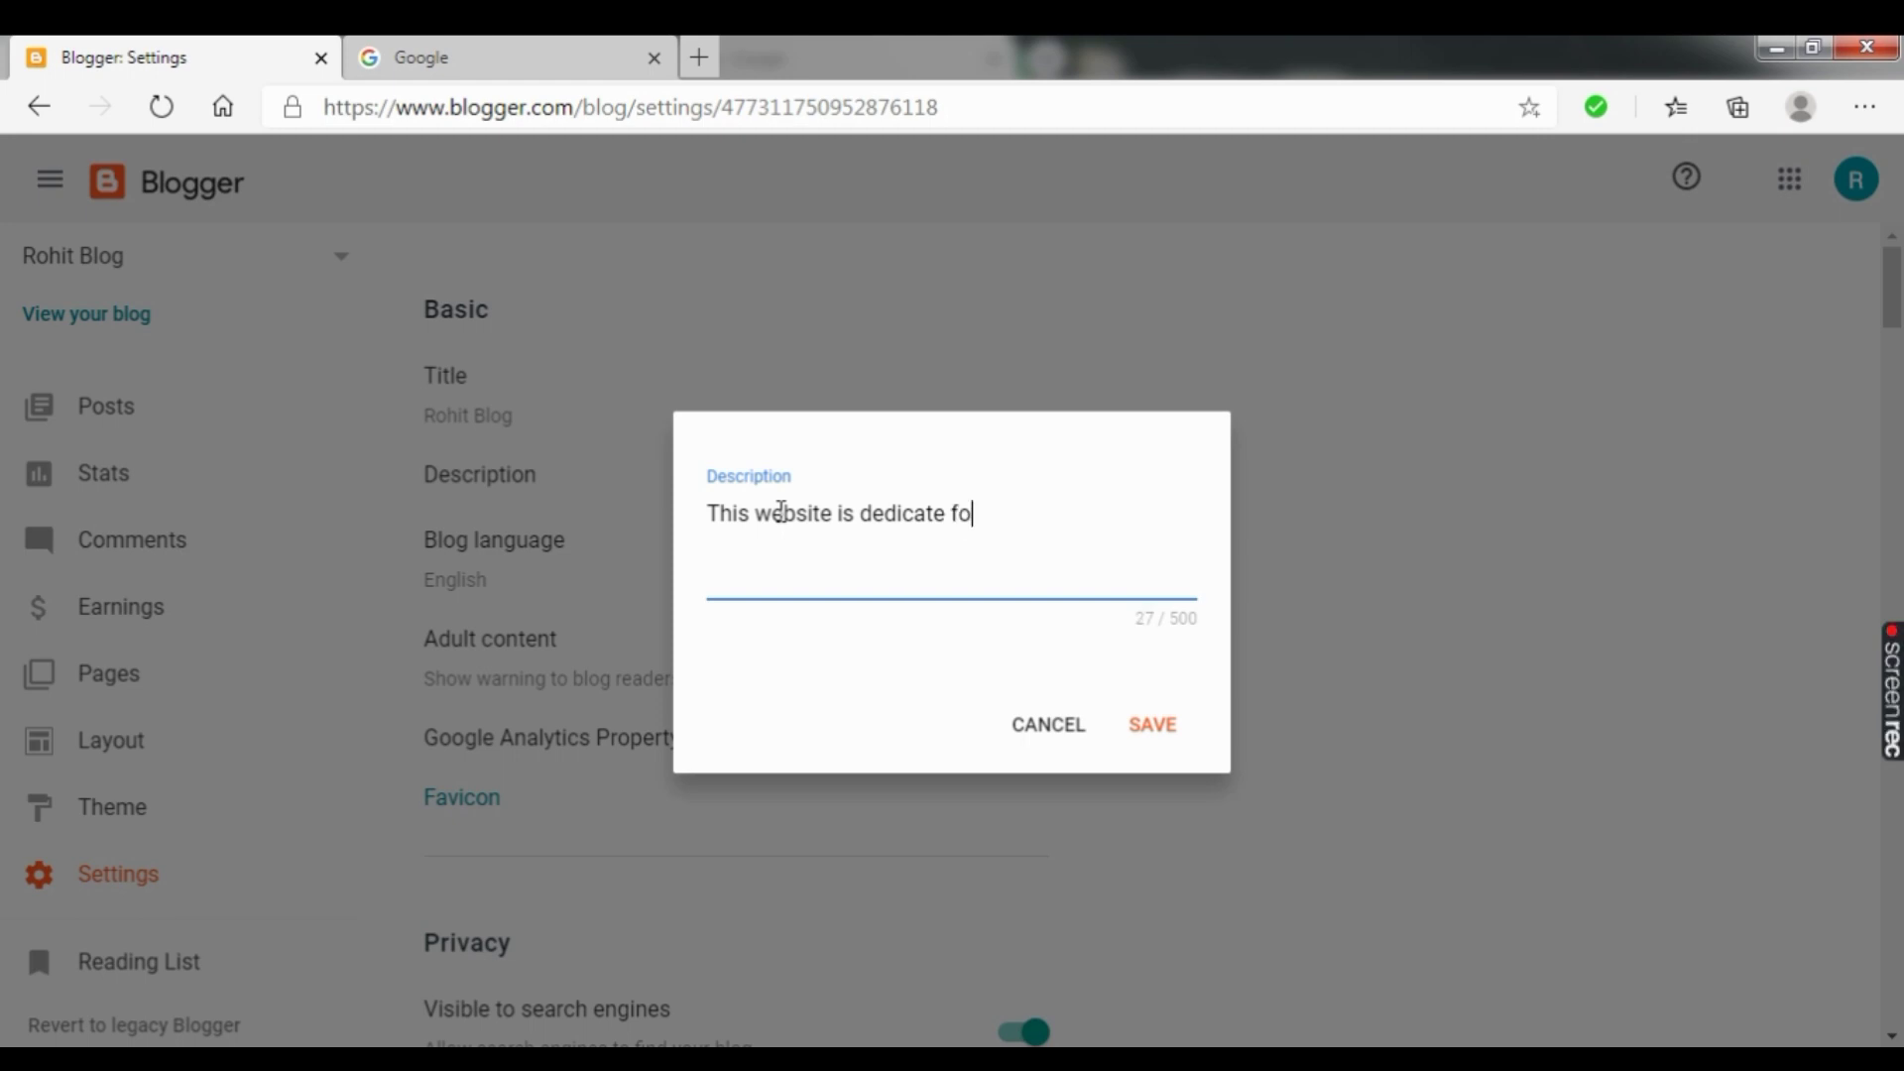
pyautogui.write('r blogger.')
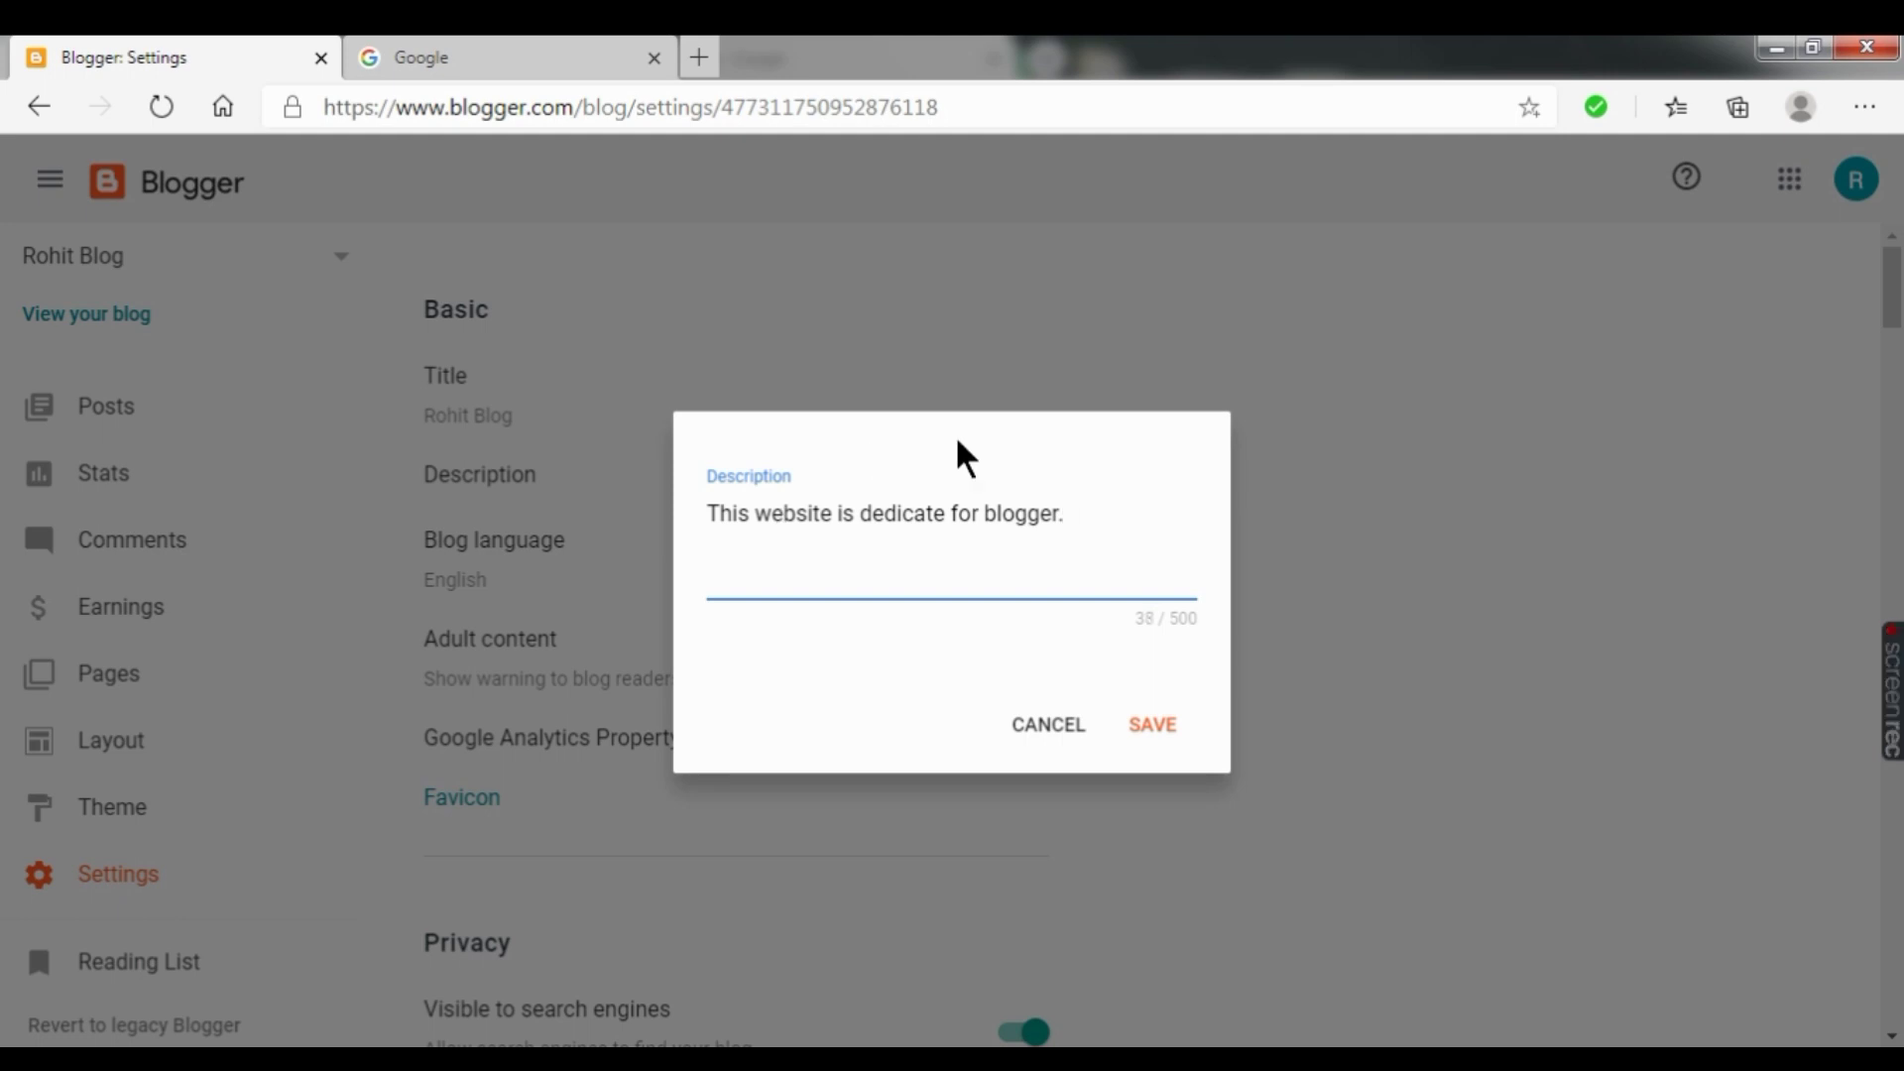
# Step: Add "How to find keyword." to the end of the blog description and save it
pyautogui.write('H')
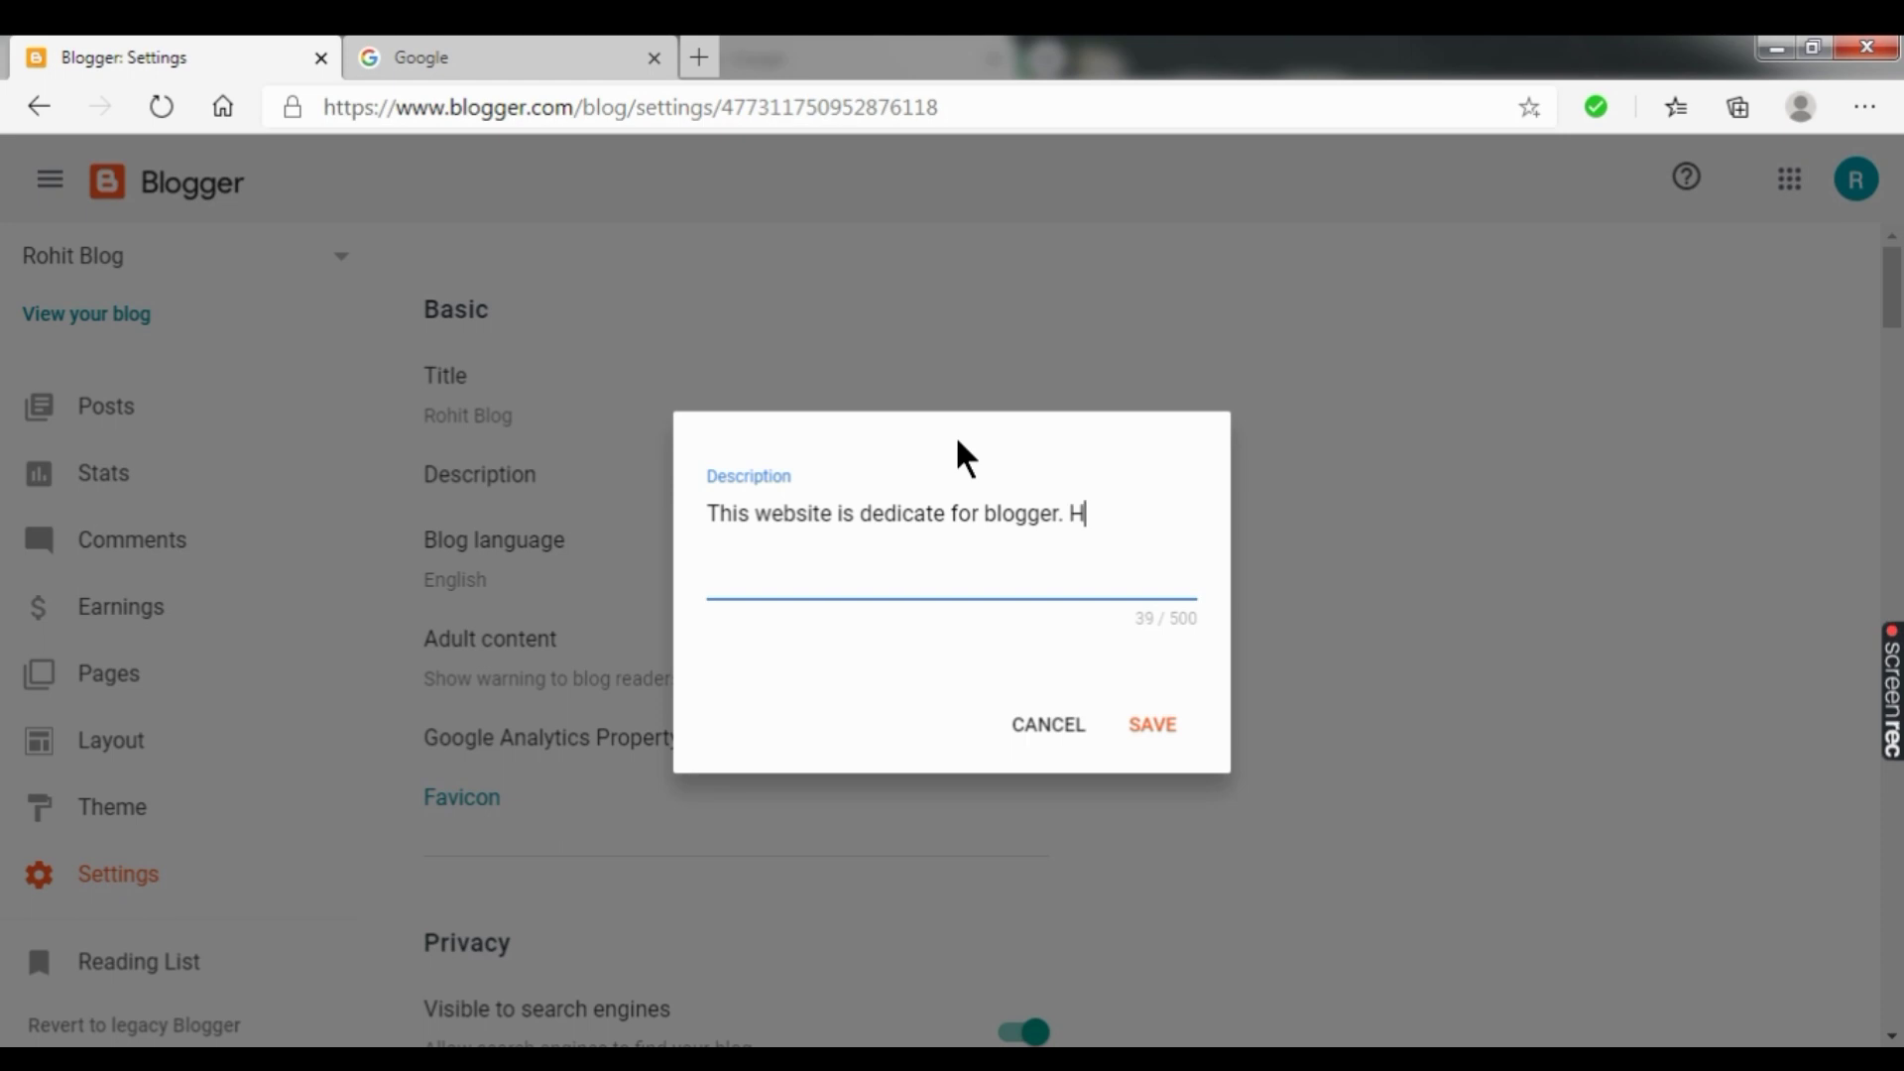
pyautogui.write('ow to find kewq')
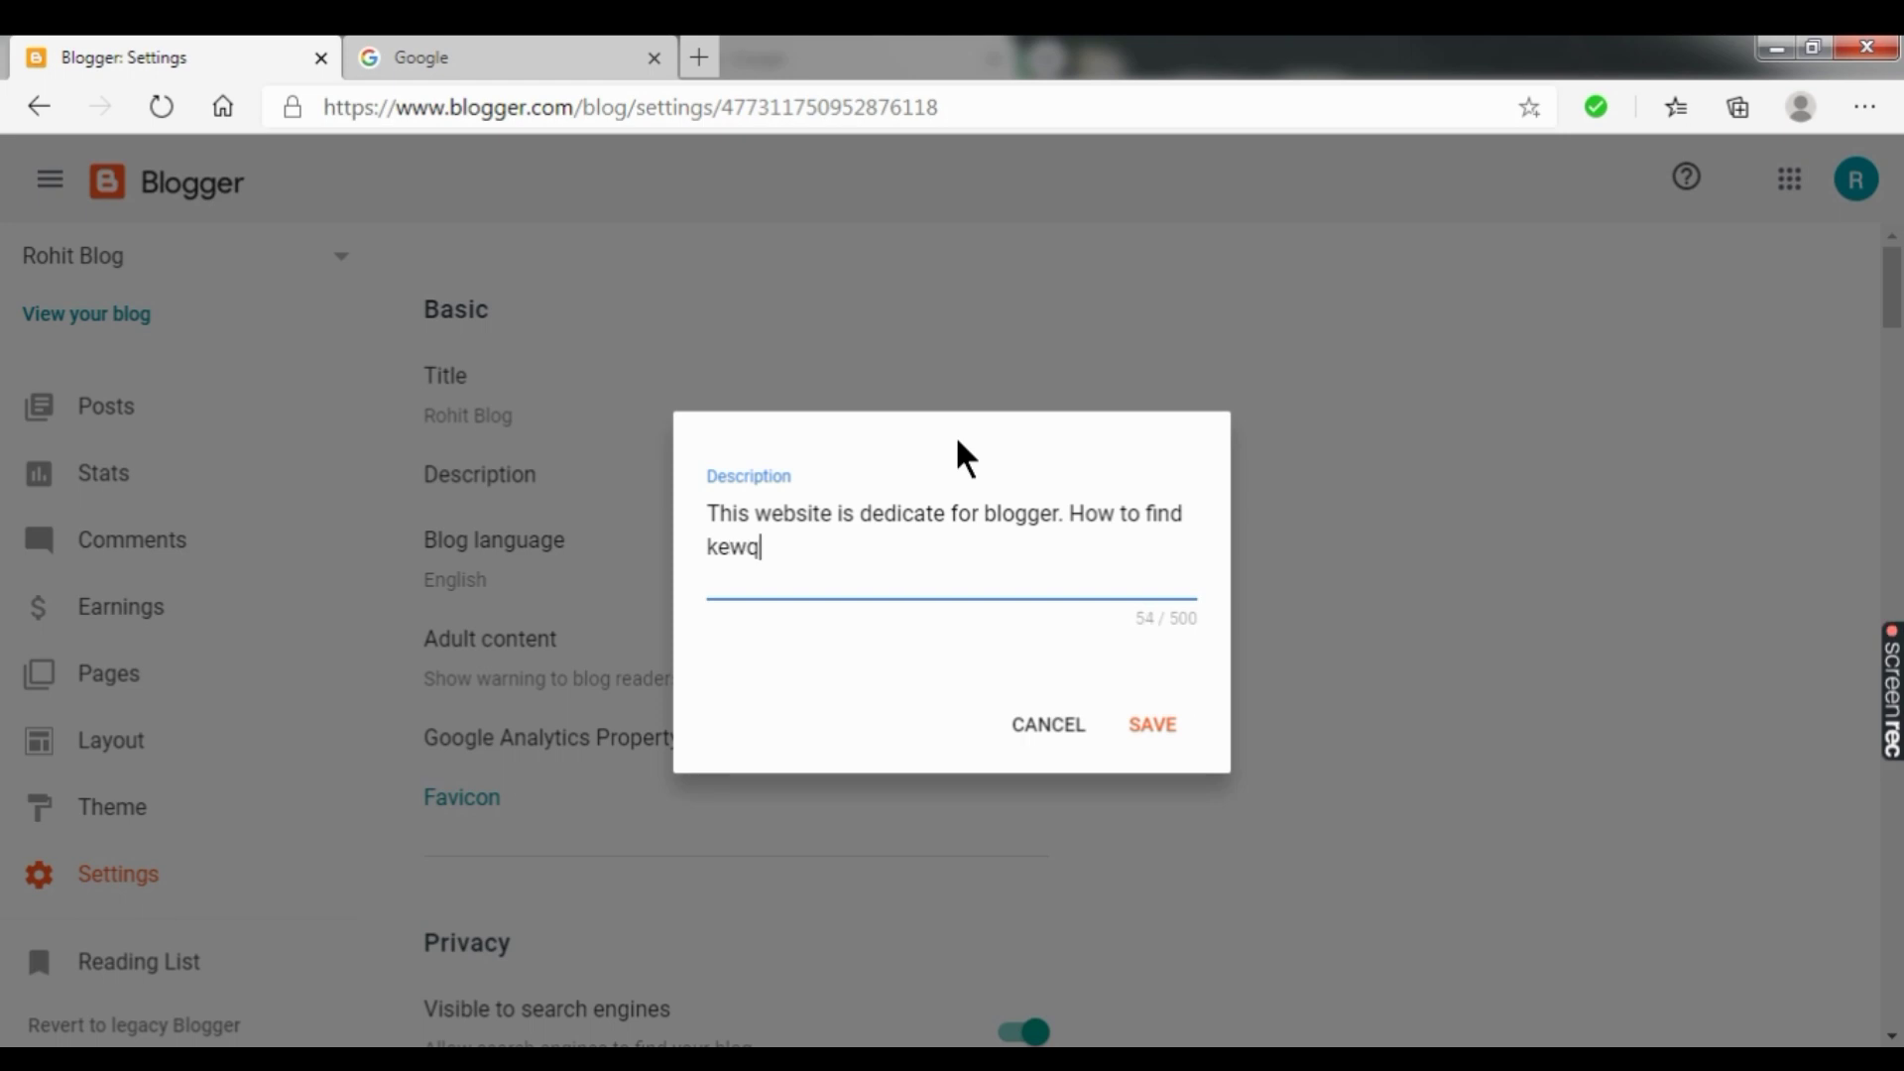
pyautogui.press('BackSpace')
pyautogui.write('ord')
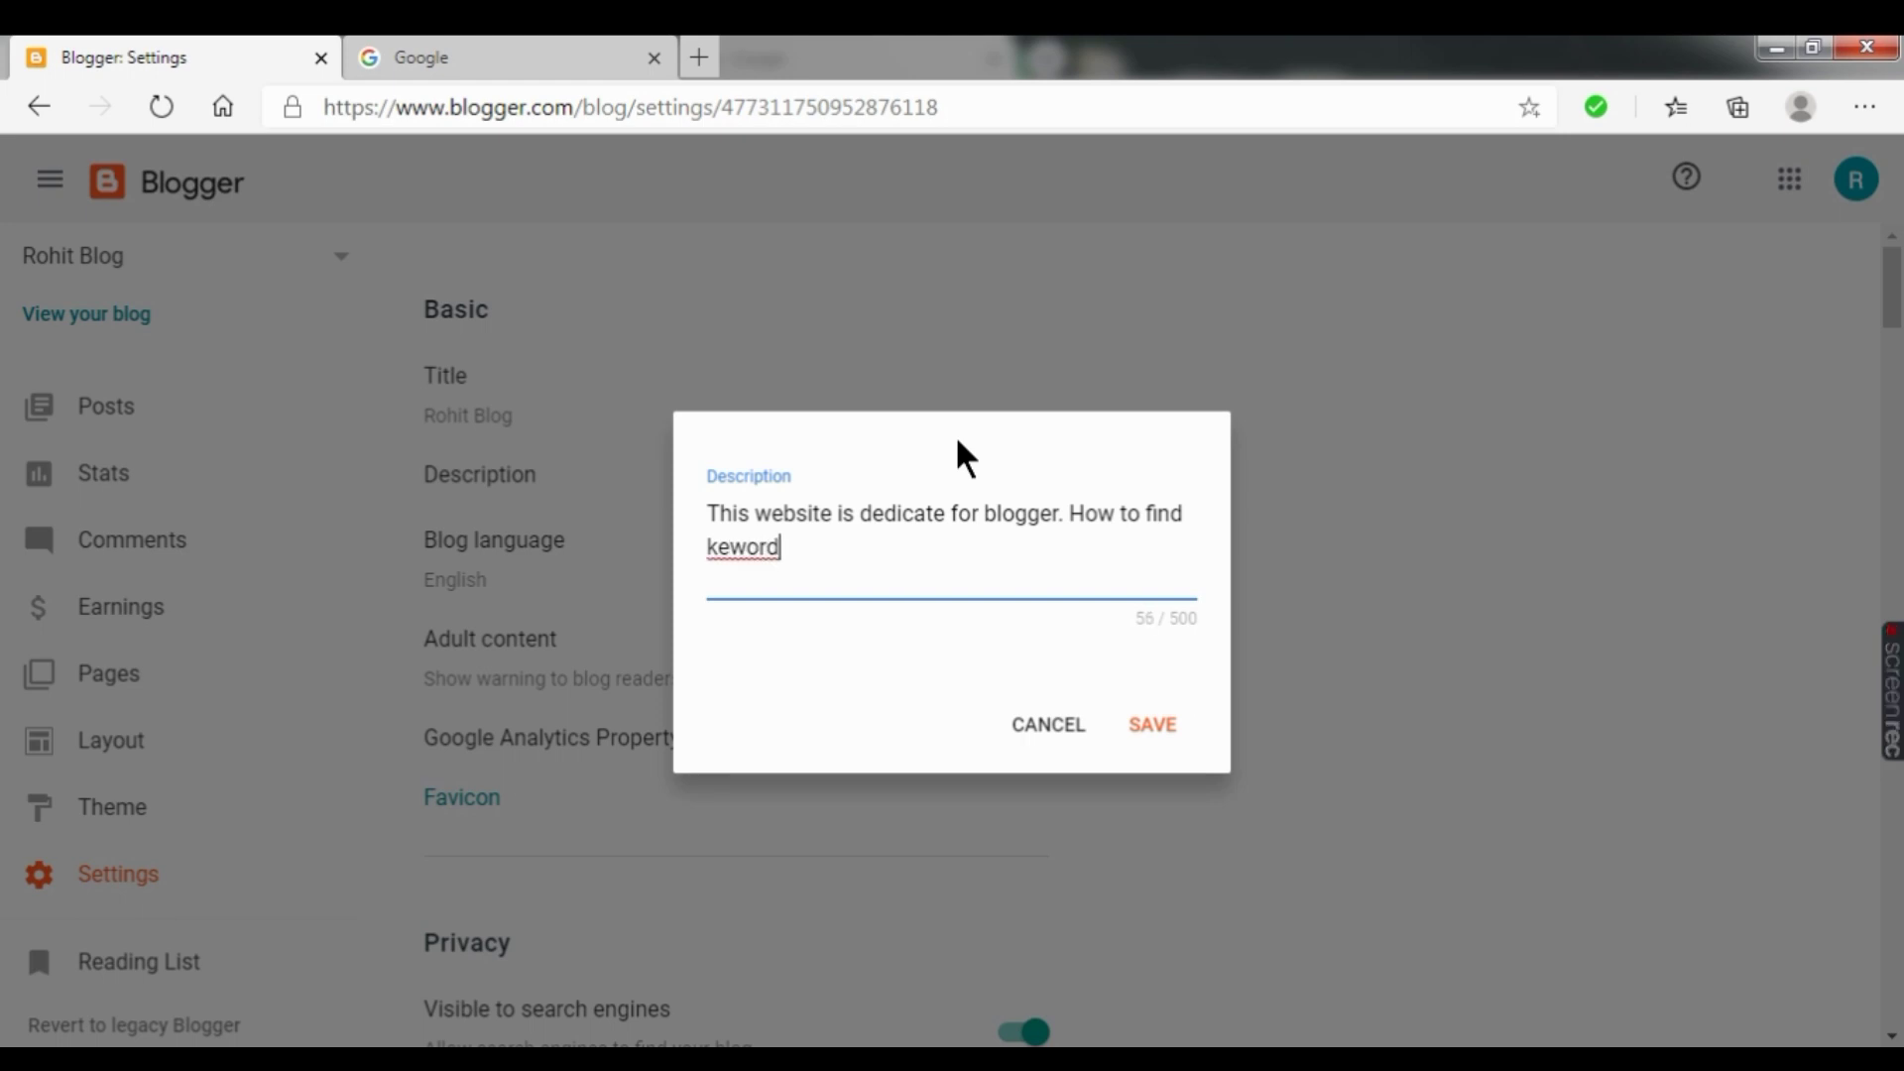
pyautogui.press('BackSpace')
pyautogui.press('BackSpace')
pyautogui.press('BackSpace')
pyautogui.press('BackSpace')
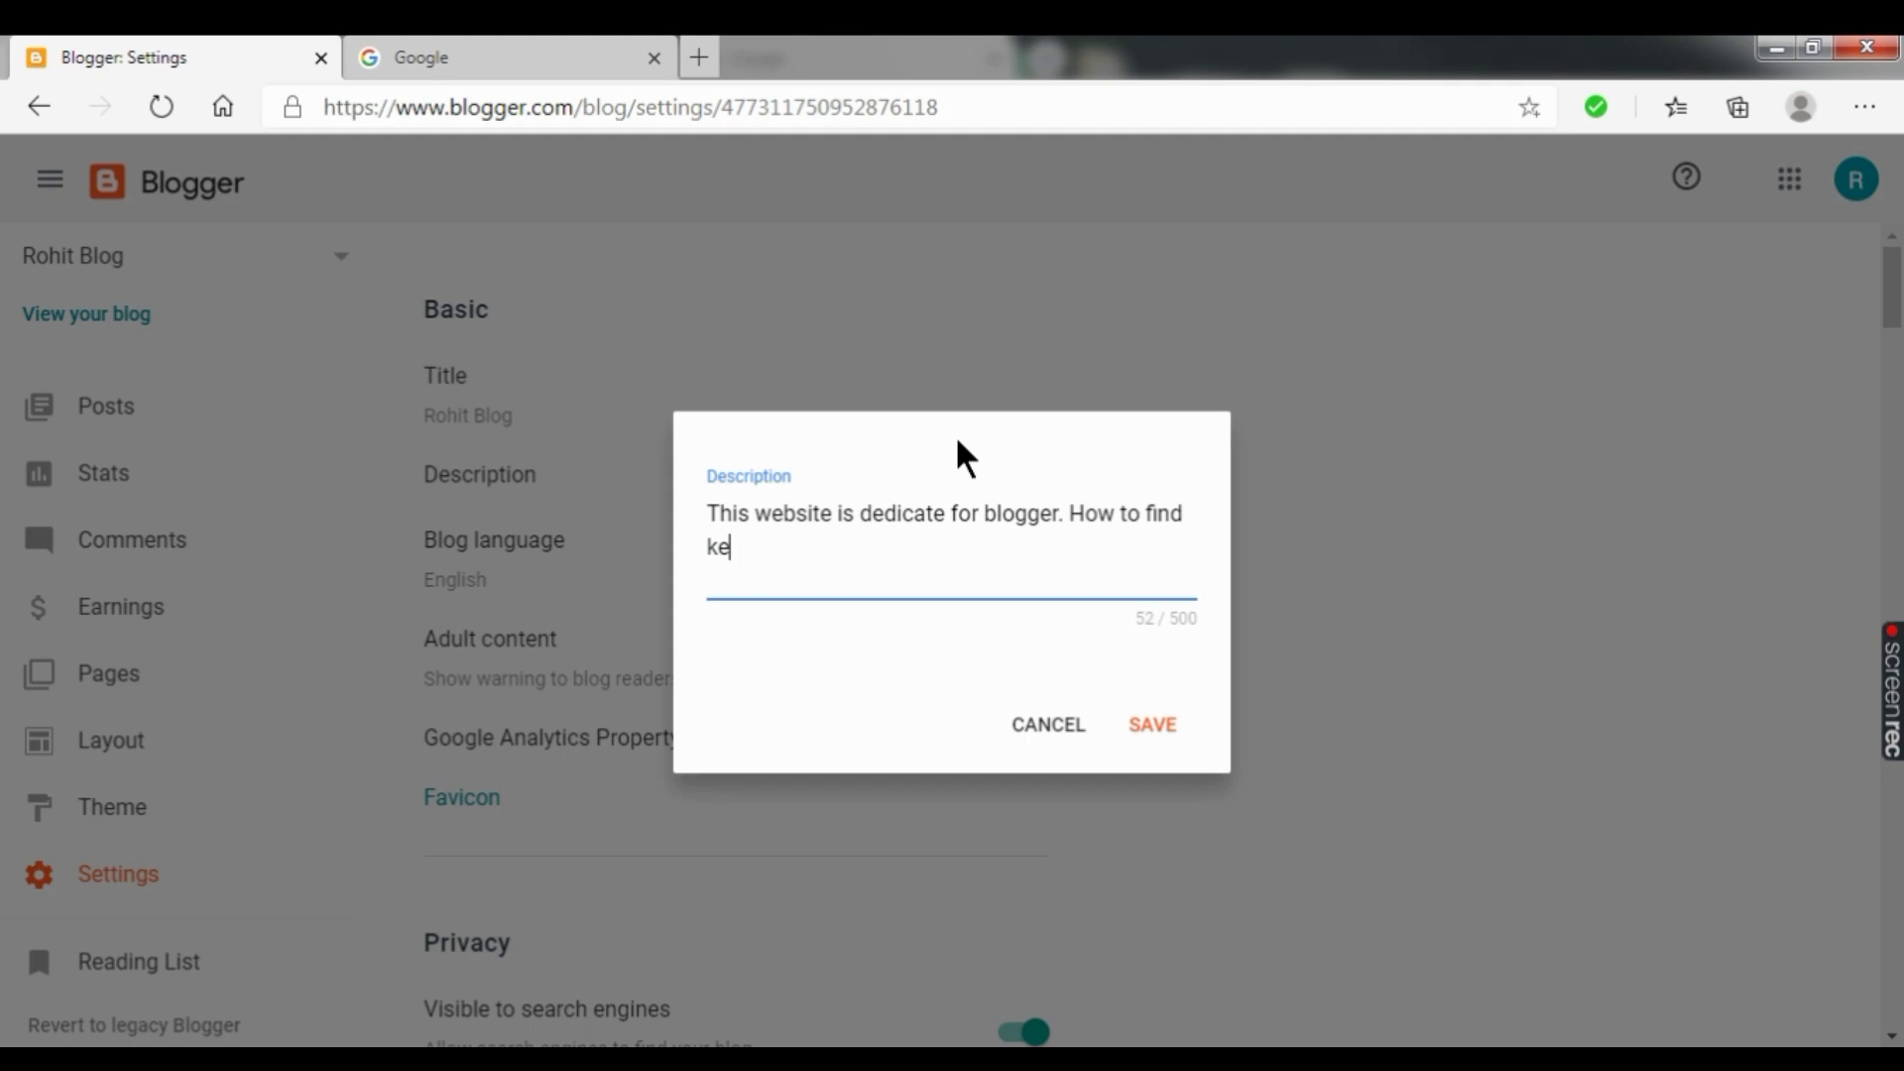
pyautogui.write('yw')
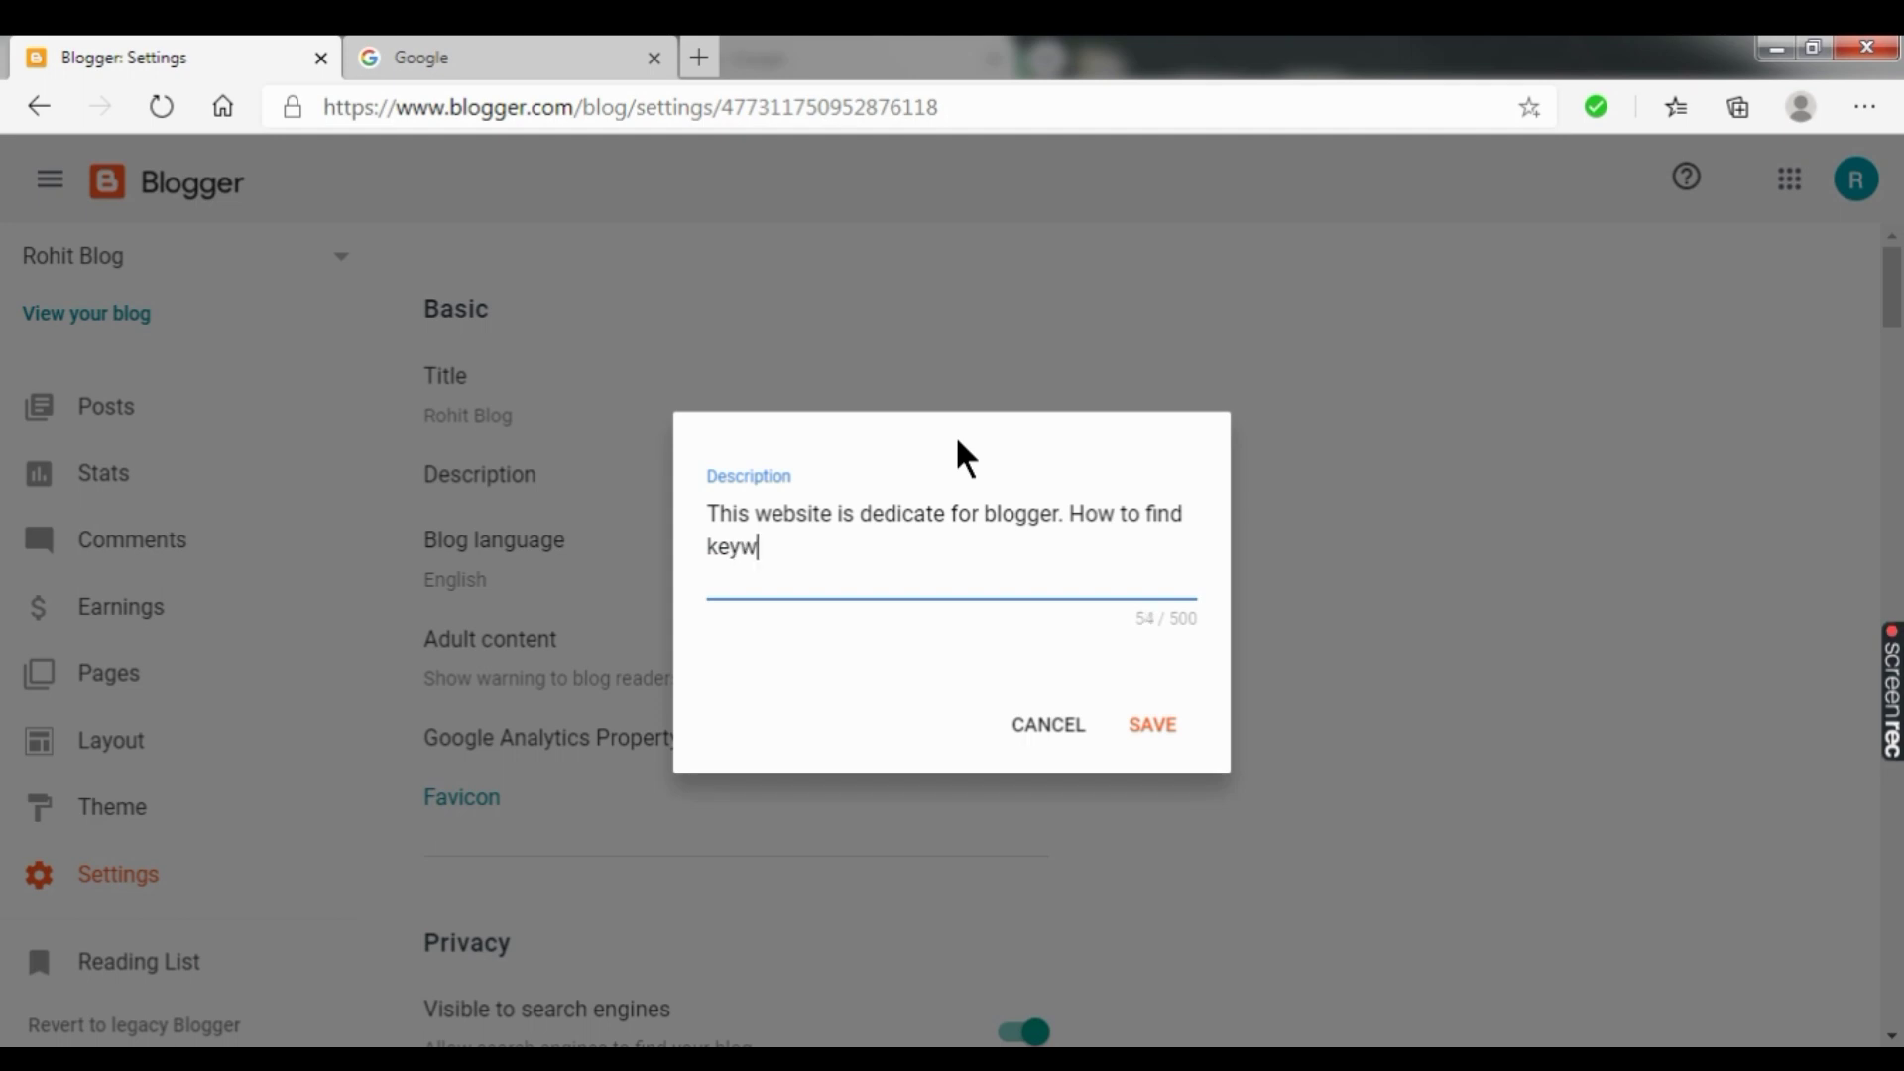
pyautogui.write('ord.')
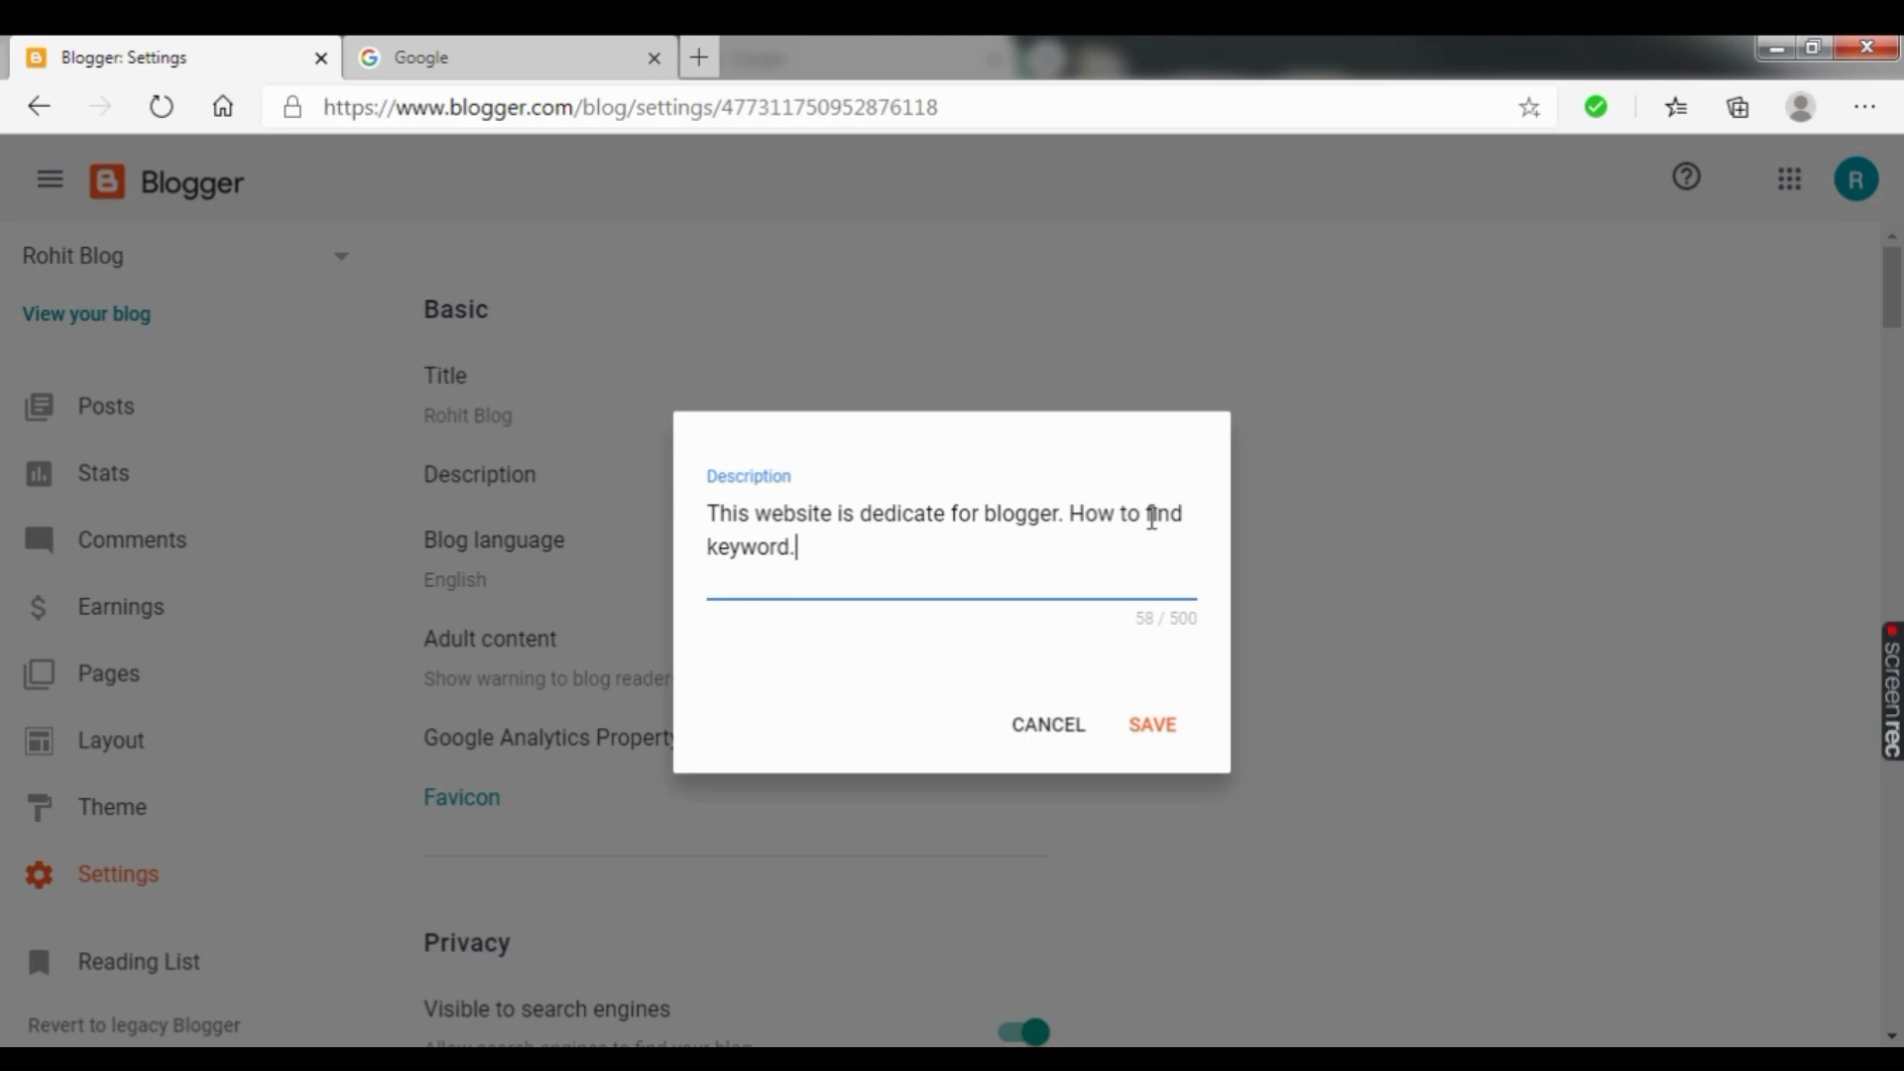
pyautogui.moveTo(1151, 518); pyautogui.dragTo(1169, 544)
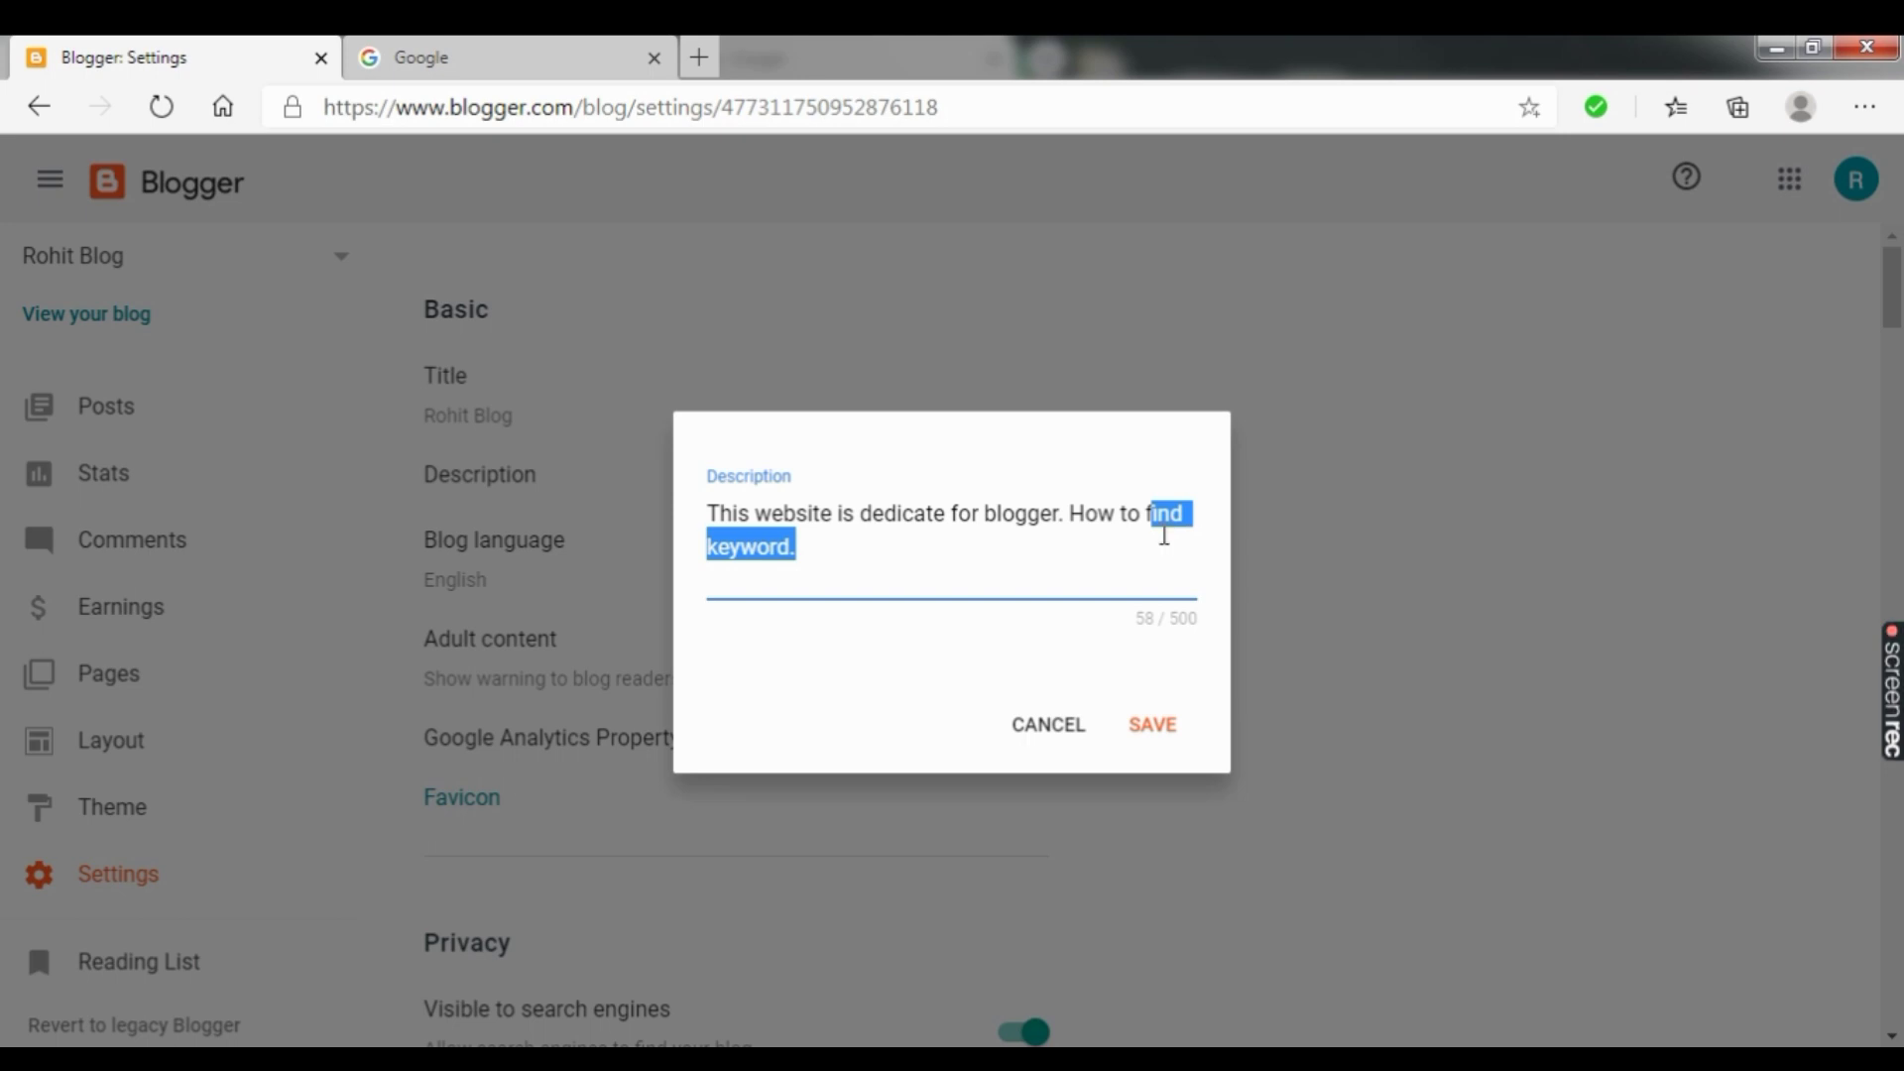
pyautogui.click(1151, 514)
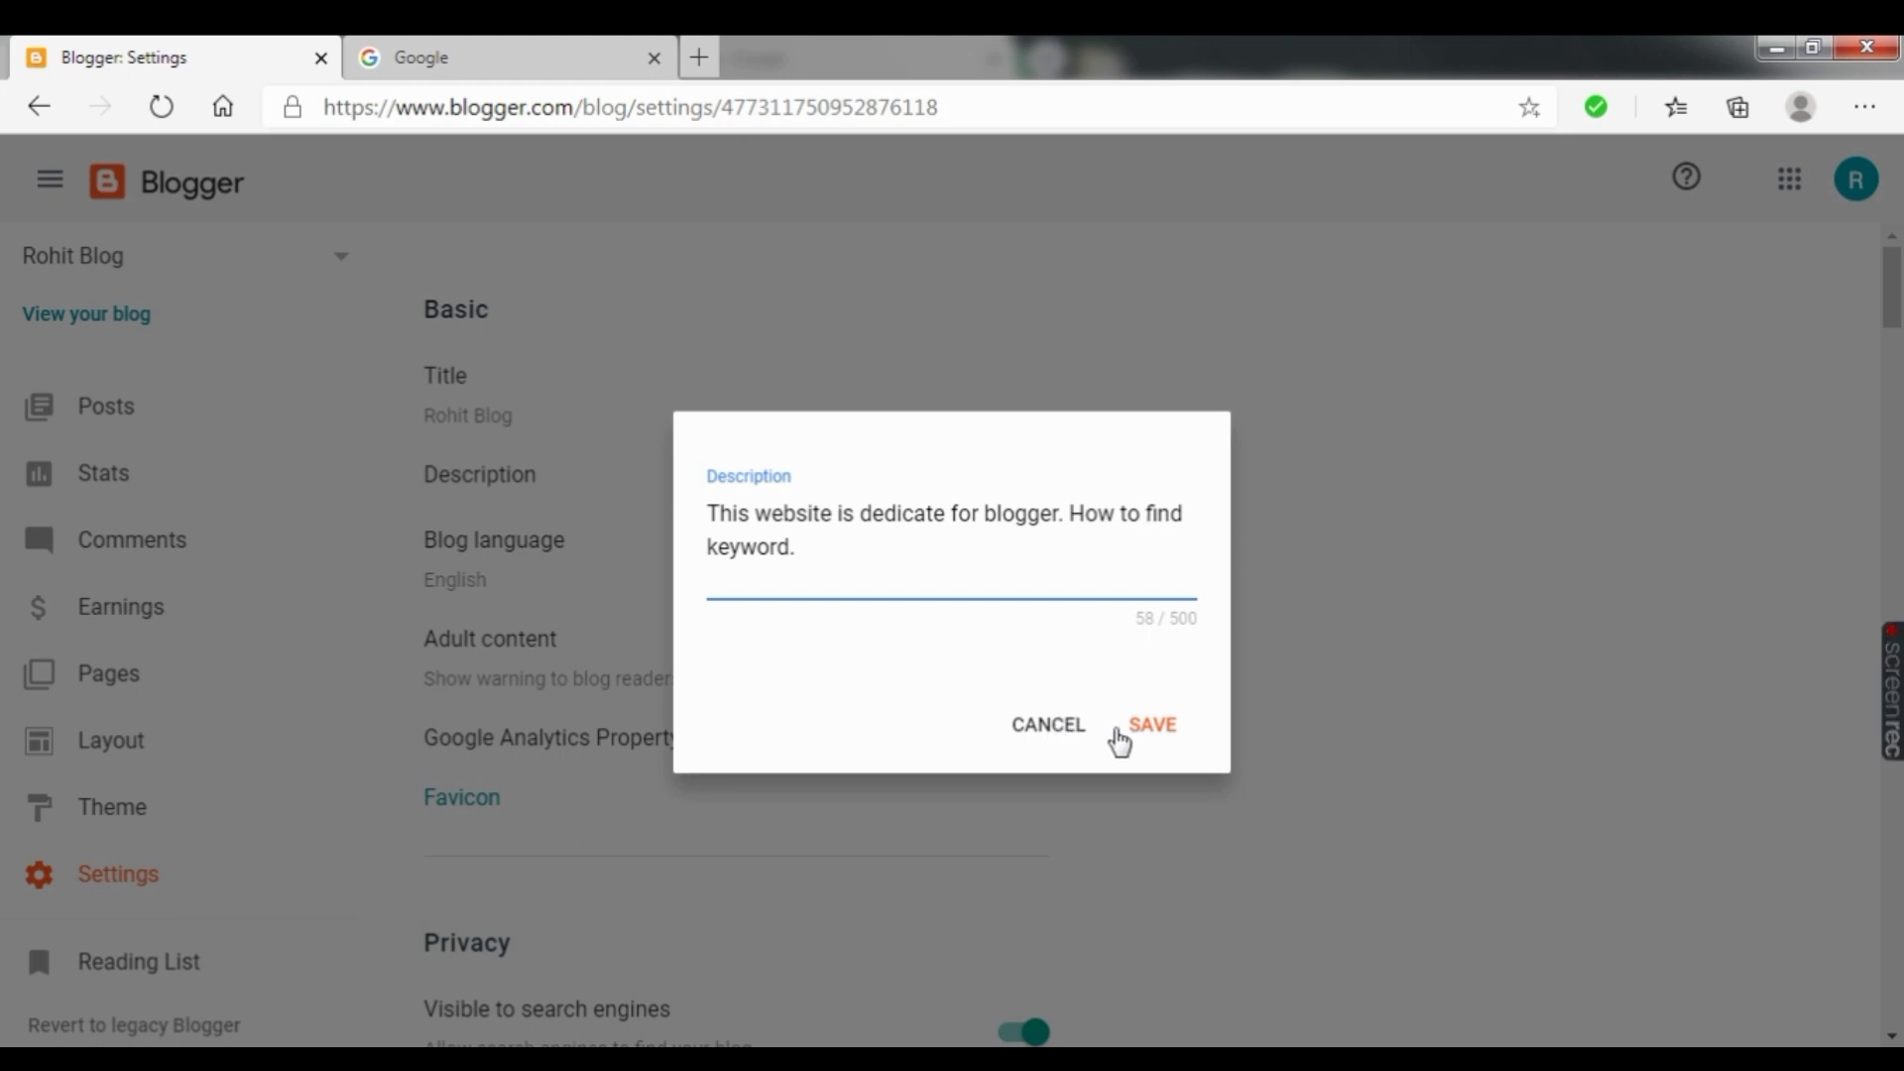
pyautogui.click(1151, 744)
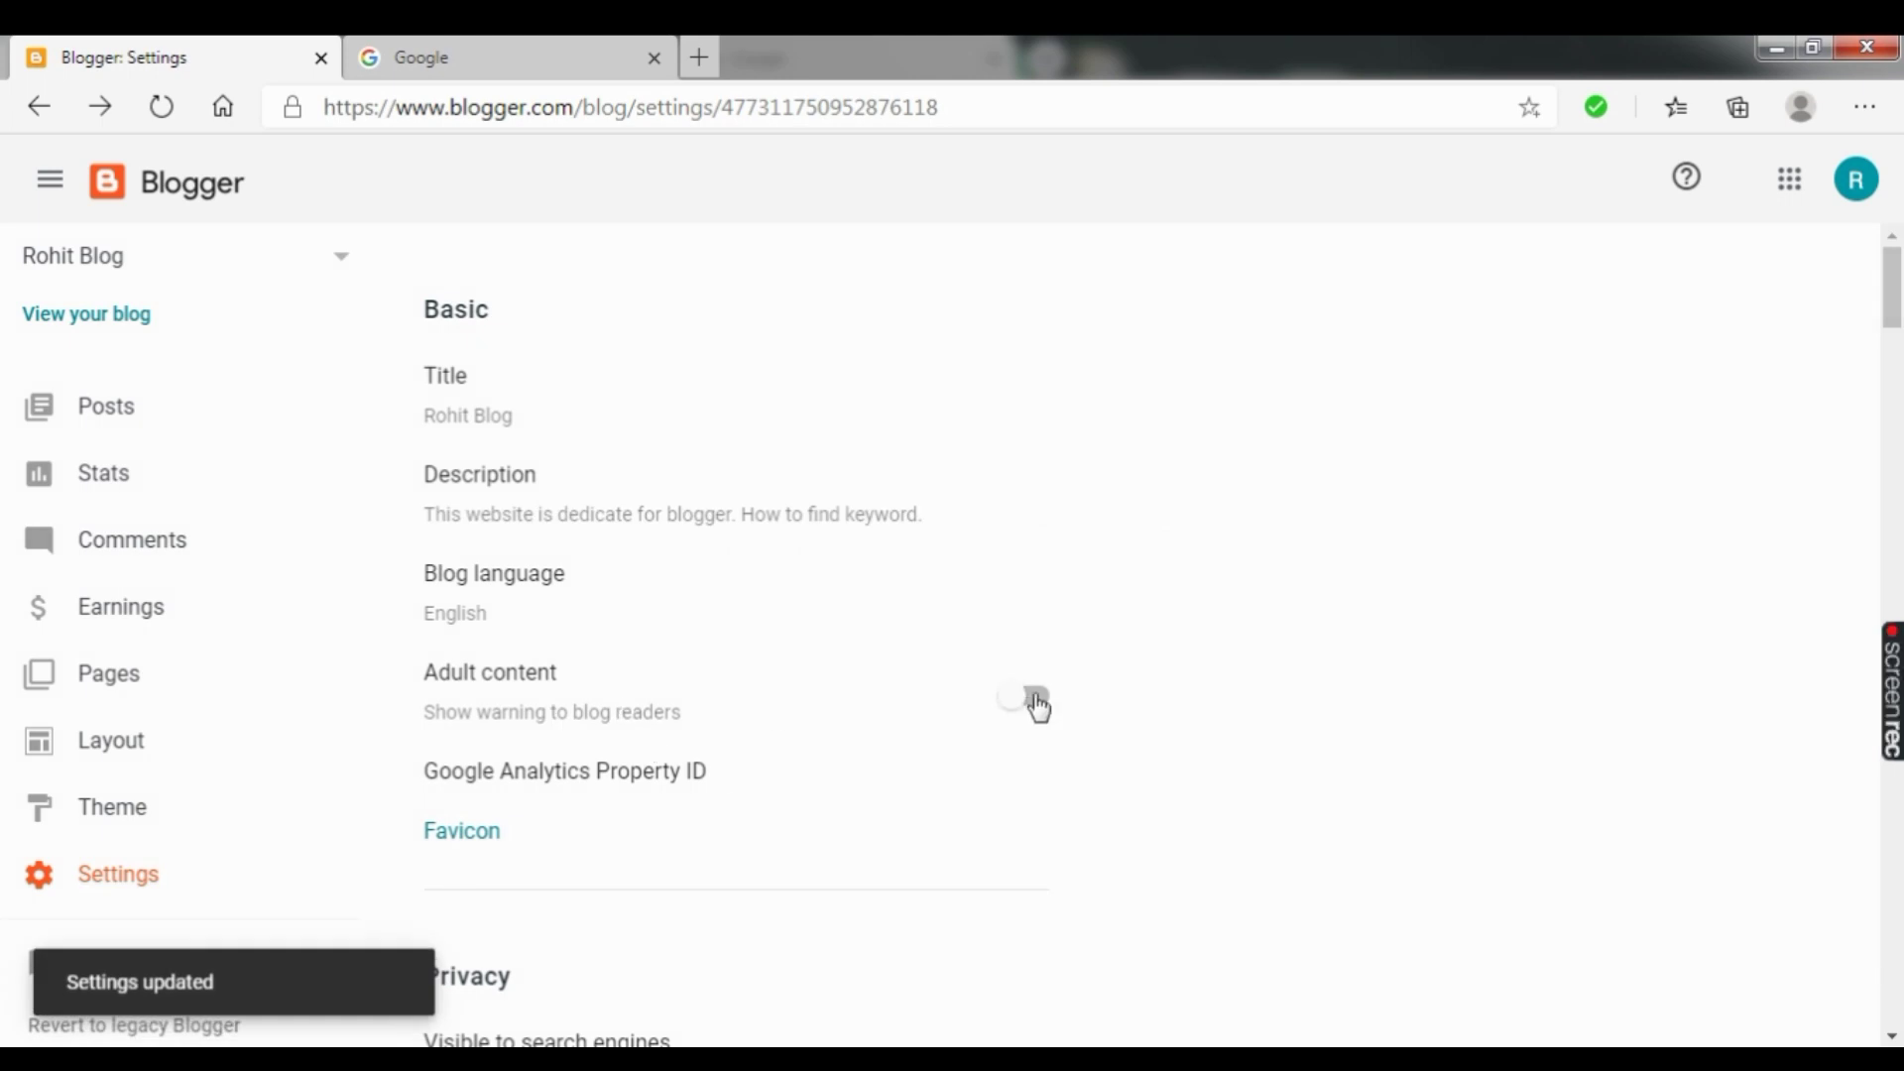
# Step: View the blog's custom favicon upload page and its file chooser, and return to the settings without choosing a file
pyautogui.click(470, 841)
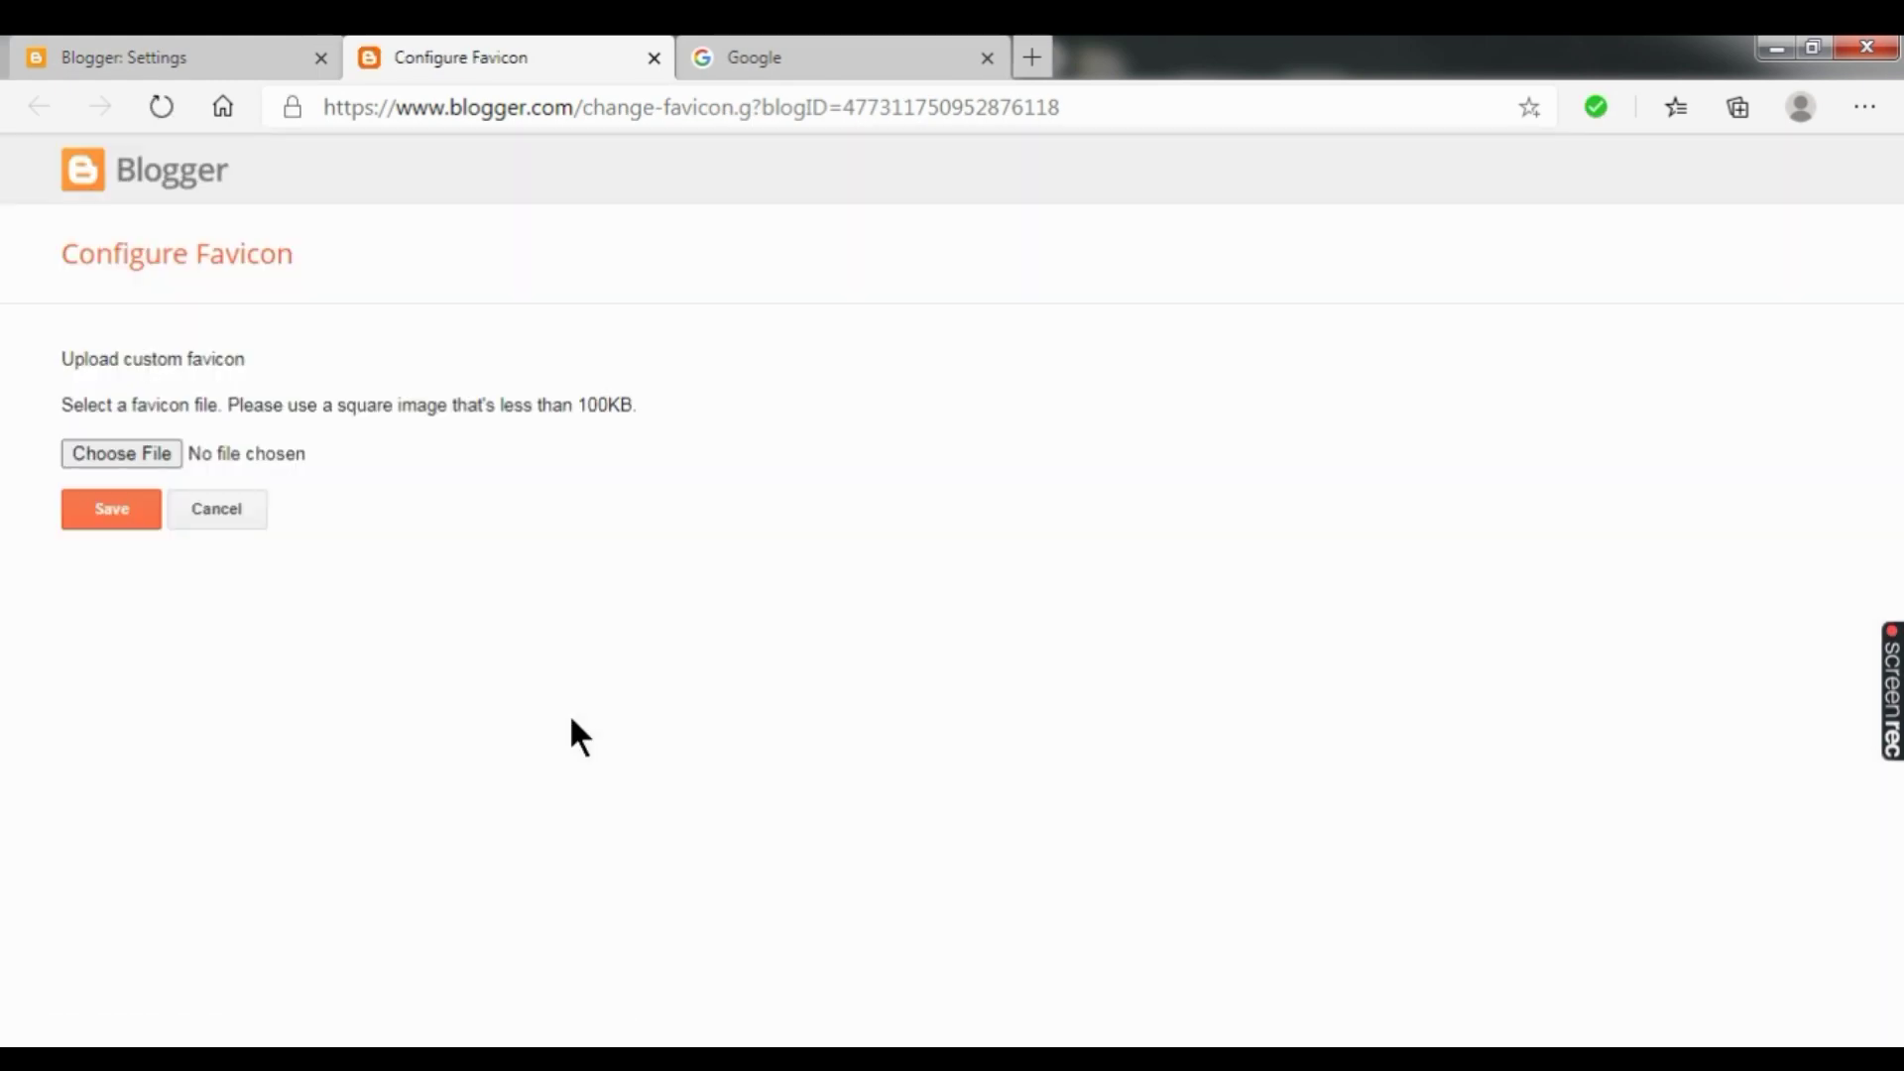
pyautogui.click(144, 456)
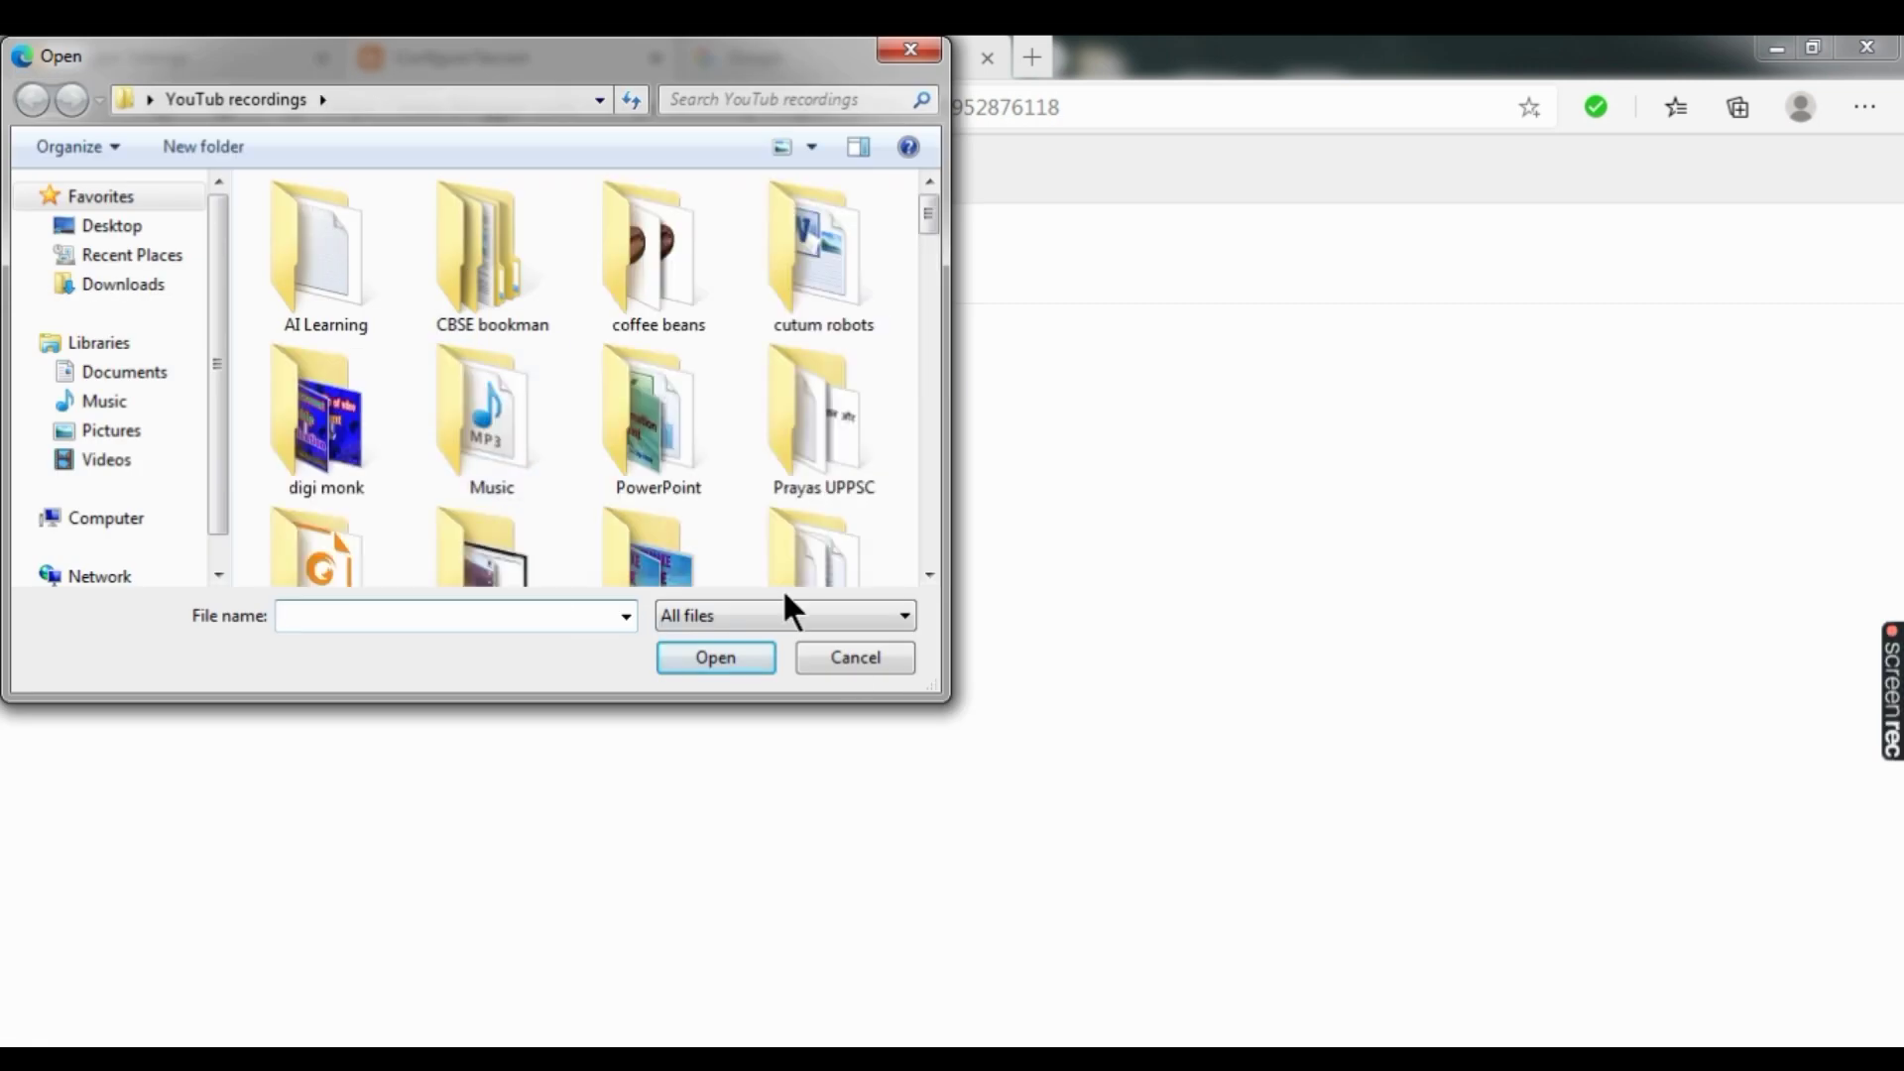
pyautogui.click(850, 660)
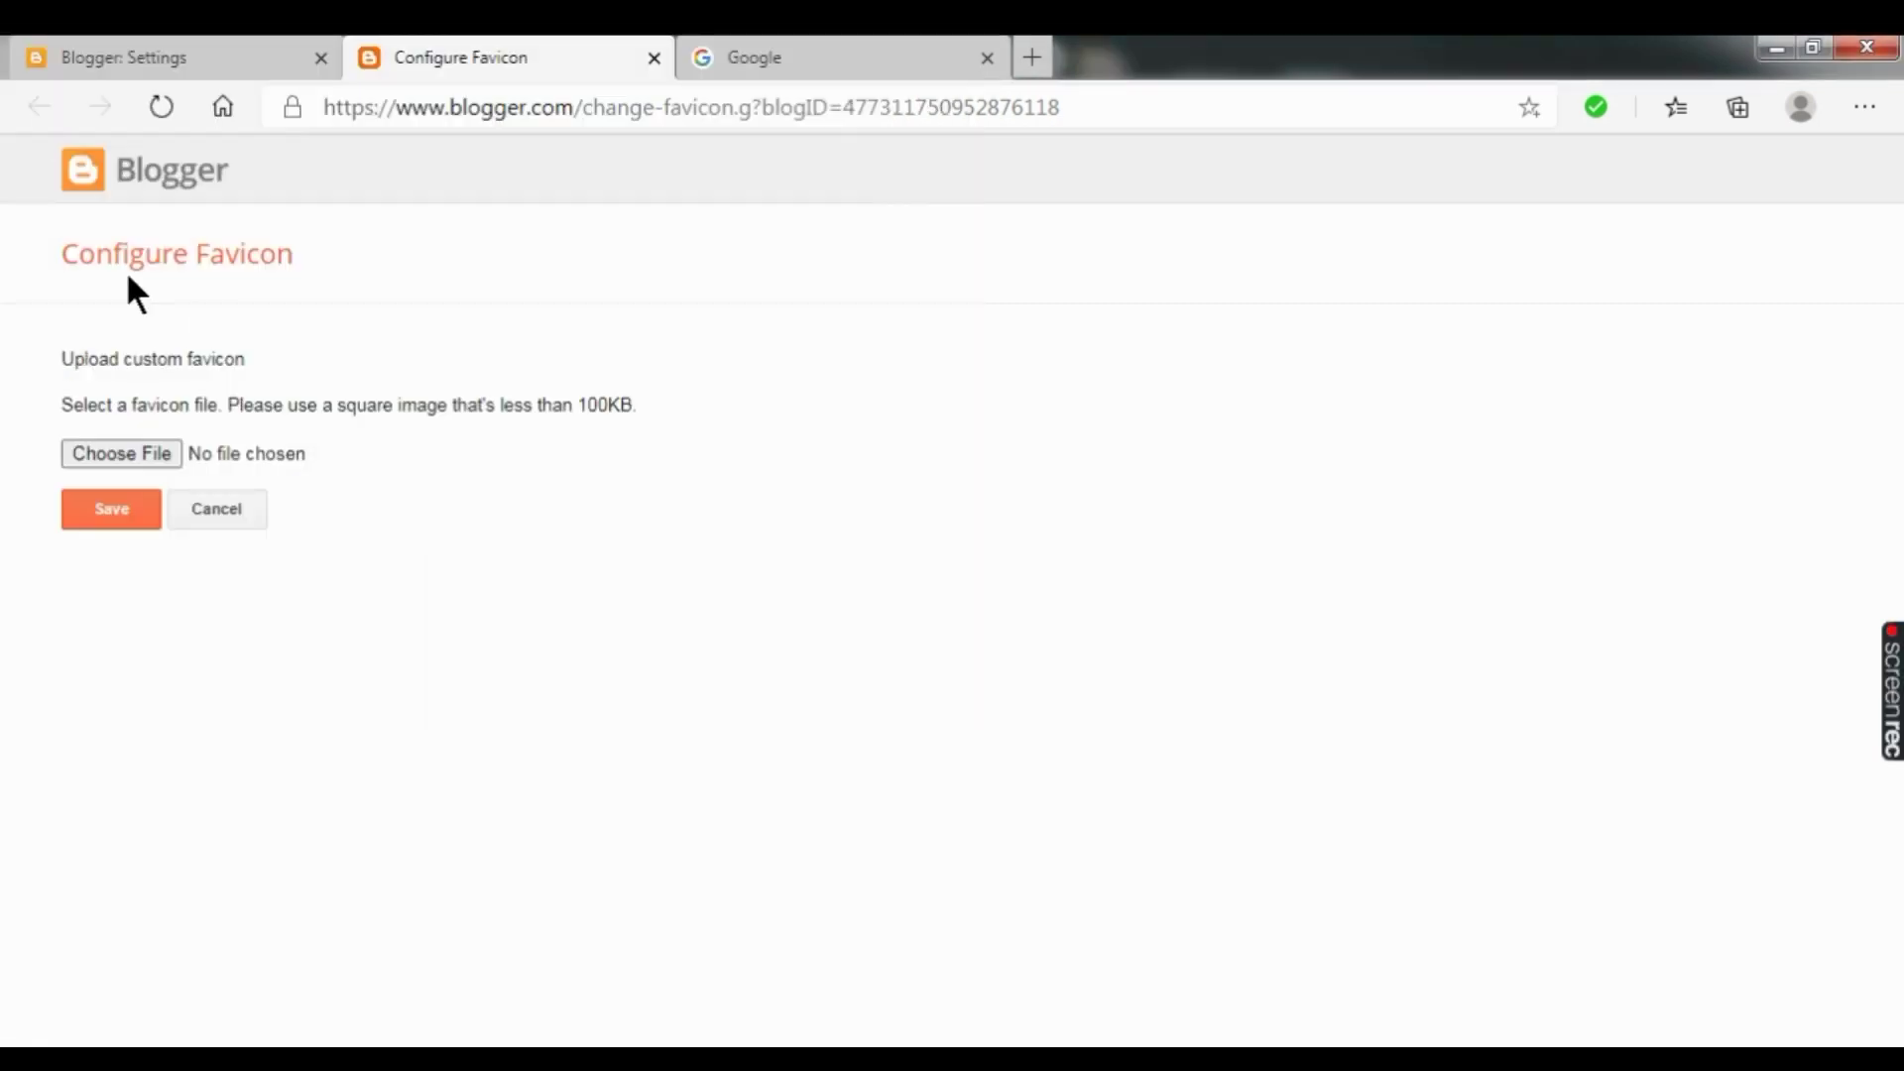
pyautogui.click(214, 509)
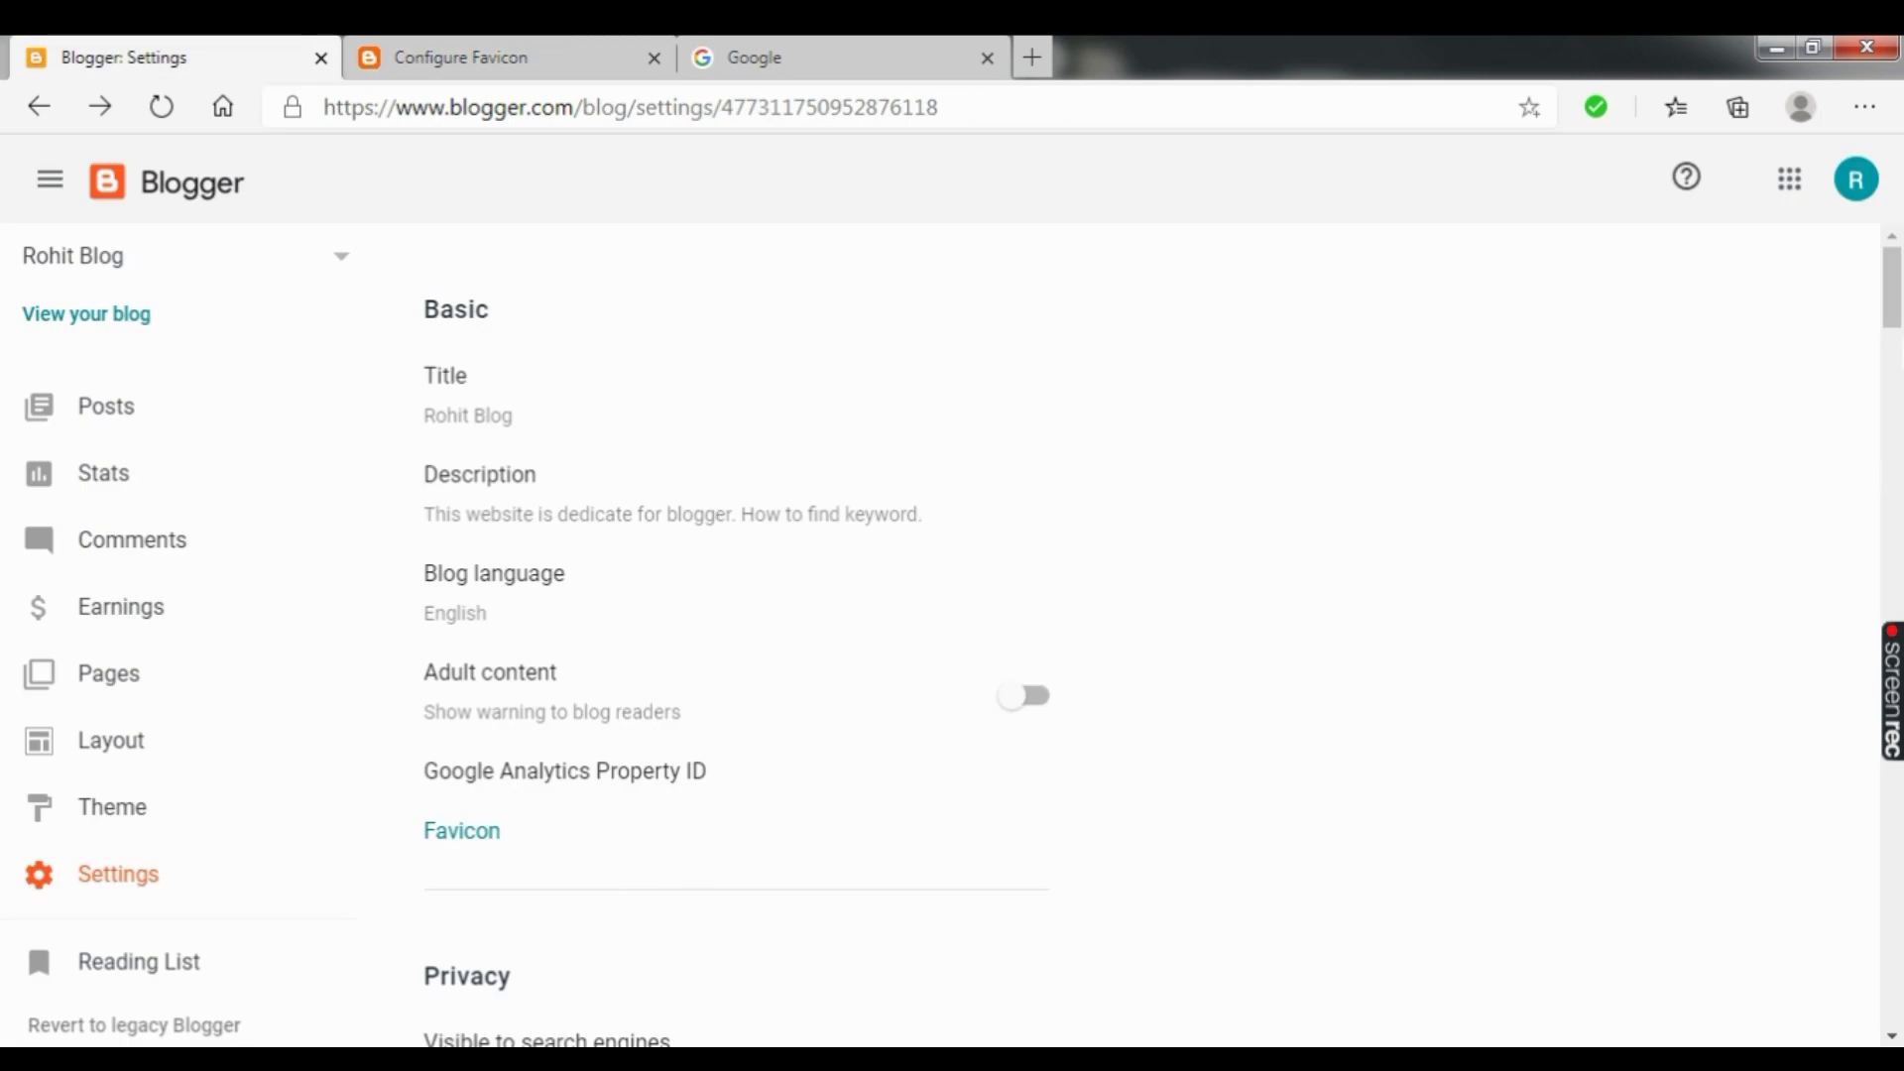
pyautogui.moveTo(1892, 332); pyautogui.dragTo(1894, 418)
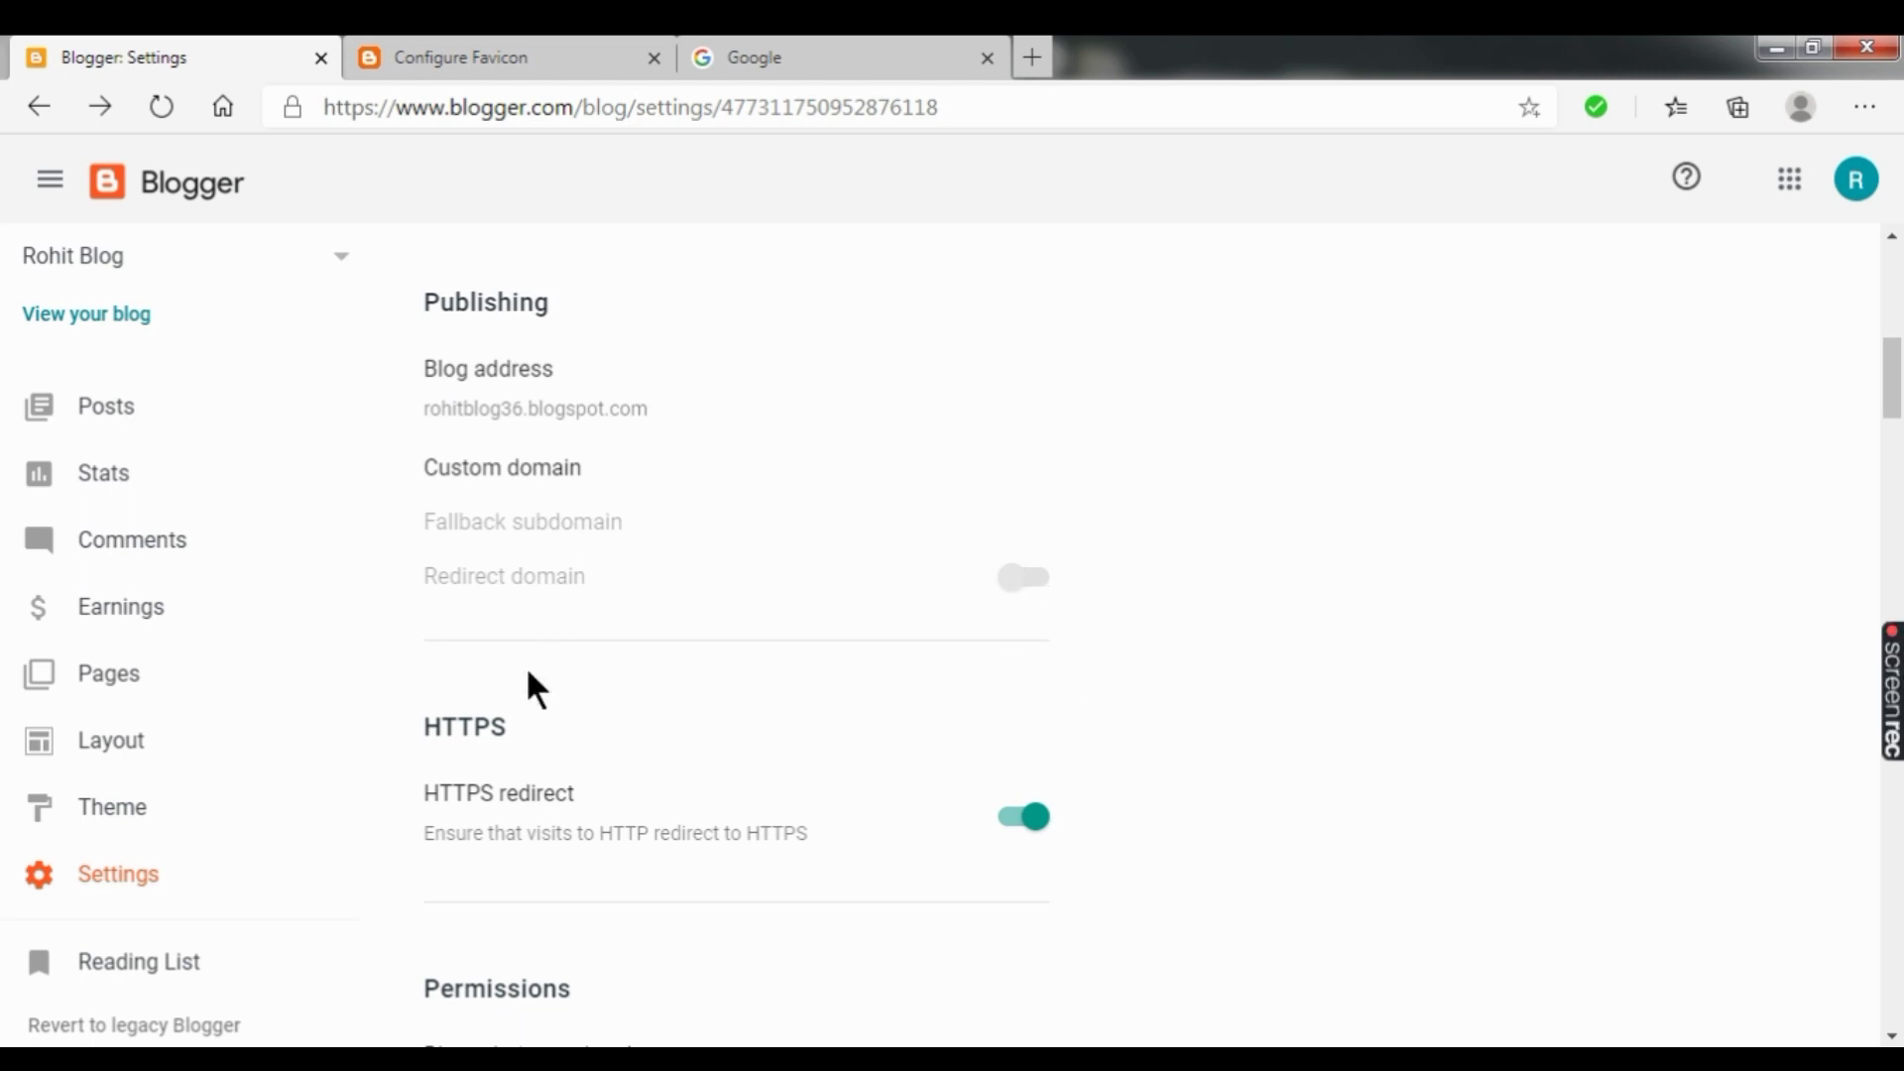
pyautogui.click(531, 478)
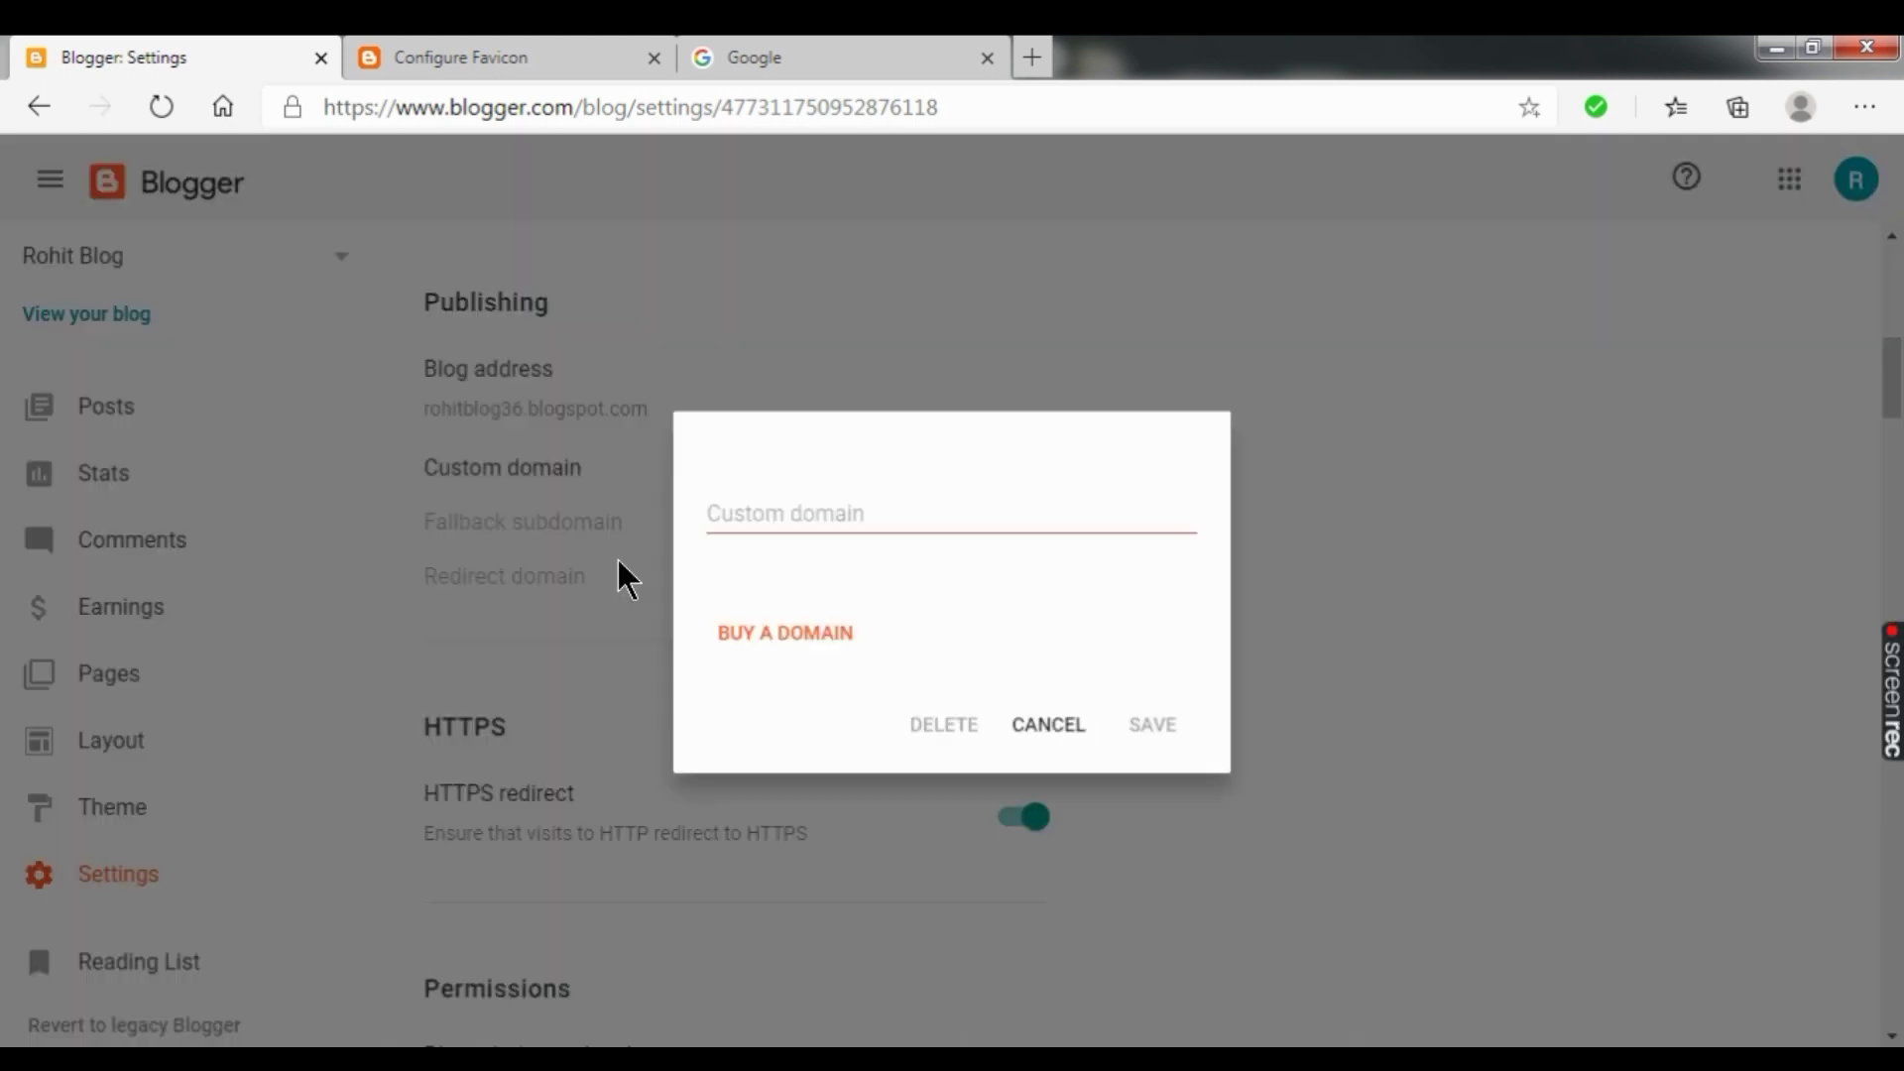
pyautogui.click(782, 514)
pyautogui.write('w')
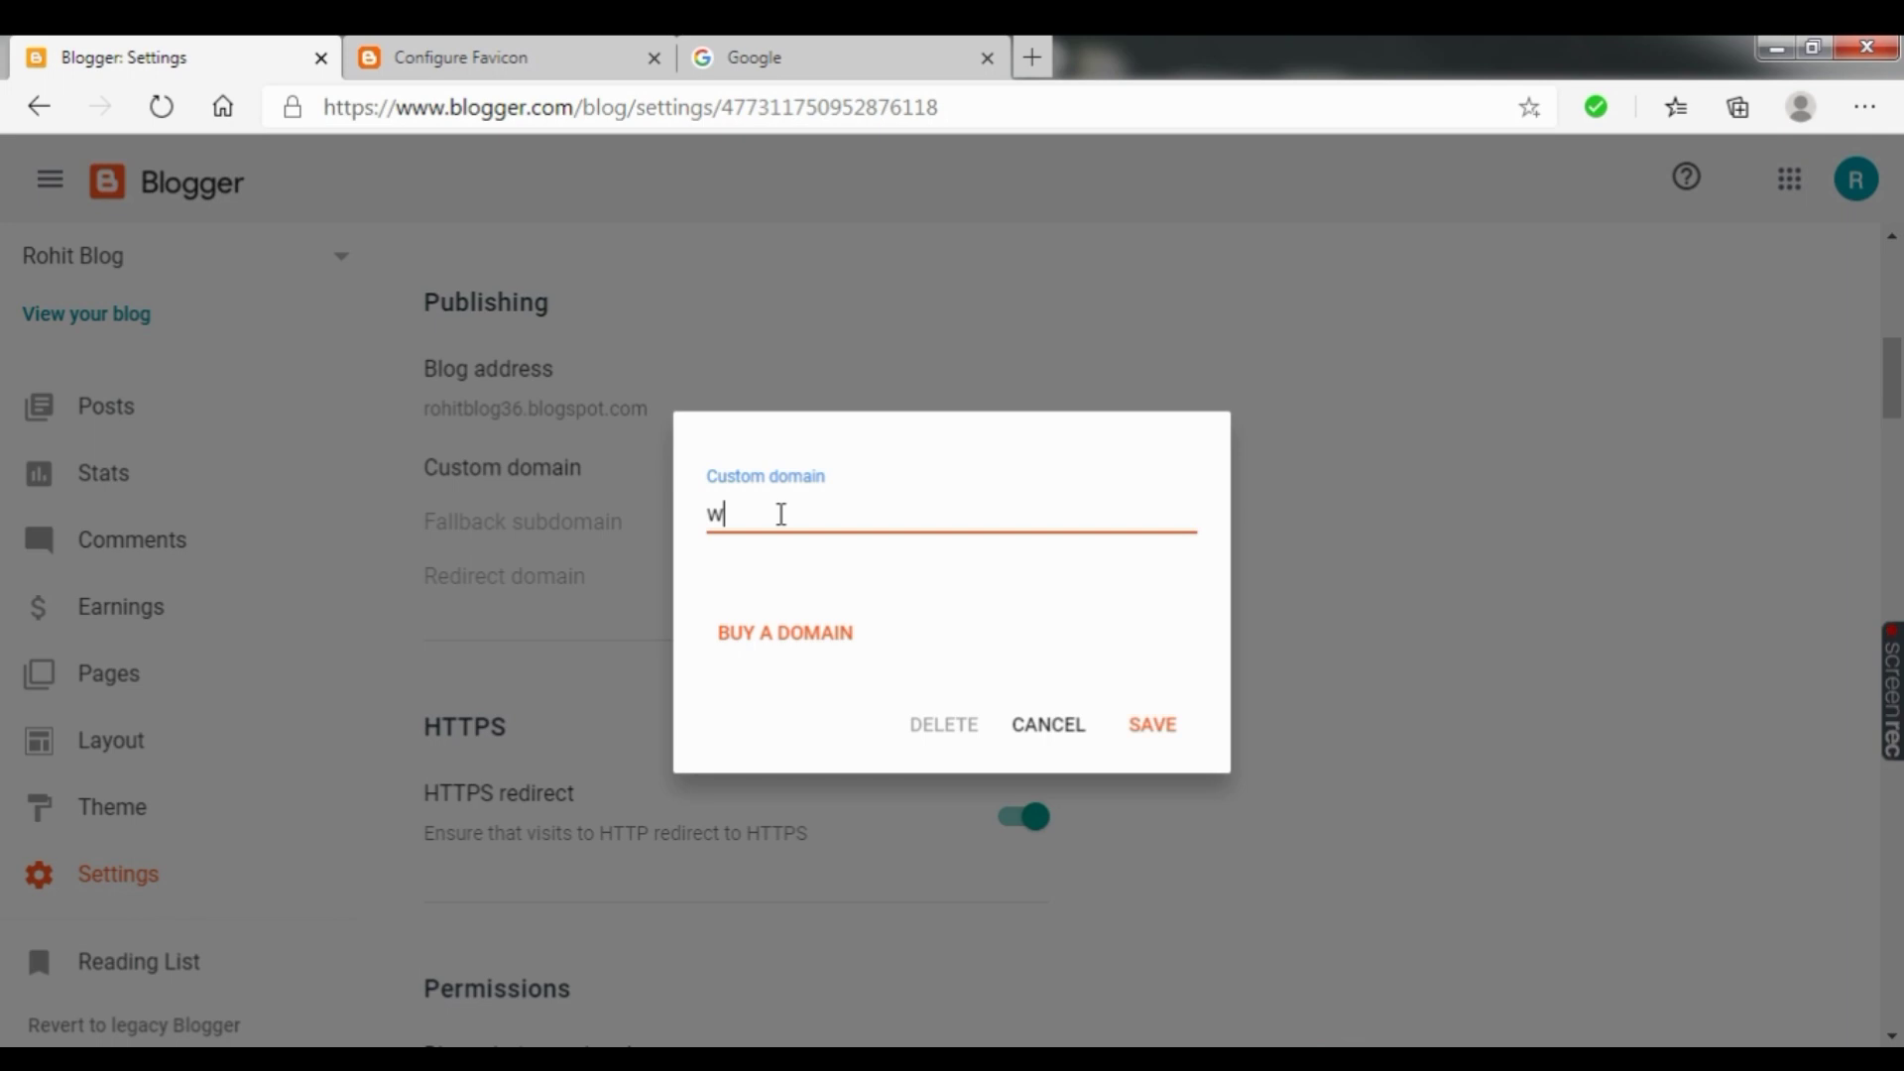
pyautogui.write('ww')
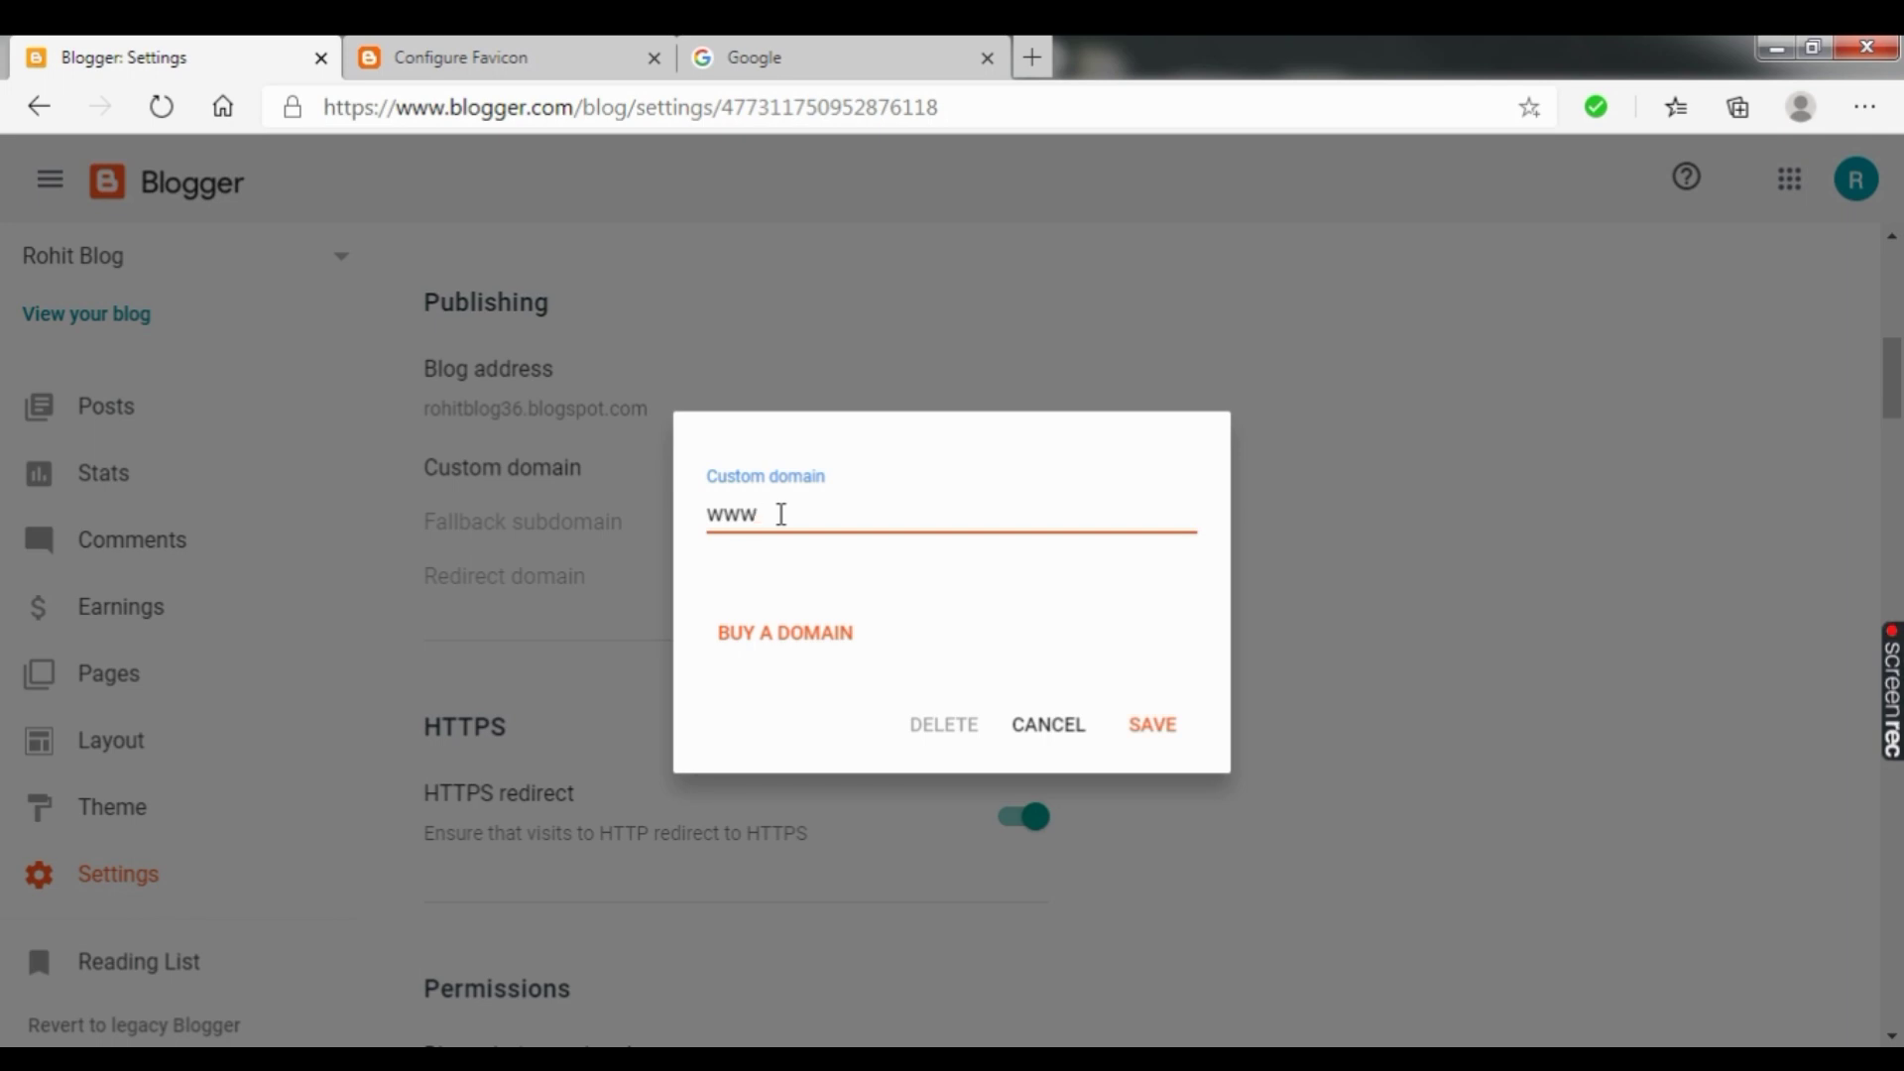
pyautogui.write('.r')
pyautogui.press('BackSpace')
pyautogui.write('blogger')
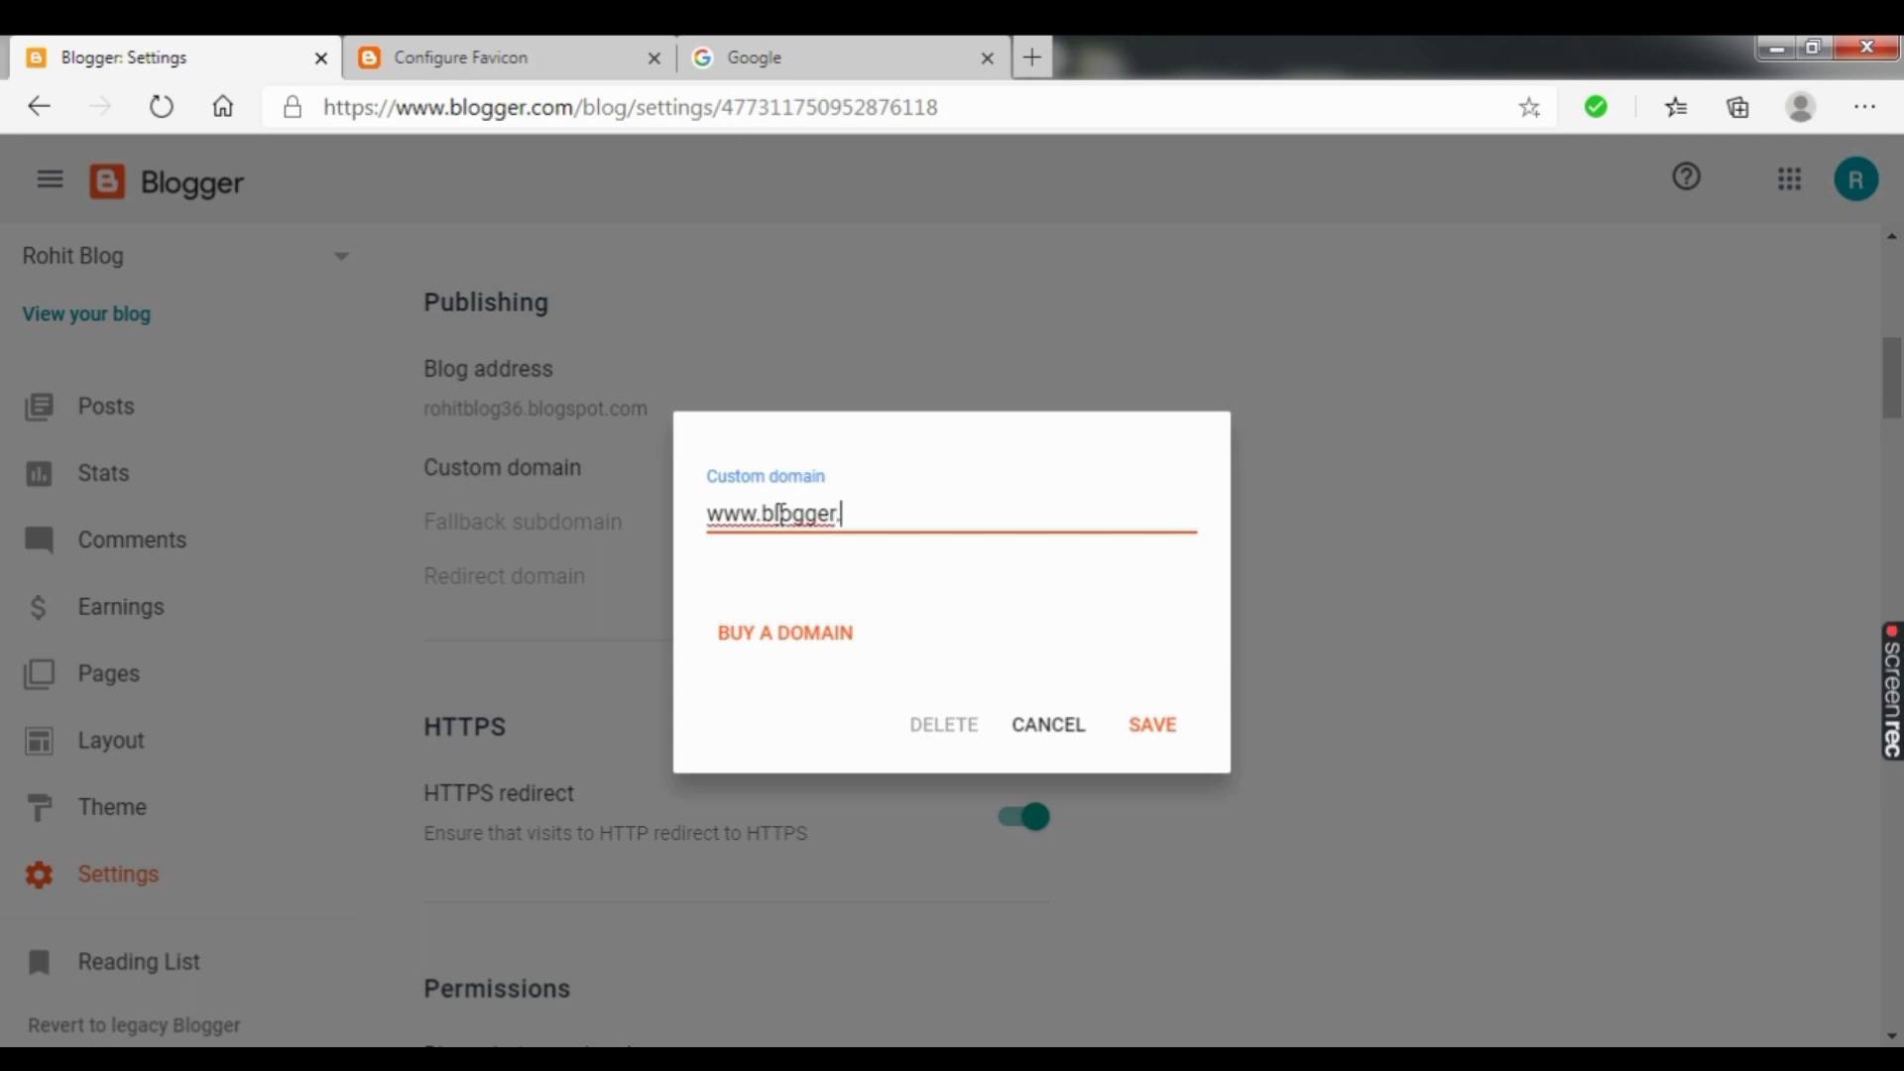
pyautogui.write('.')
pyautogui.press('BackSpace')
pyautogui.press('BackSpace')
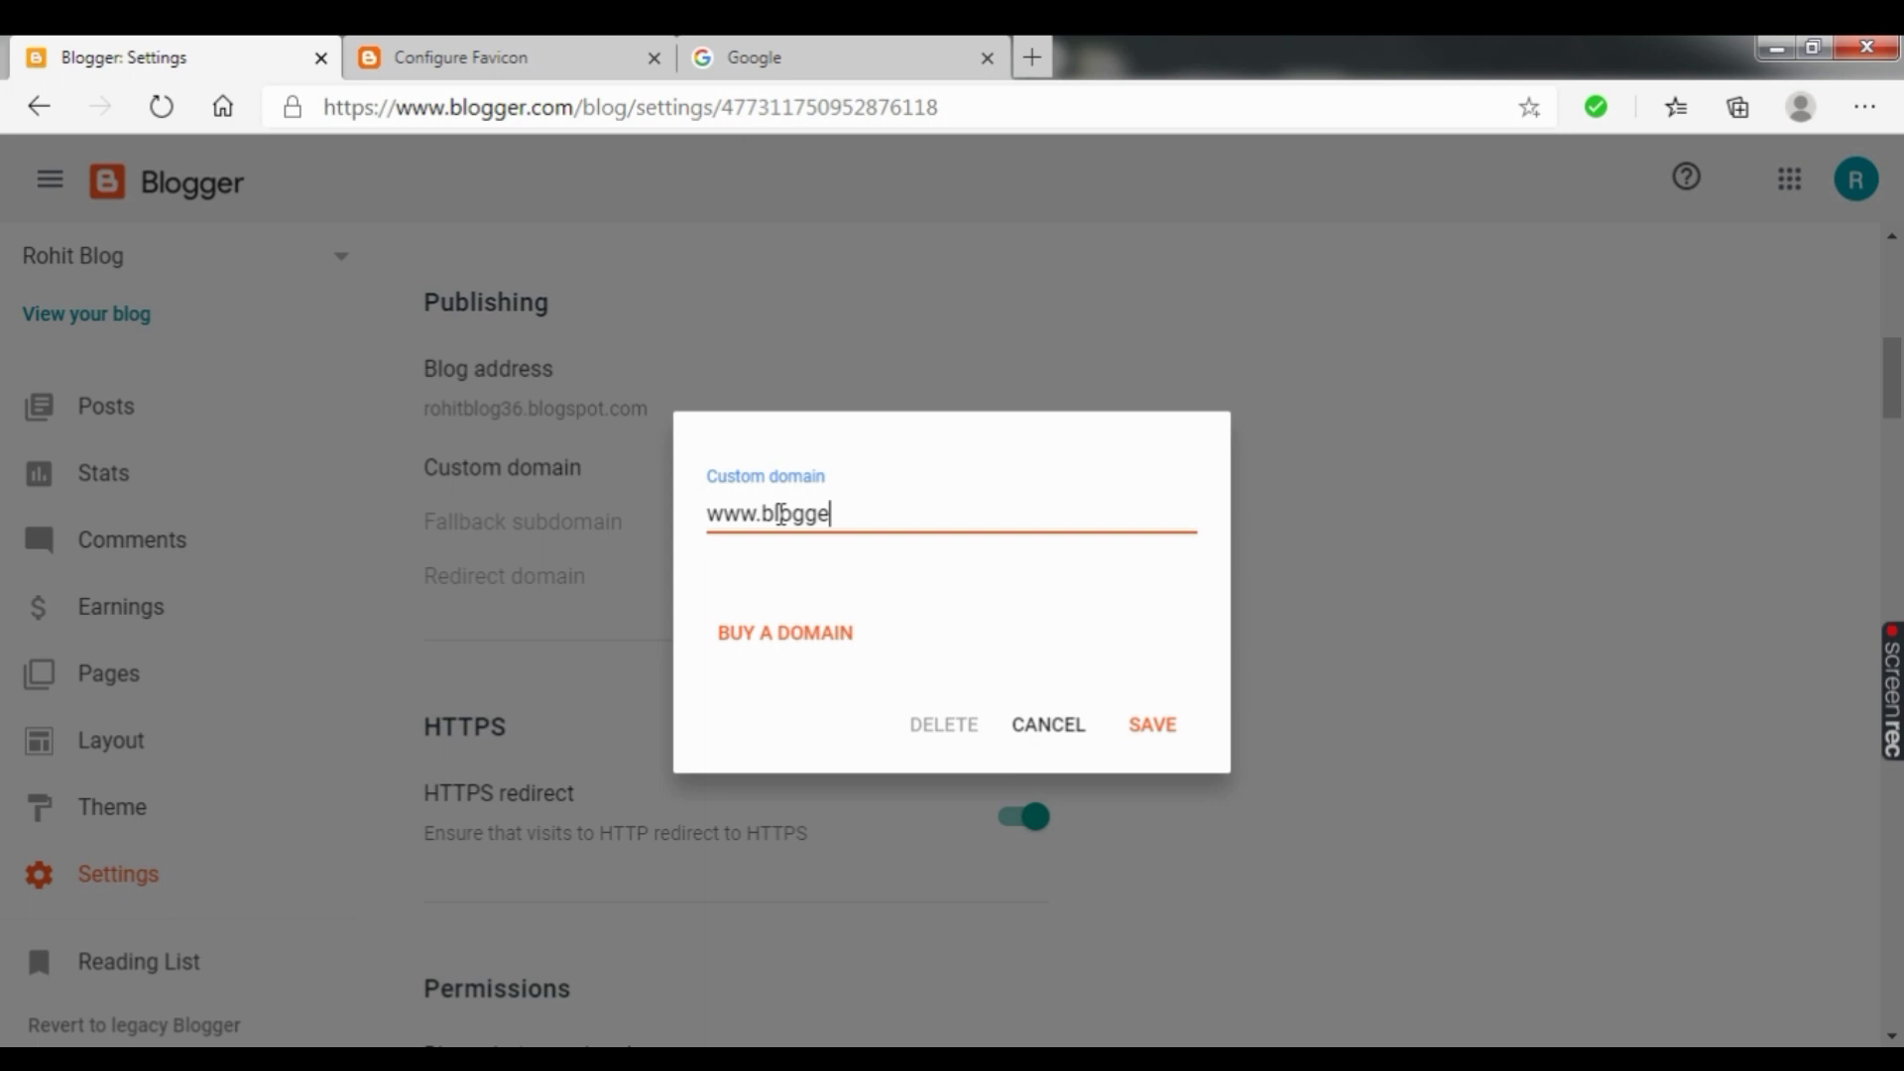
pyautogui.write('rsupport')
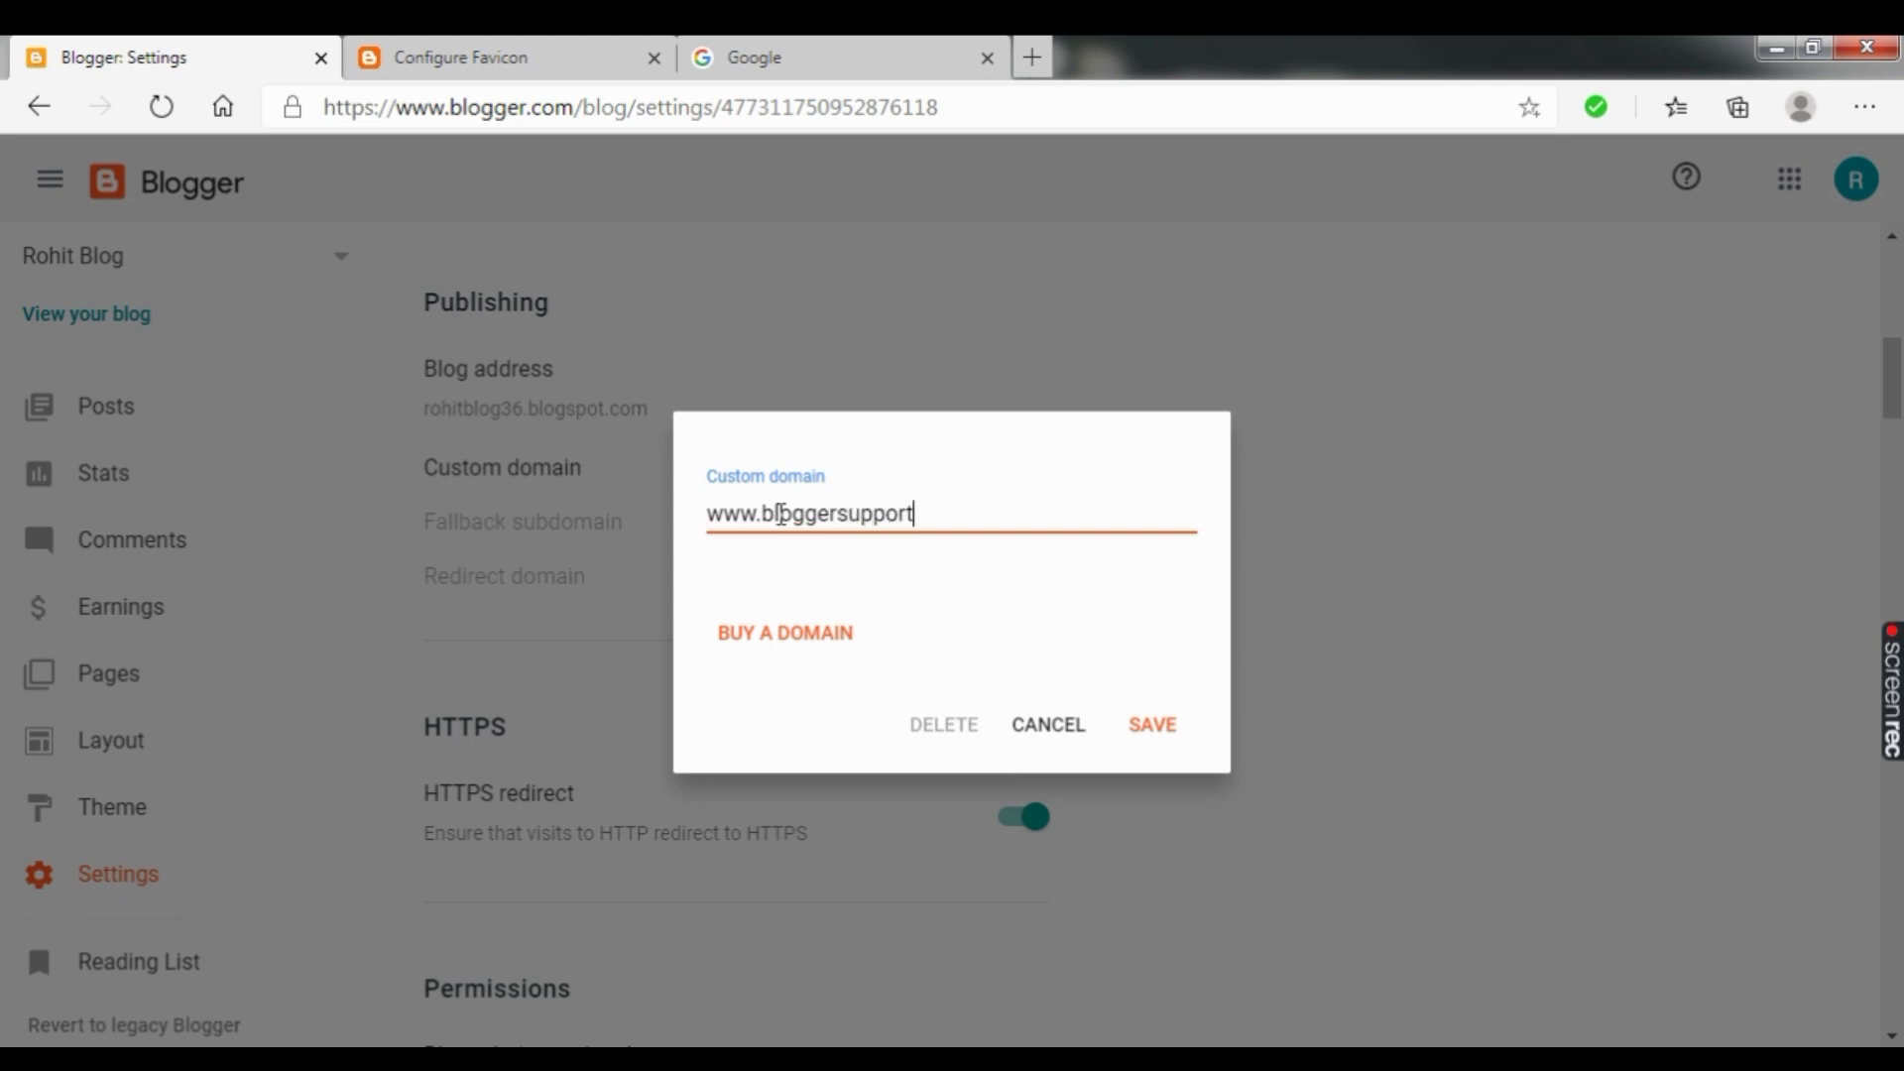
pyautogui.write('.con')
pyautogui.press('BackSpace')
pyautogui.write('m')
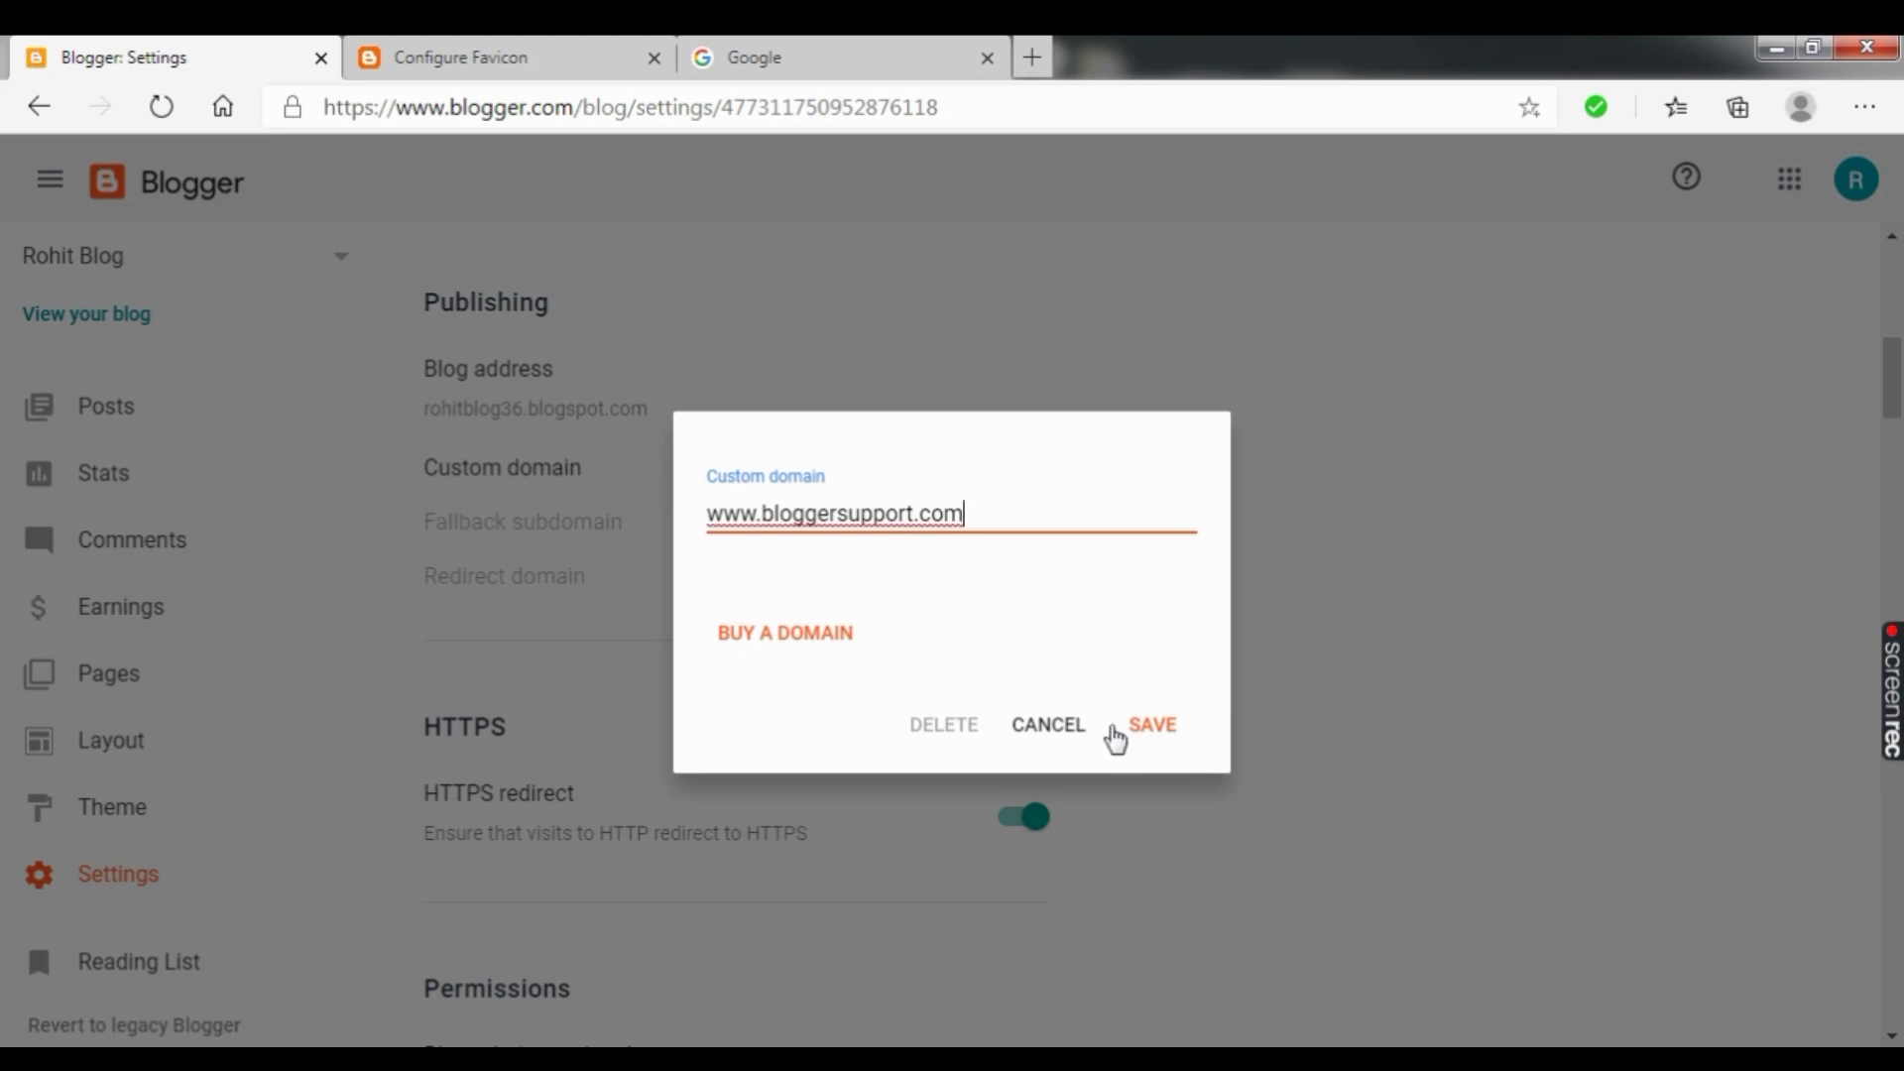
pyautogui.click(1150, 729)
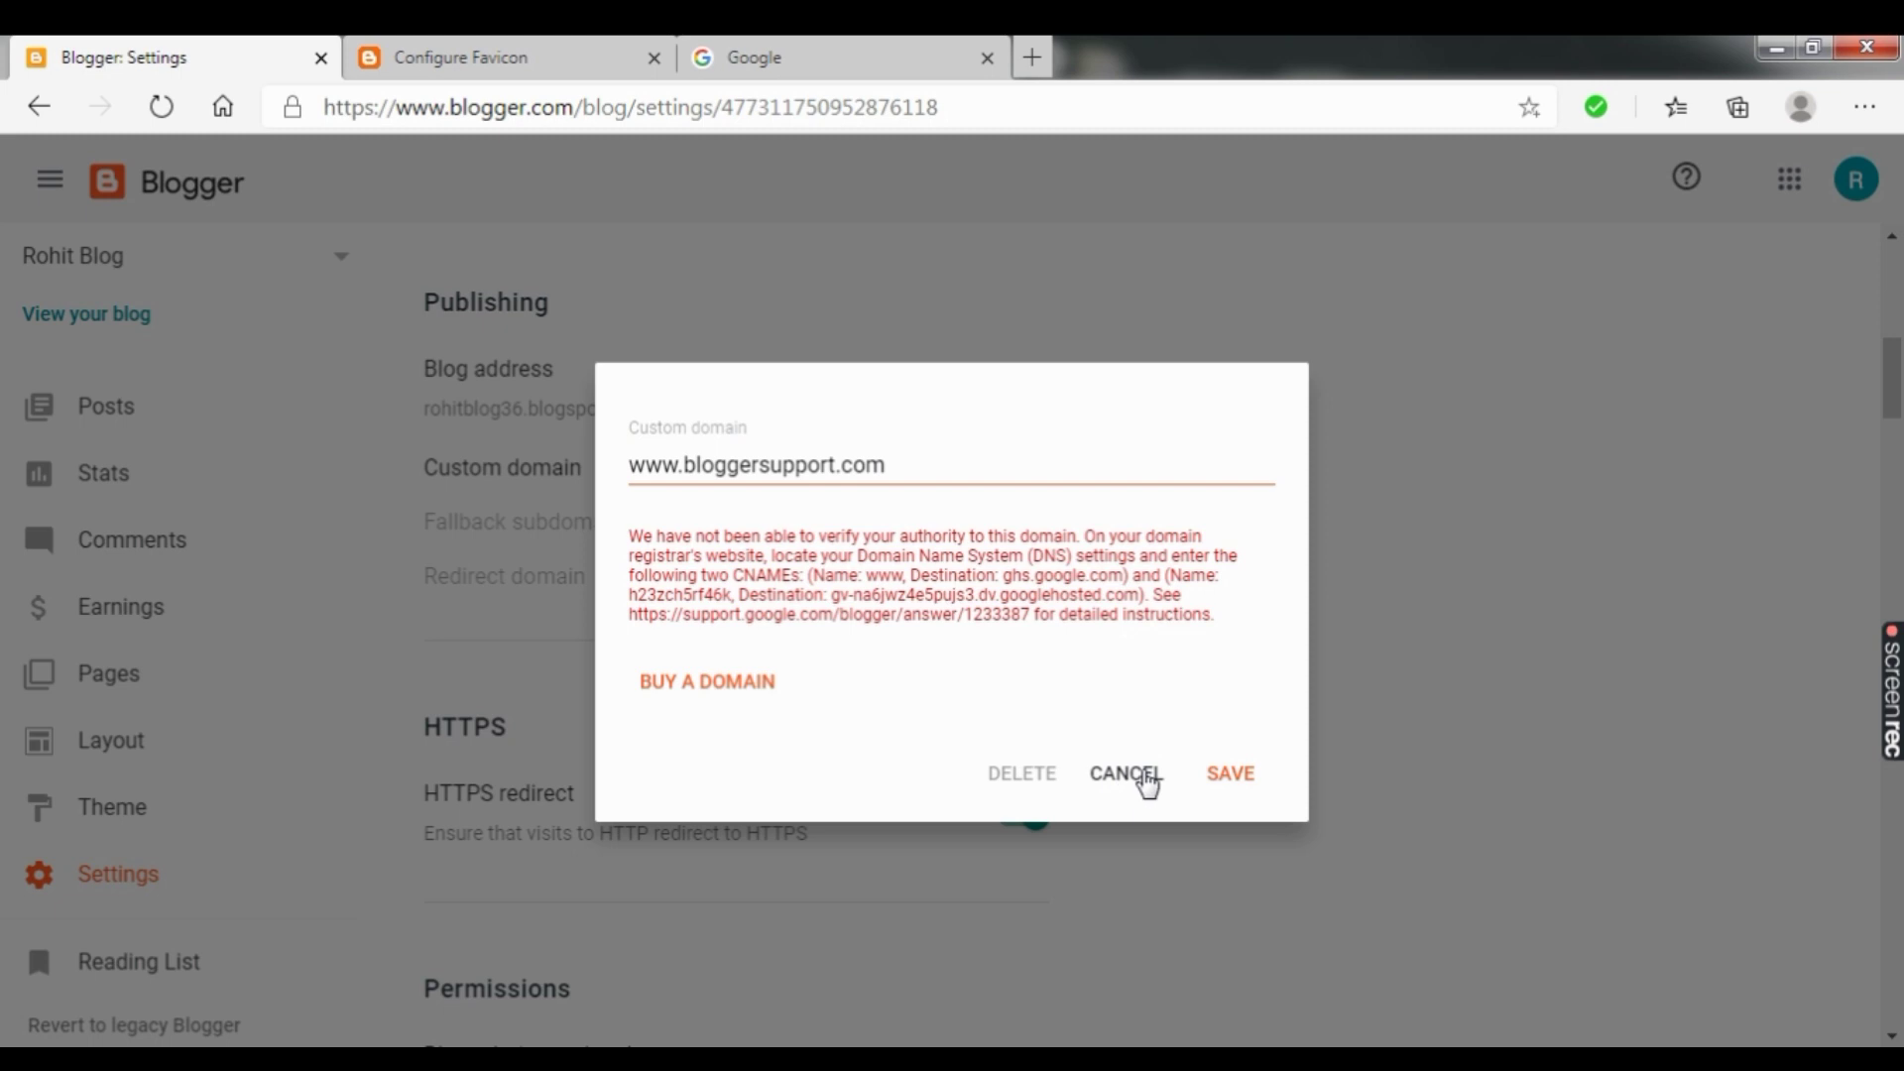
pyautogui.click(1137, 781)
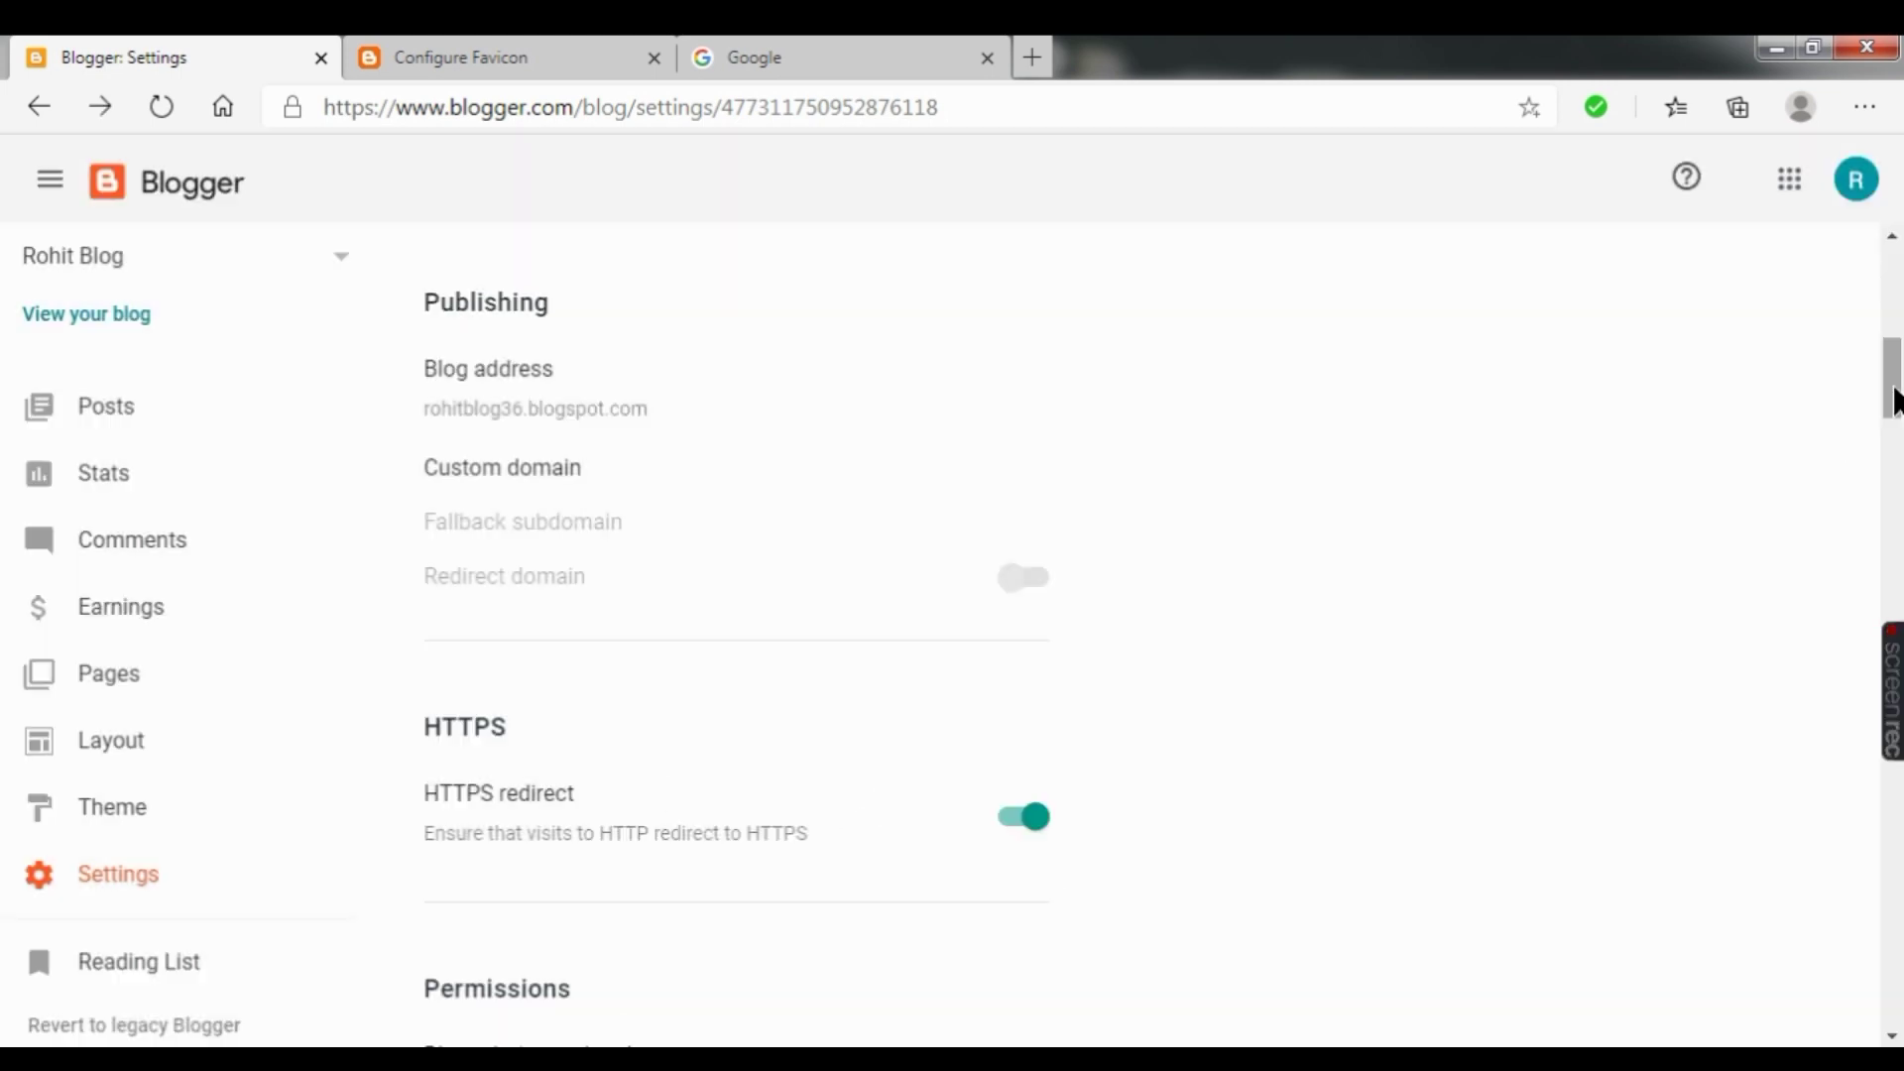
# Step: Review the blog's remaining settings, from publishing, HTTPS and permissions to the time zone and date formatting options
pyautogui.moveTo(1894, 401); pyautogui.dragTo(1894, 435)
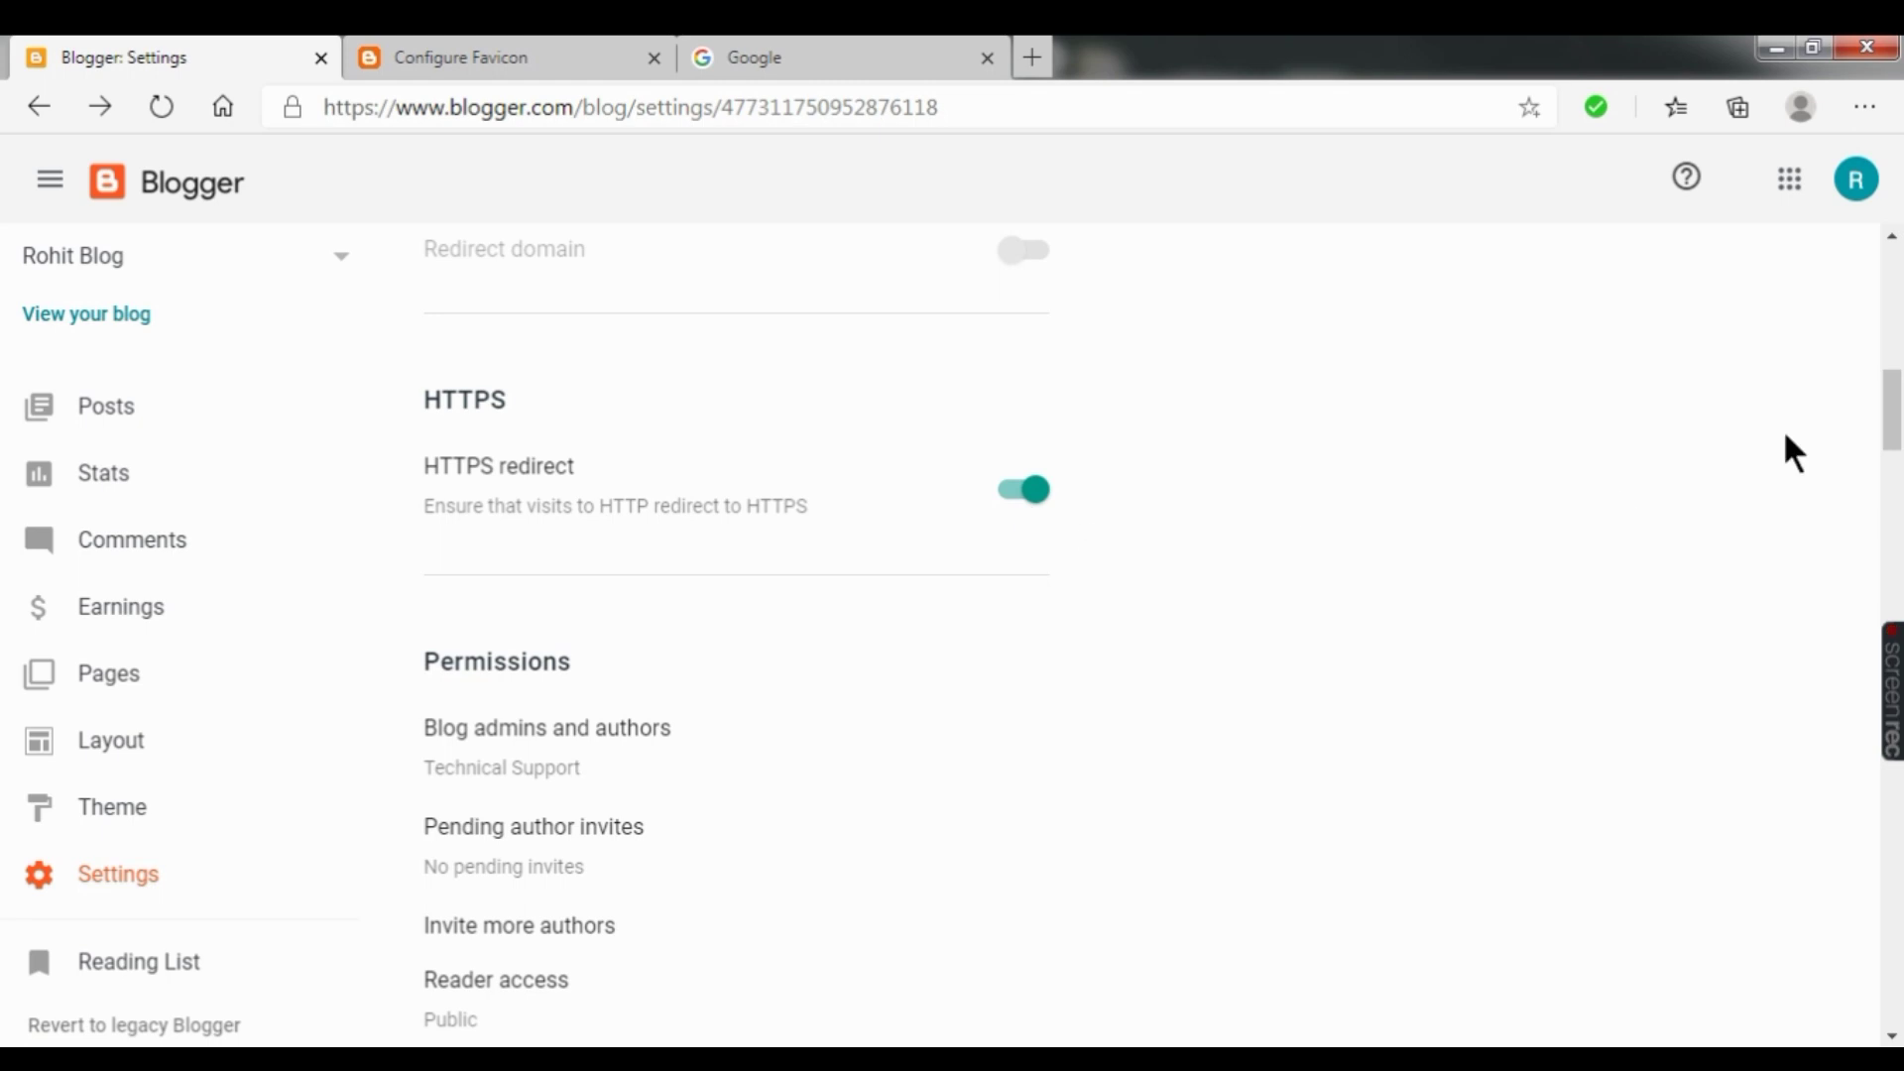
pyautogui.moveTo(1894, 425)
pyautogui.mouseDown()
pyautogui.moveTo(1894, 494)
pyautogui.moveTo(1894, 389)
pyautogui.mouseUp()
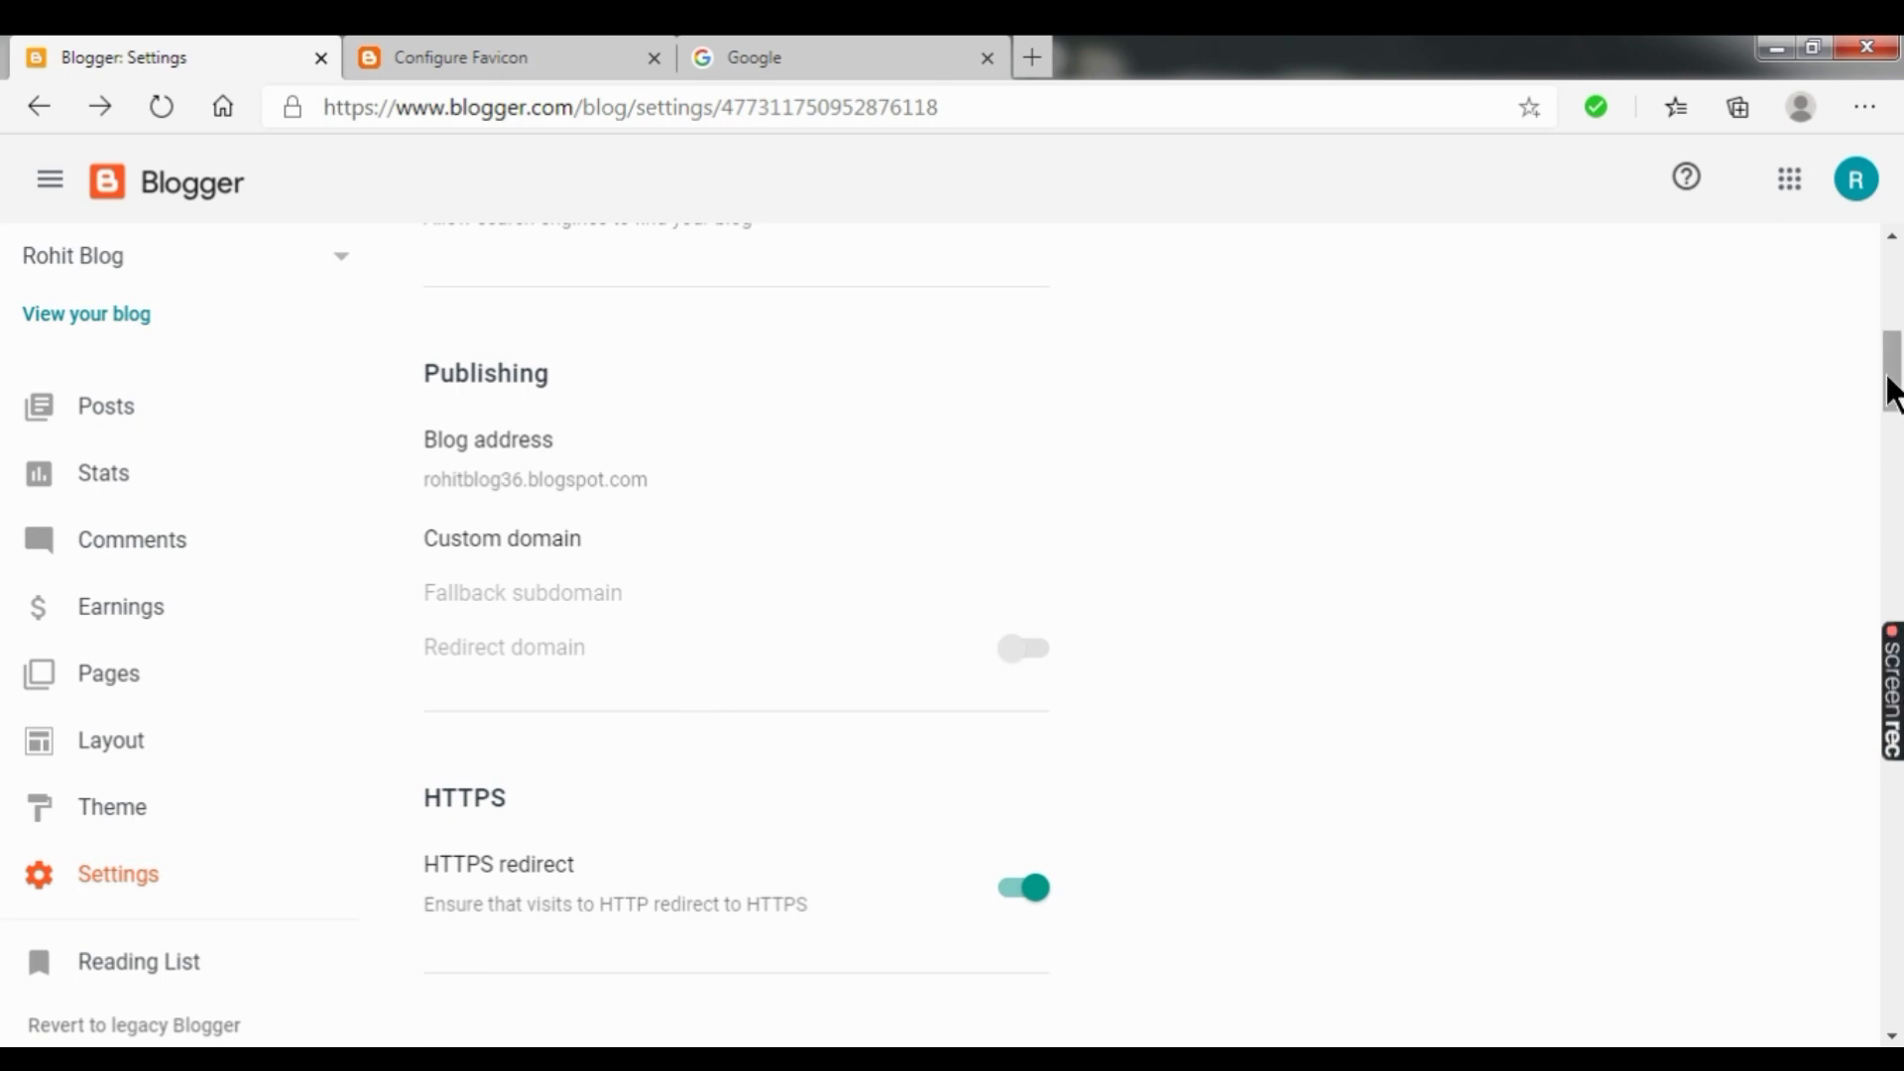
pyautogui.moveTo(1892, 392); pyautogui.dragTo(1900, 693)
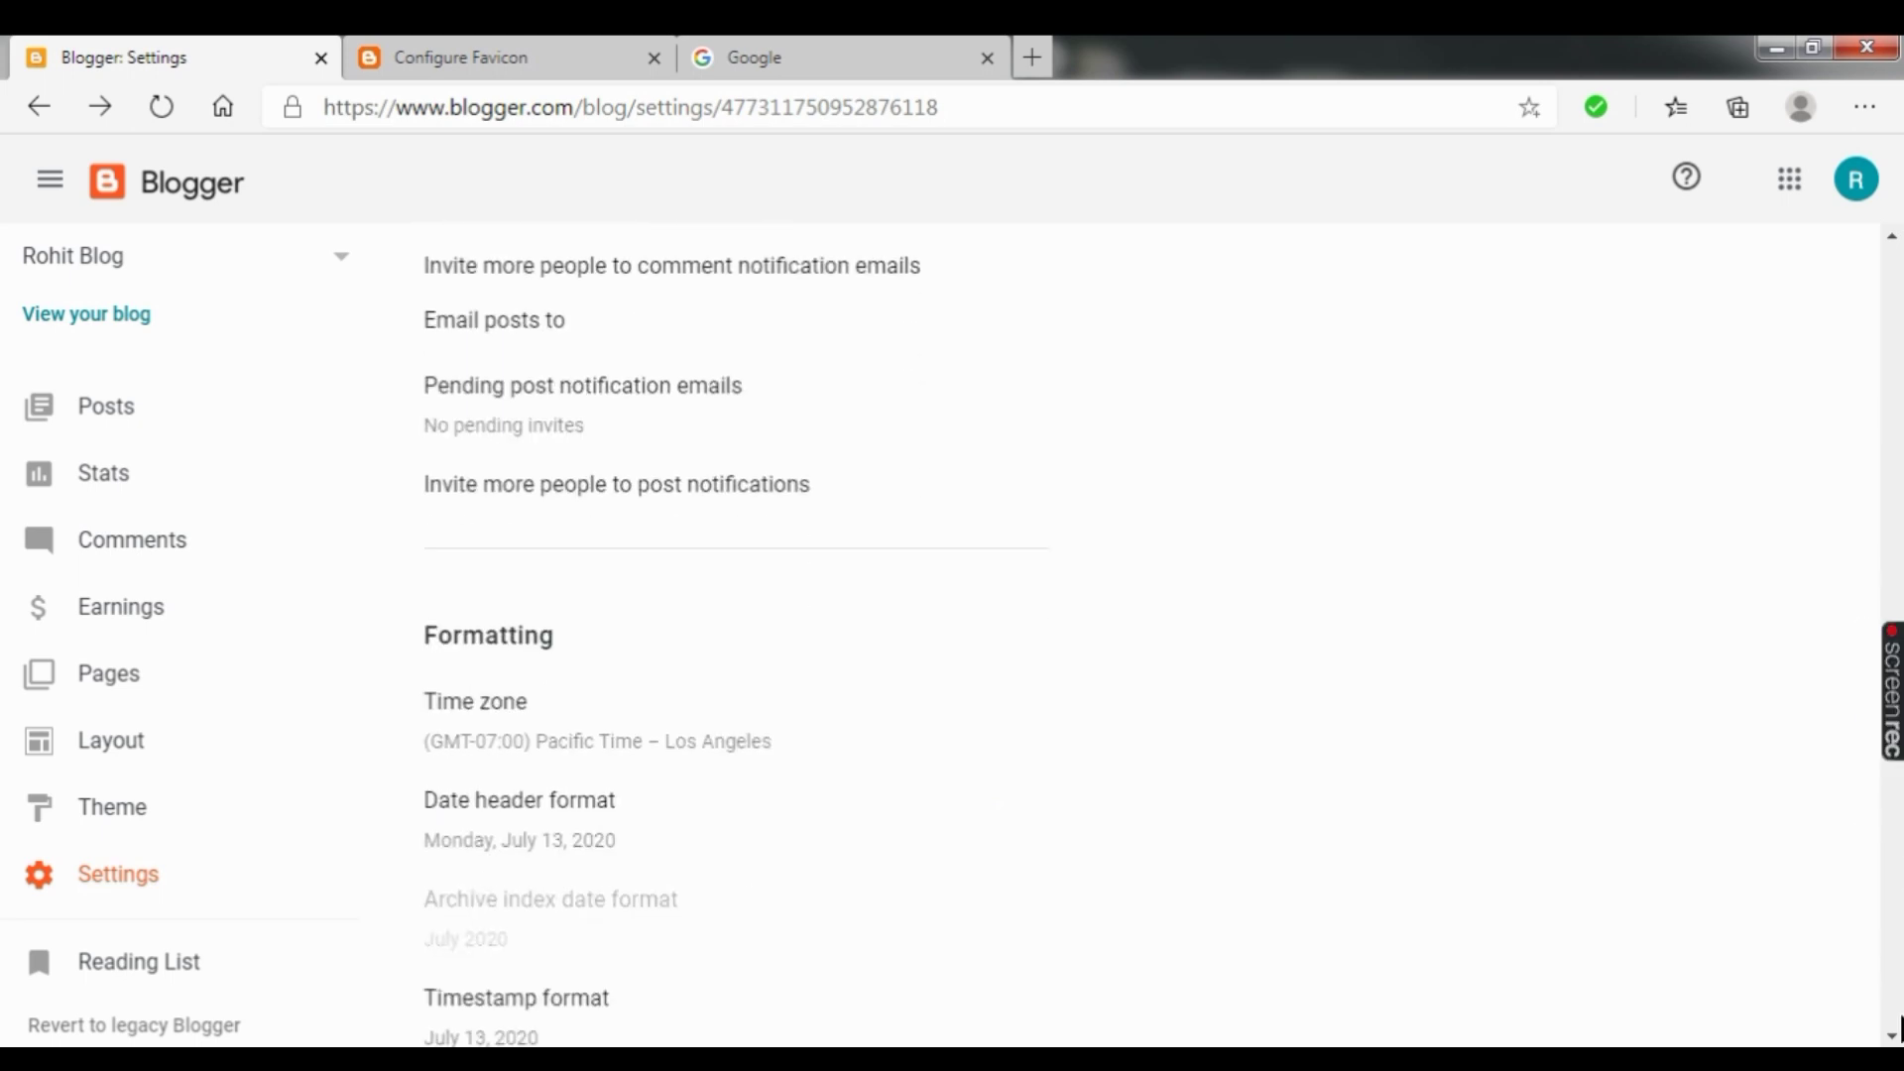
pyautogui.click(1892, 1036)
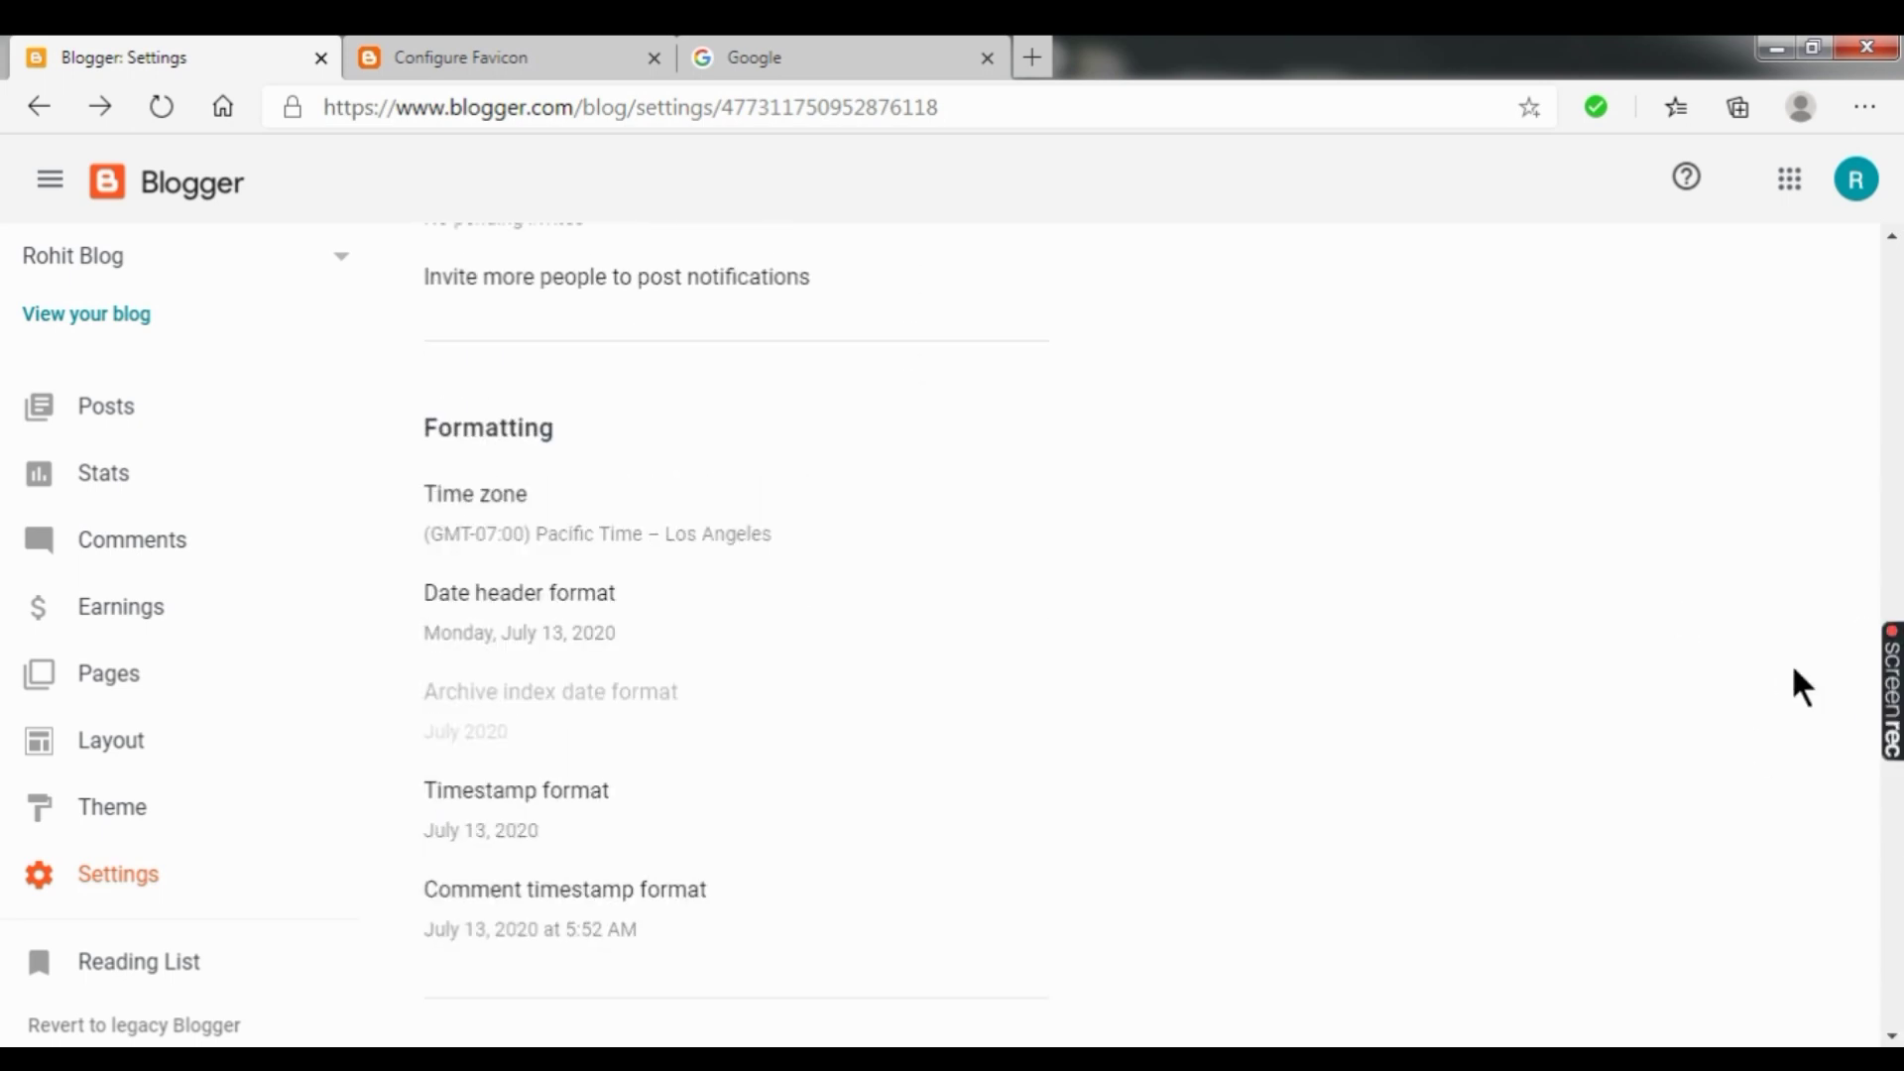
pyautogui.moveTo(1883, 694)
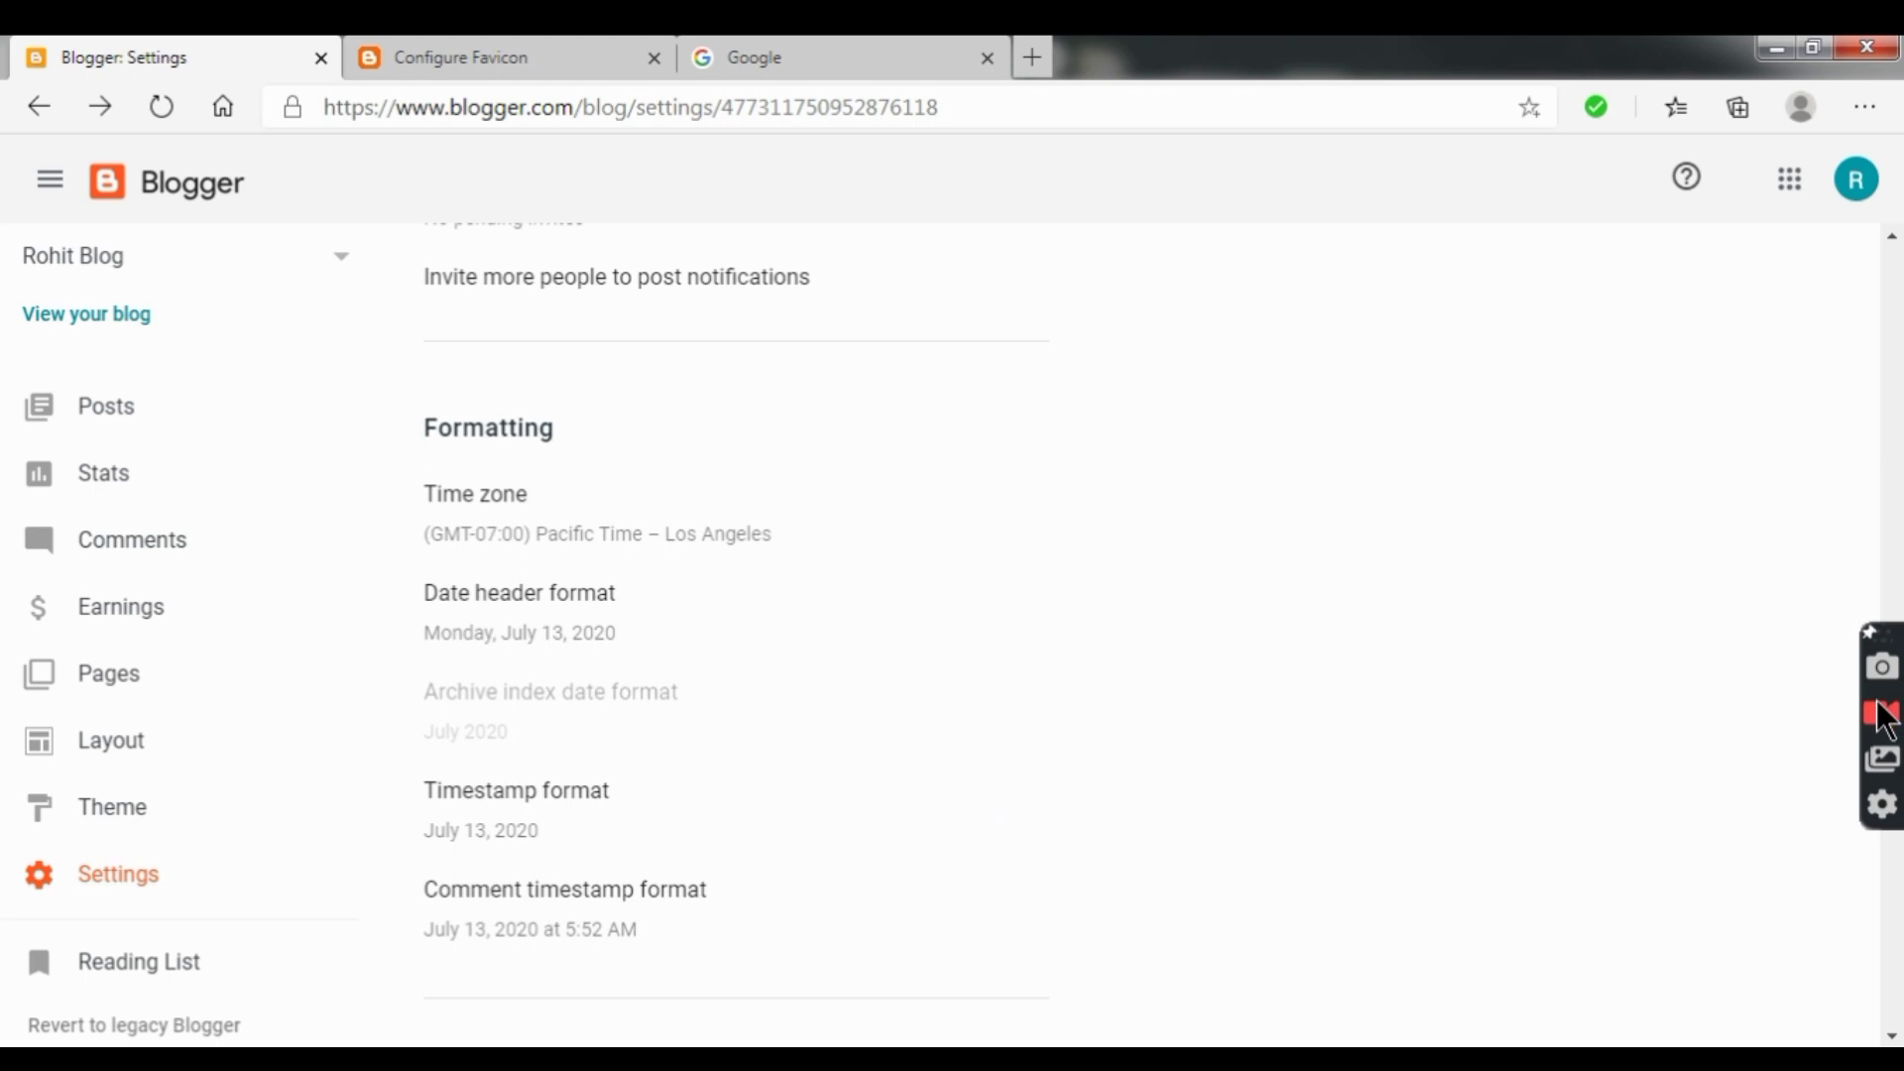